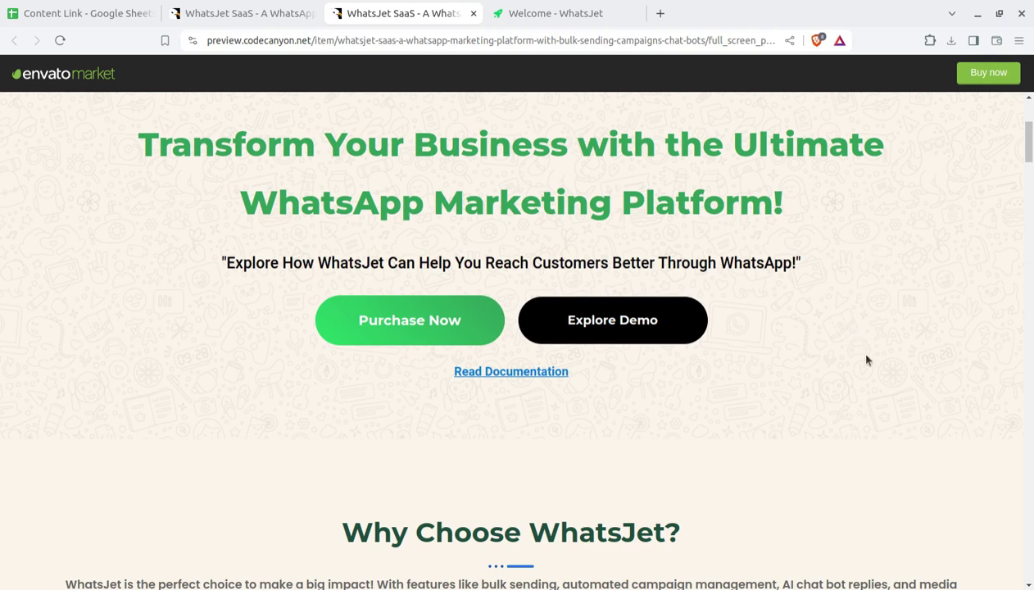
# - Look over the introduction and the "Why Choose WhatsJet?" section on the WhatsJet SaaS preview page
pyautogui.scroll(-2, 864, 361)
pyautogui.scroll(-2, 861, 364)
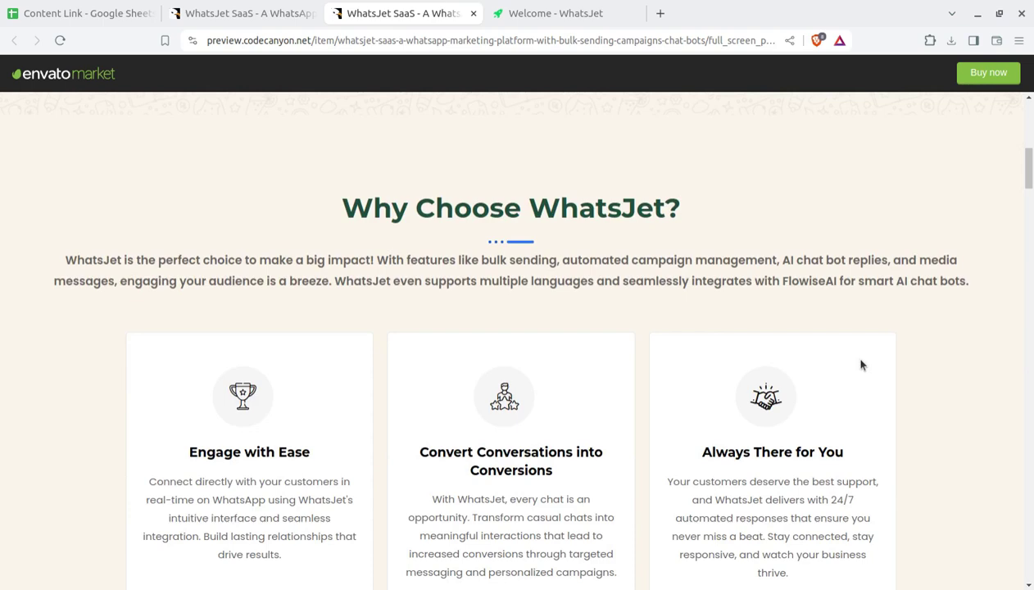
pyautogui.scroll(4, 861, 363)
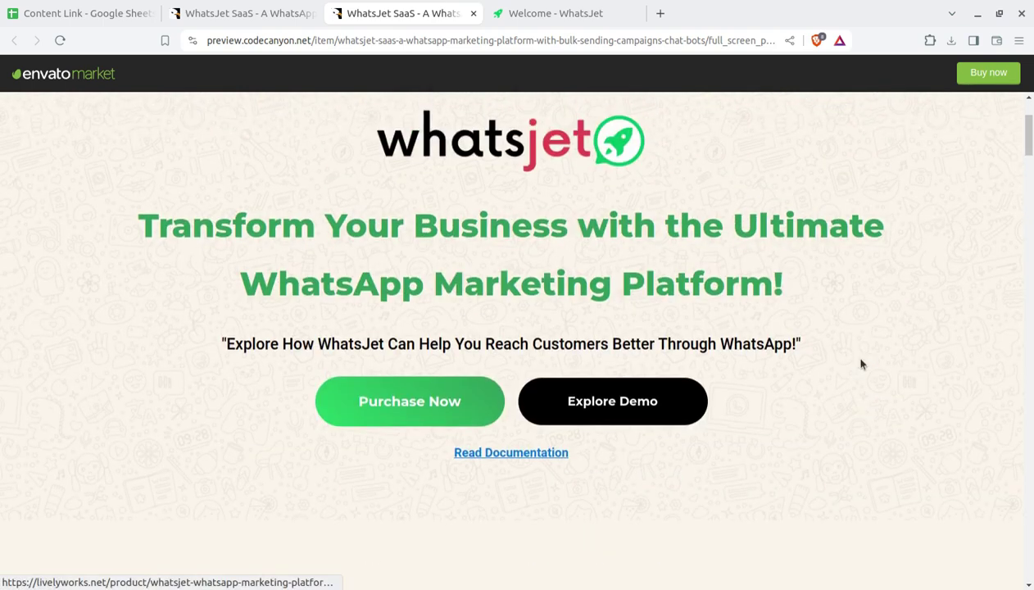
# - Switch to the WhatsJet SaaS item page on CodeCanyon and look over its title, banners and license box
pyautogui.click(279, 21)
pyautogui.scroll(6, 85, 336)
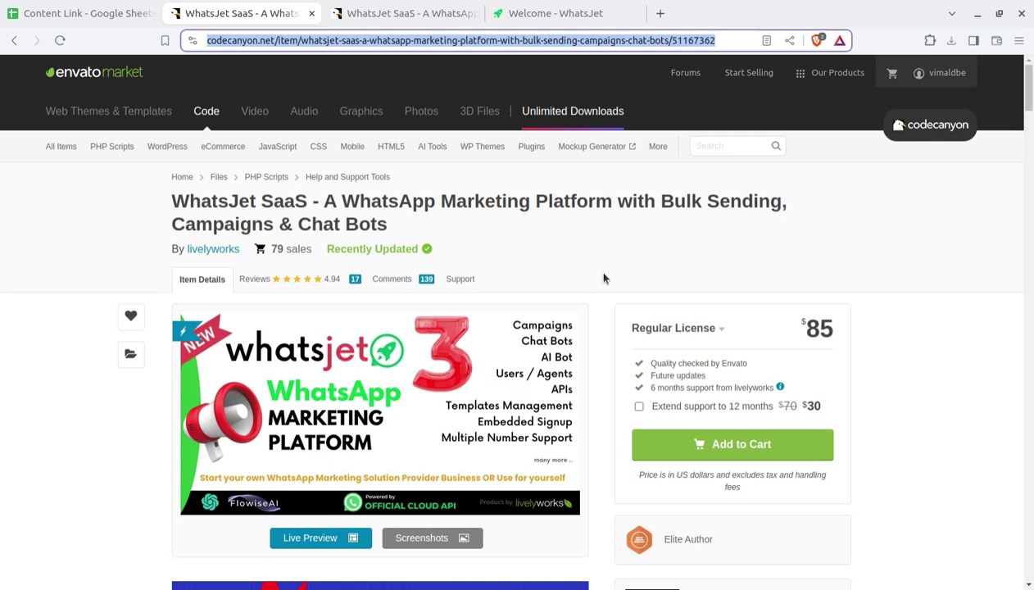
pyautogui.scroll(-1, 603, 279)
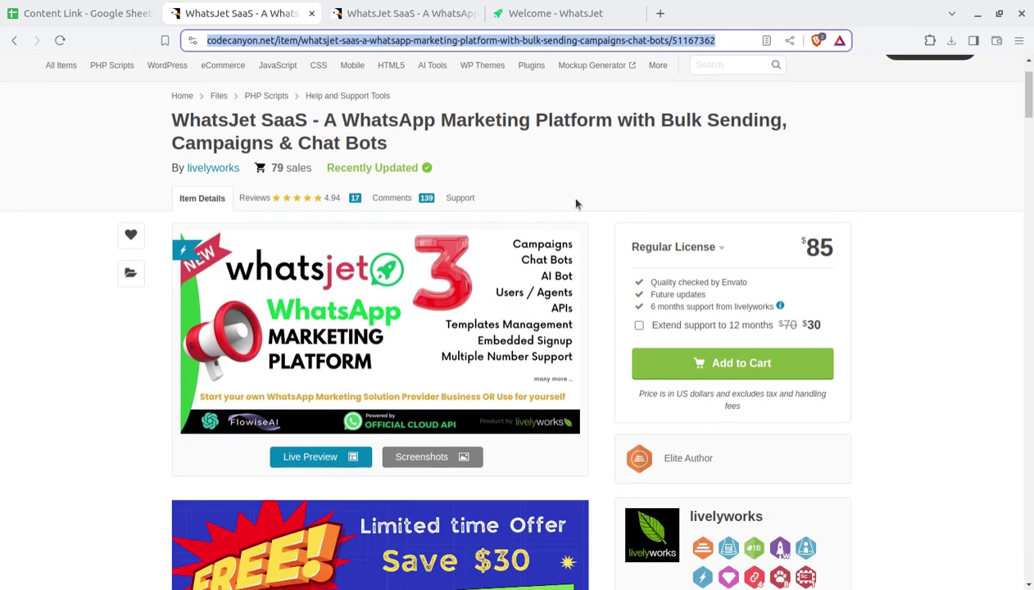
pyautogui.click(616, 197)
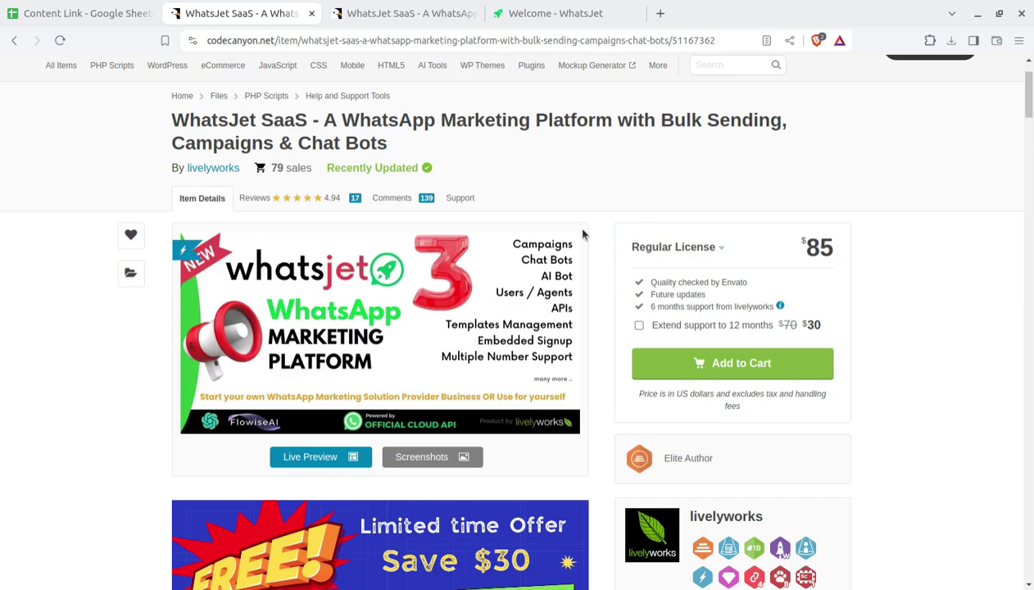
pyautogui.scroll(-2, 585, 262)
pyautogui.scroll(3, 587, 354)
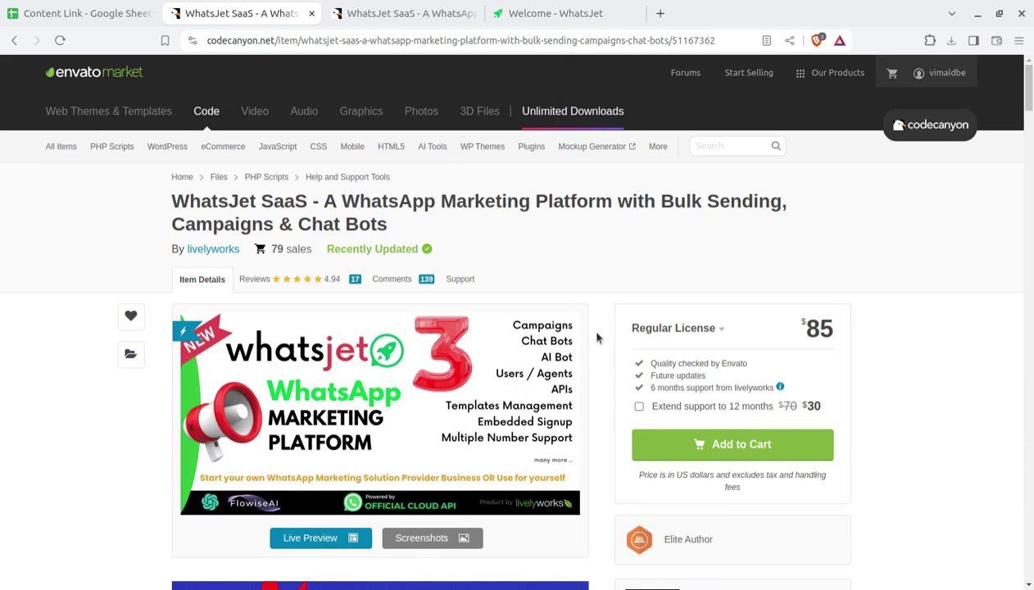
# - Compare the WhatsJet demo dashboard with the CodeCanyon item page, highlighting the product name in the item title
pyautogui.click(554, 15)
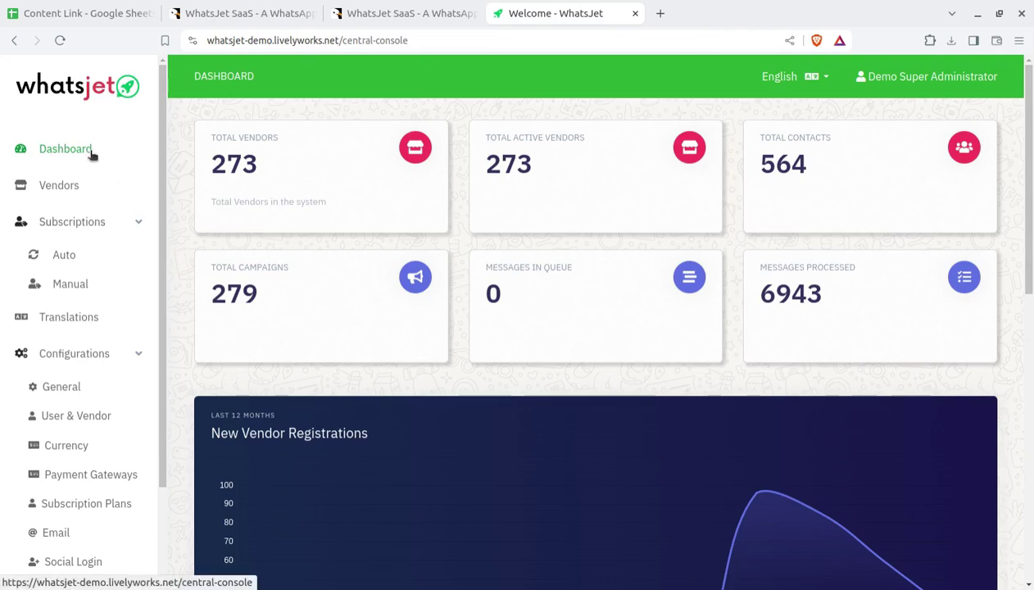
pyautogui.click(273, 14)
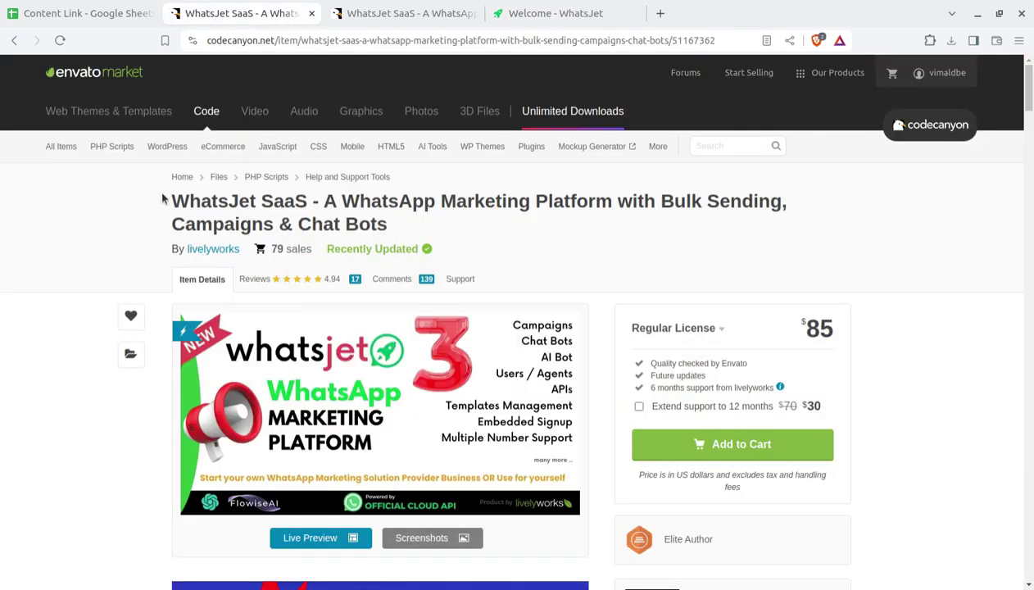
pyautogui.moveTo(184, 194); pyautogui.dragTo(306, 204)
pyautogui.click(257, 210)
pyautogui.click(524, 17)
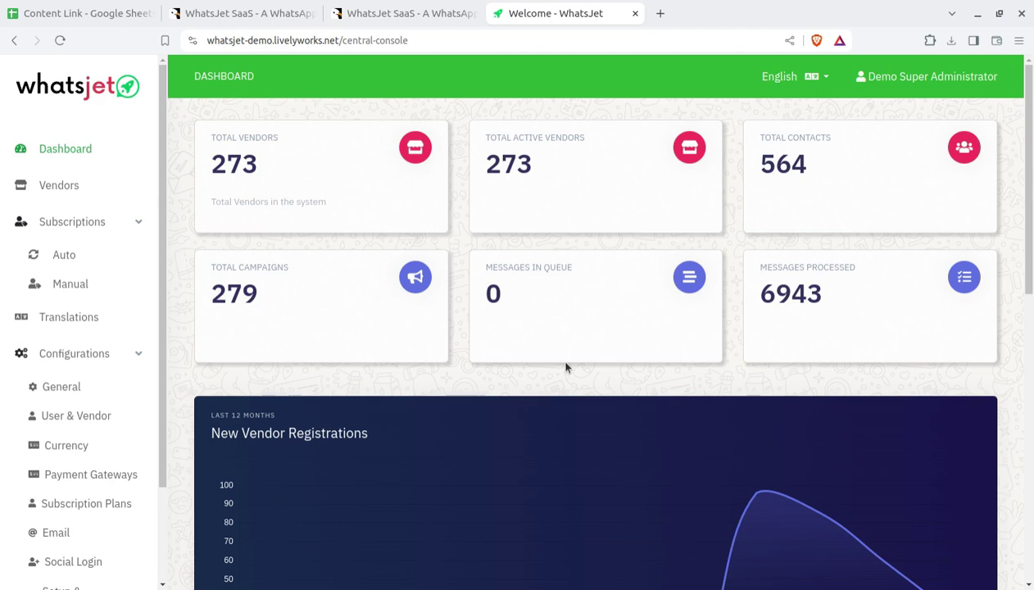
# - Return to the CodeCanyon item page and highlight the Regular License price
pyautogui.hotkey('ctrl', '2')
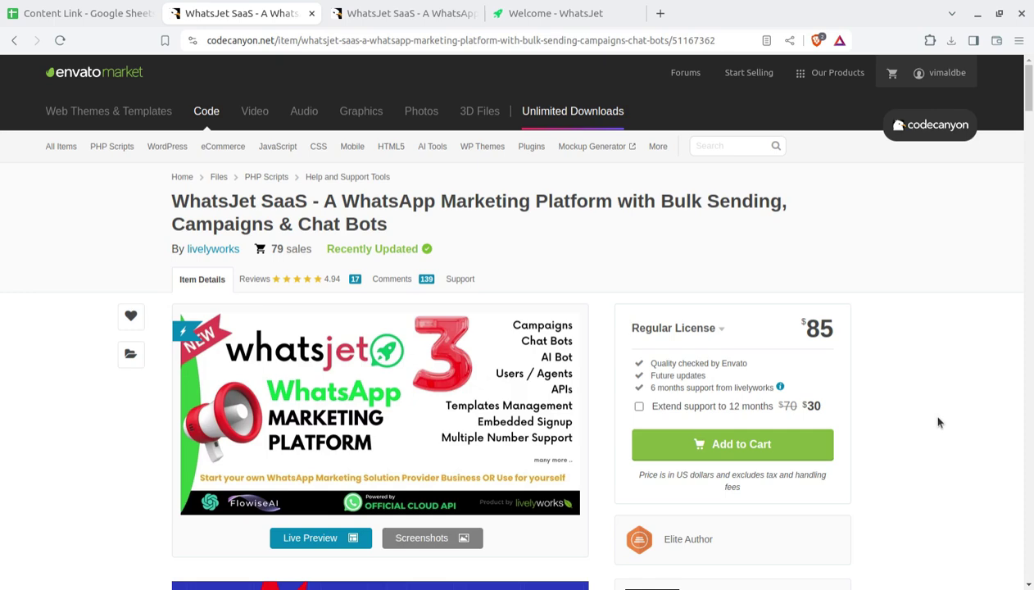
pyautogui.moveTo(478, 441)
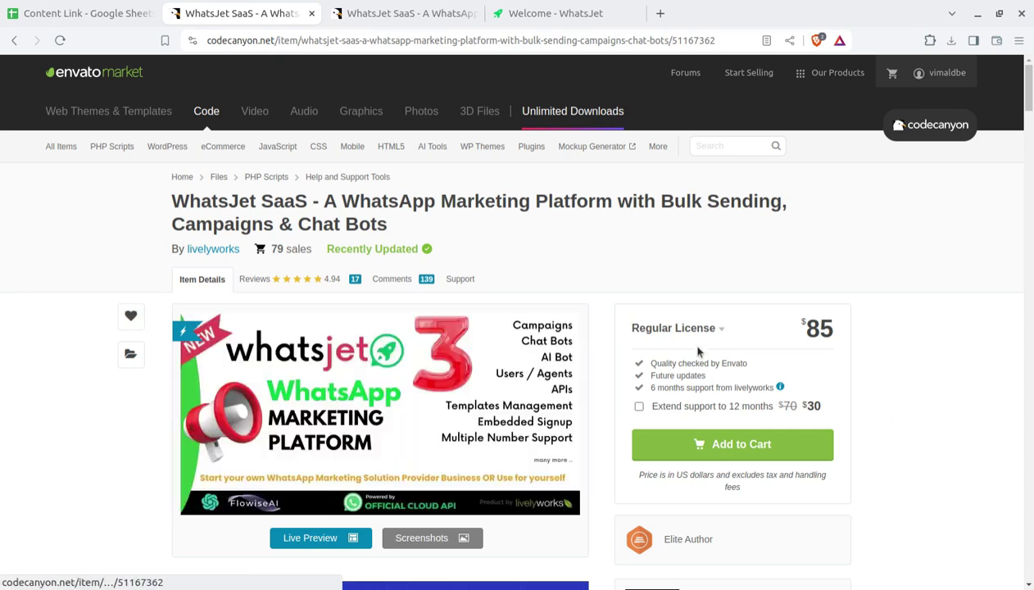
pyautogui.moveTo(805, 326); pyautogui.dragTo(836, 330)
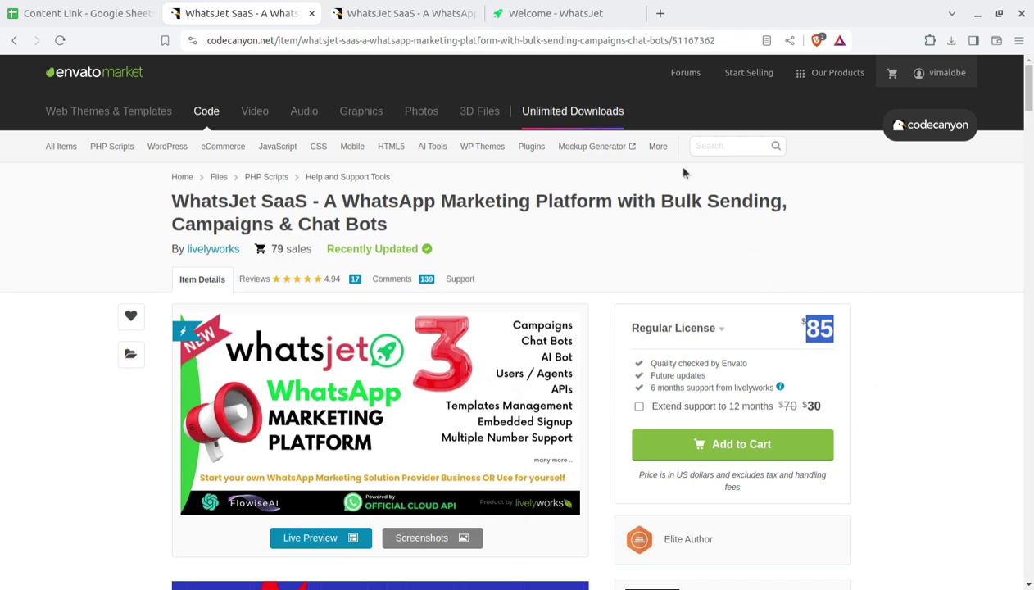
# - Examine the WhatsJet demo dashboard's statistics cards, New Vendor Registrations chart and New Vendors list
pyautogui.click(545, 18)
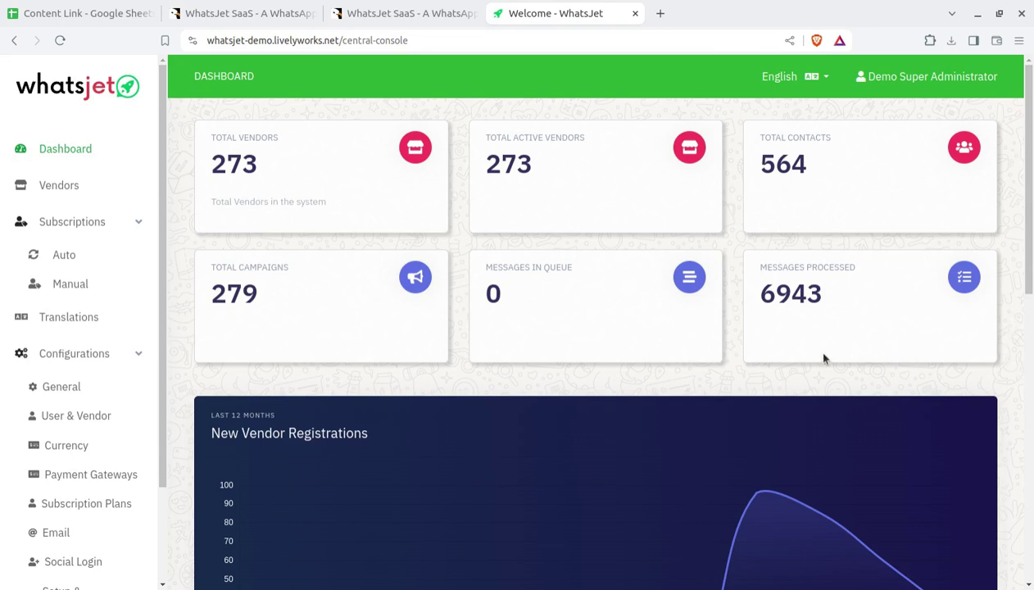
pyautogui.click(66, 149)
pyautogui.scroll(-8, 281, 293)
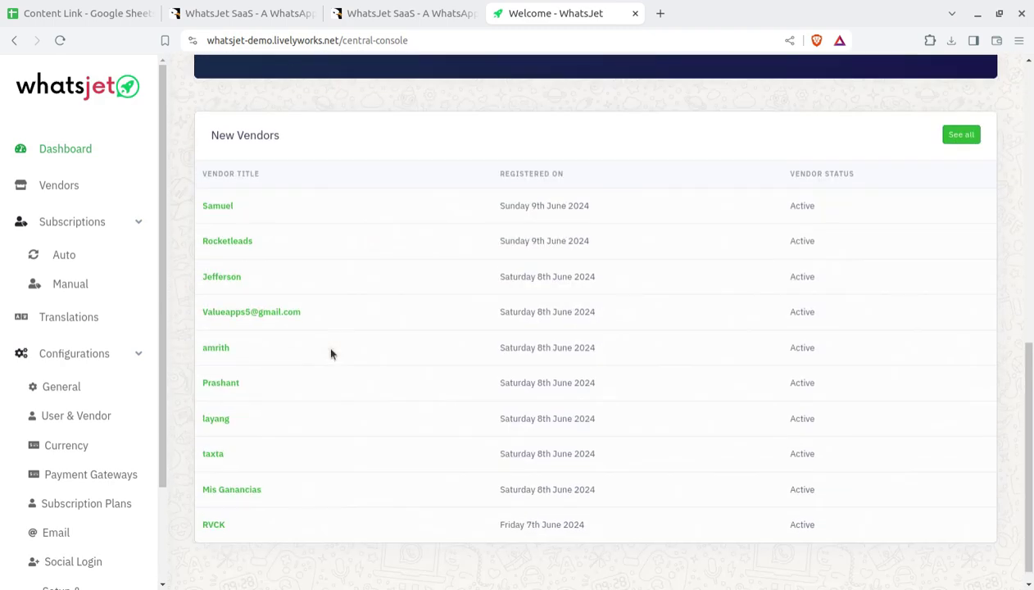
pyautogui.scroll(8, 331, 354)
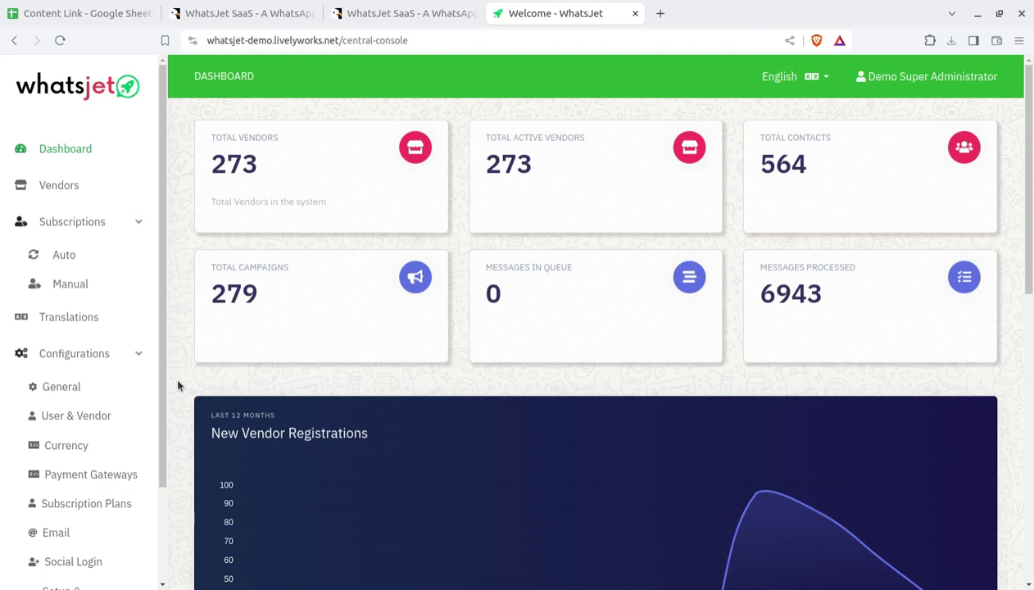
pyautogui.scroll(-3, 131, 404)
pyautogui.scroll(-3, 113, 488)
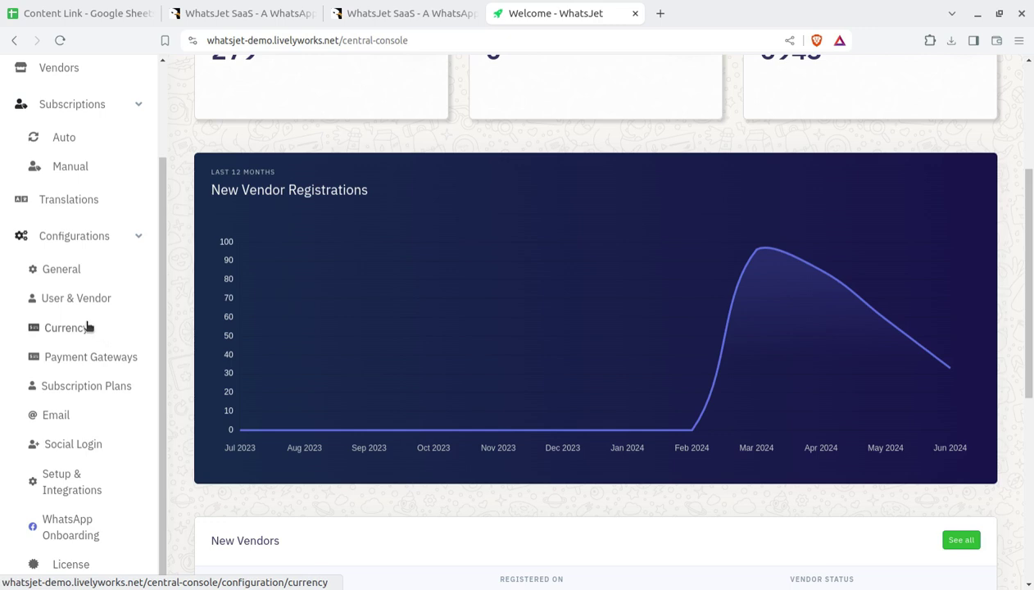
# - Open the General configuration and review its logo, favicon, website name, contact email, timezone and language fields
pyautogui.click(84, 248)
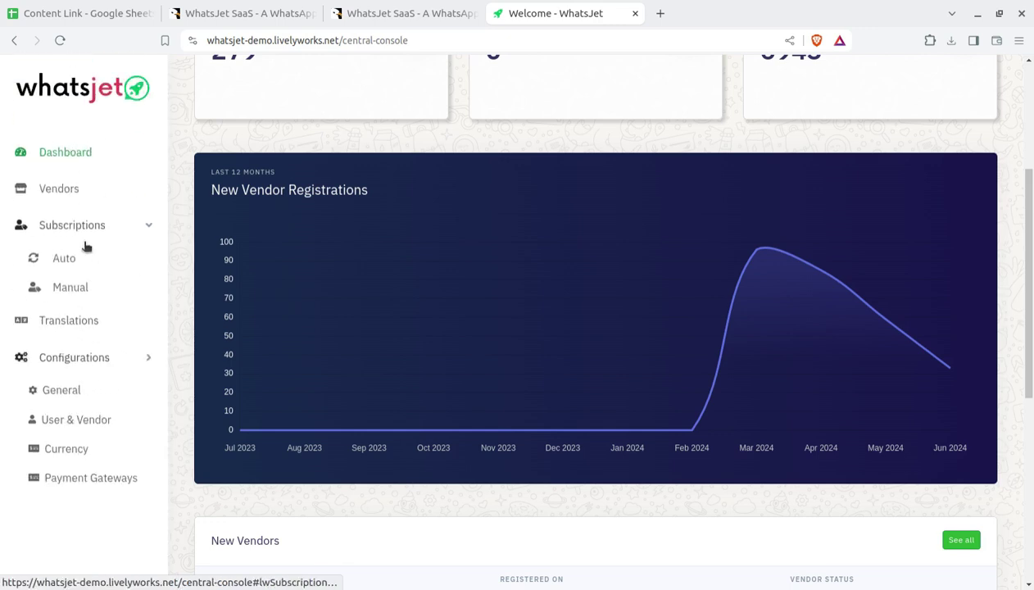
pyautogui.click(79, 361)
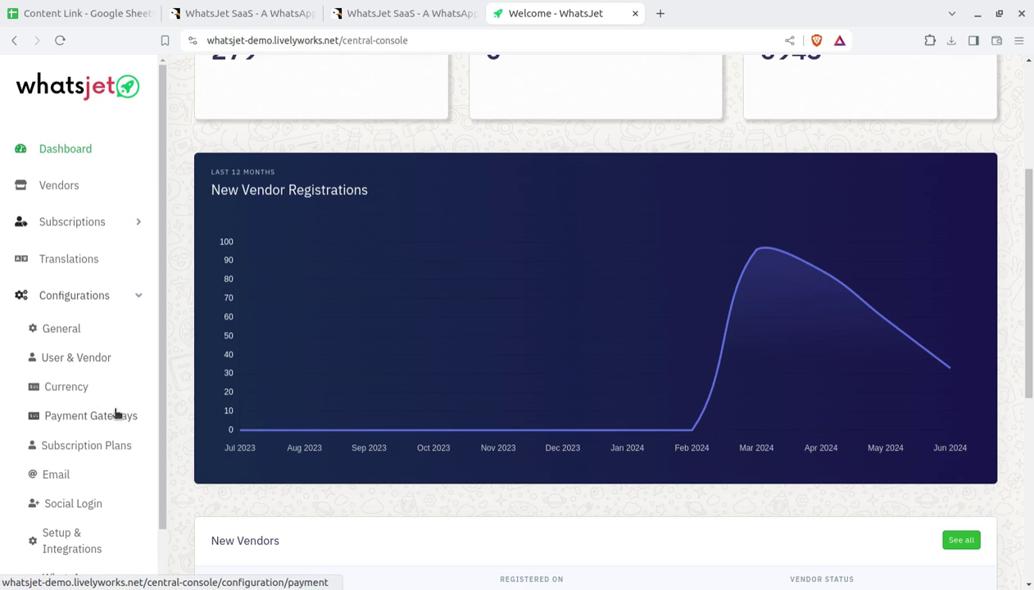
pyautogui.scroll(1, 117, 414)
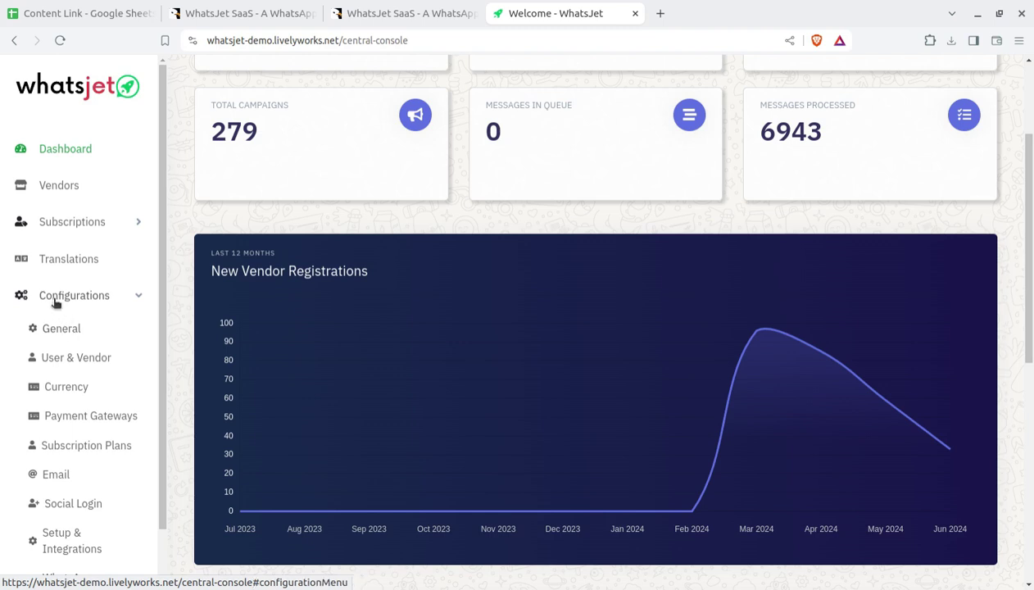
pyautogui.click(70, 336)
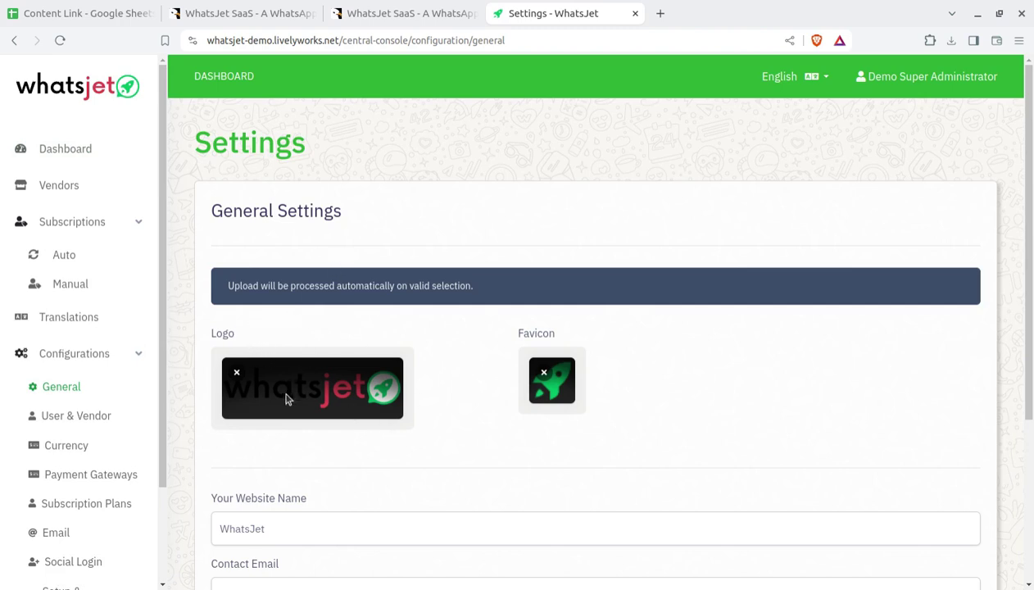
pyautogui.scroll(-3, 524, 393)
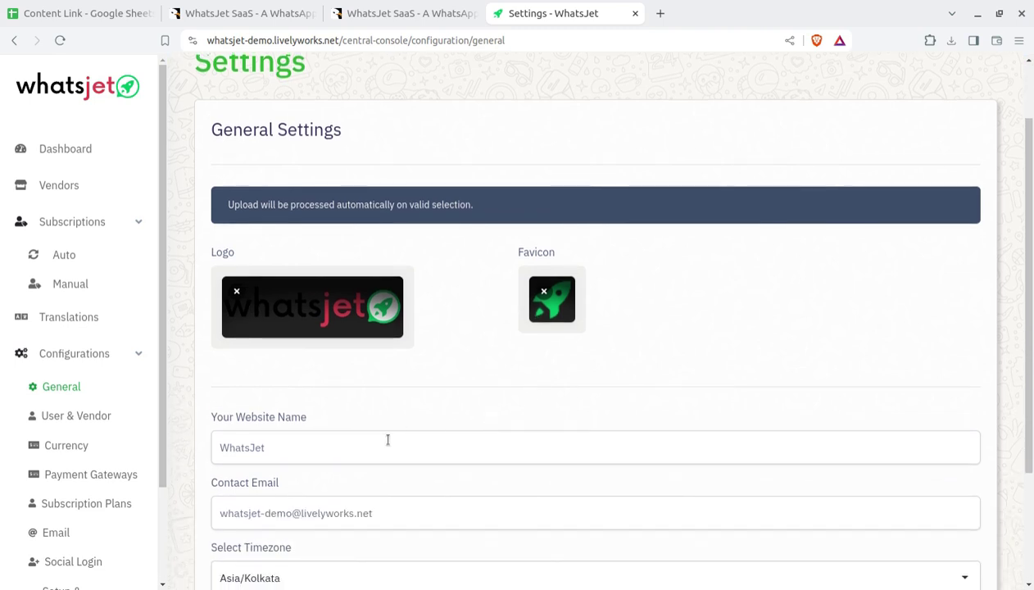
pyautogui.click(293, 288)
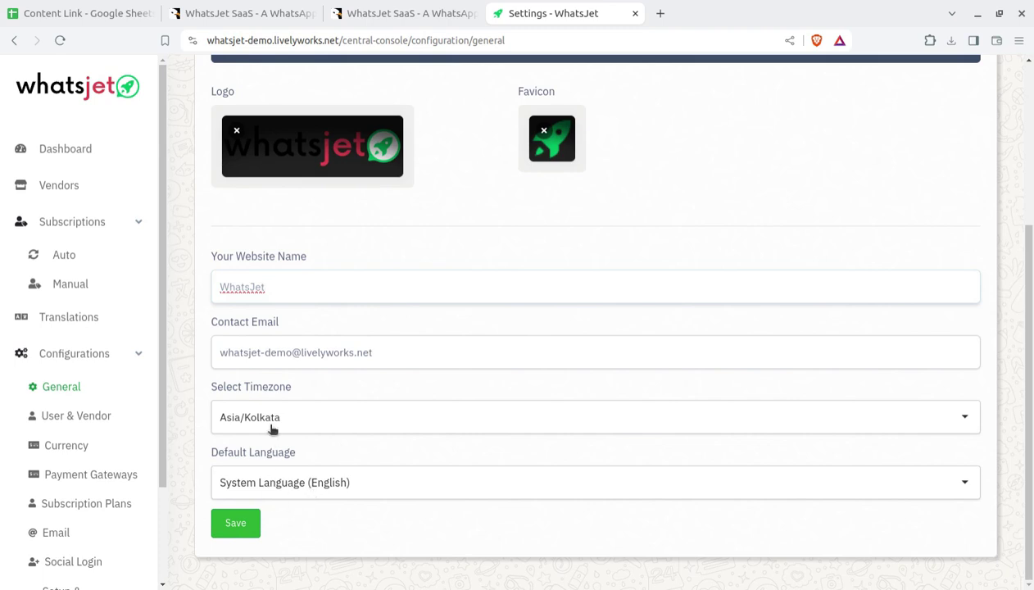
# - Open the User & Vendor configuration and review its registration, disposable email, terms and privacy policy settings
pyautogui.click(97, 422)
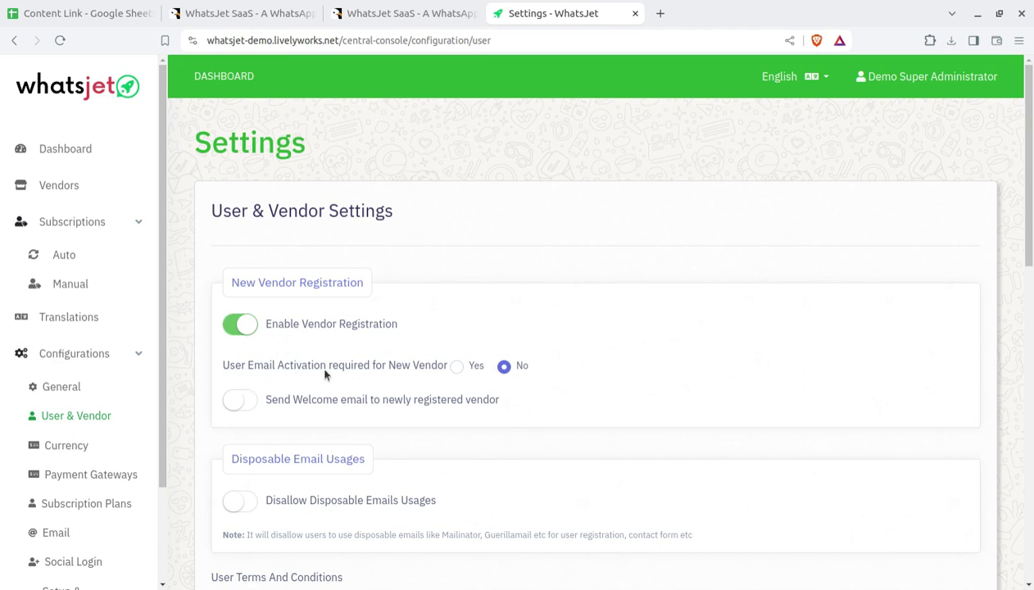
pyautogui.scroll(-2, 490, 322)
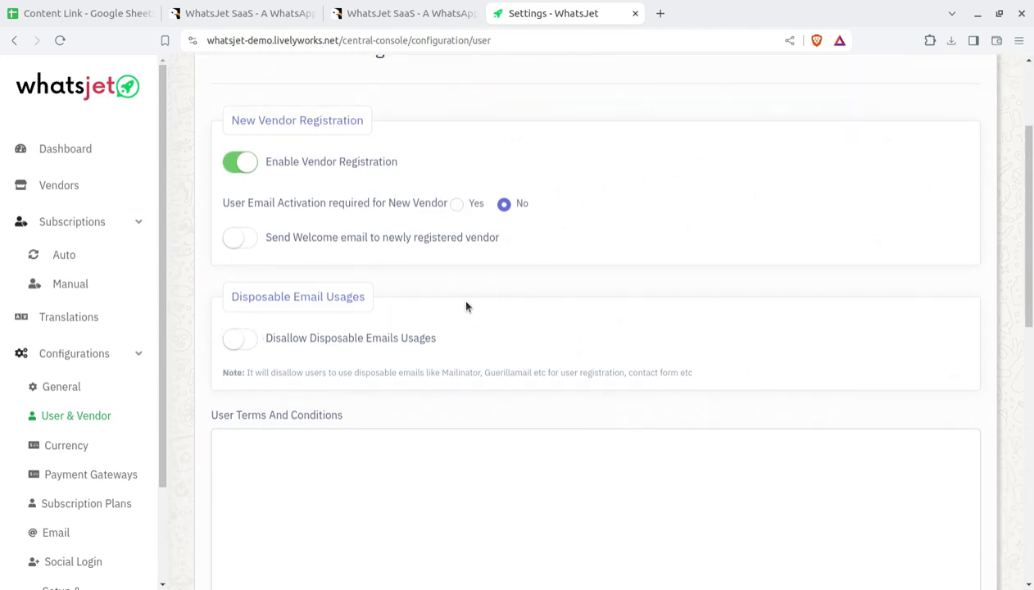
pyautogui.scroll(-4, 463, 304)
pyautogui.scroll(-3, 330, 301)
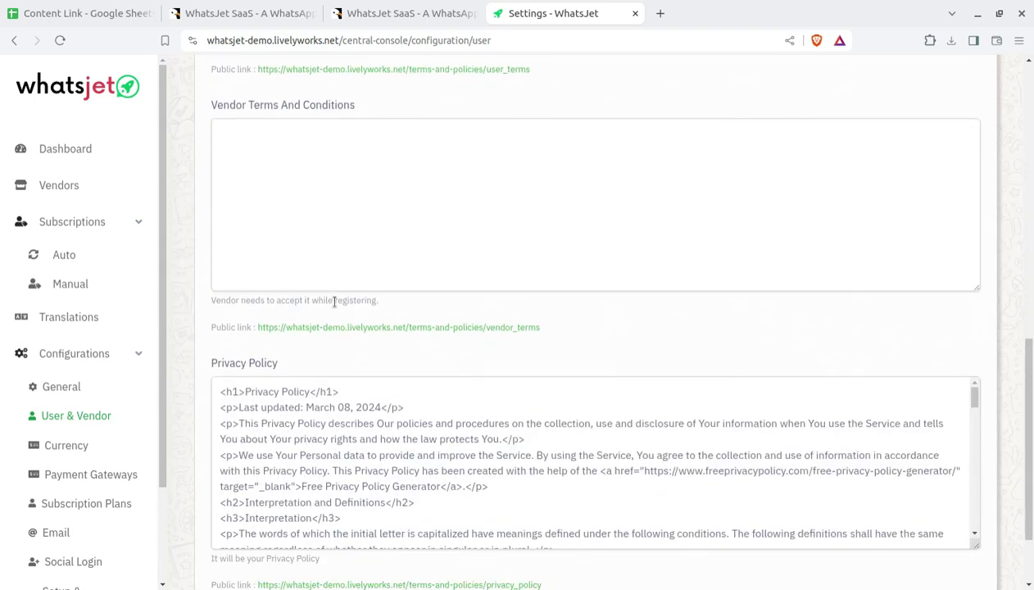
pyautogui.scroll(-2, 291, 372)
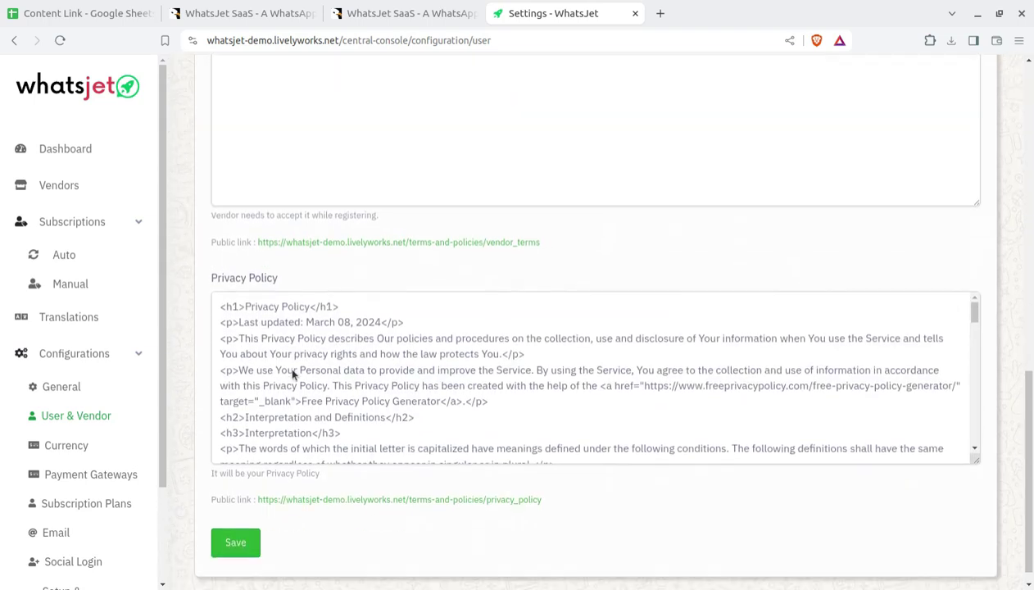
# - In the Currency configuration, browse the available currencies and select Indian Rupee
pyautogui.click(64, 446)
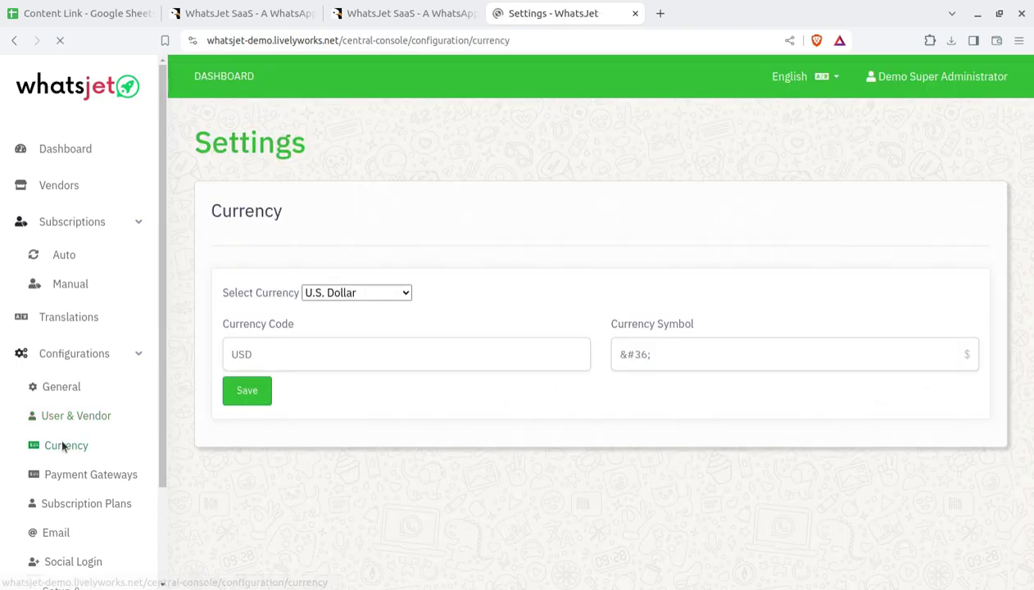
pyautogui.click(356, 315)
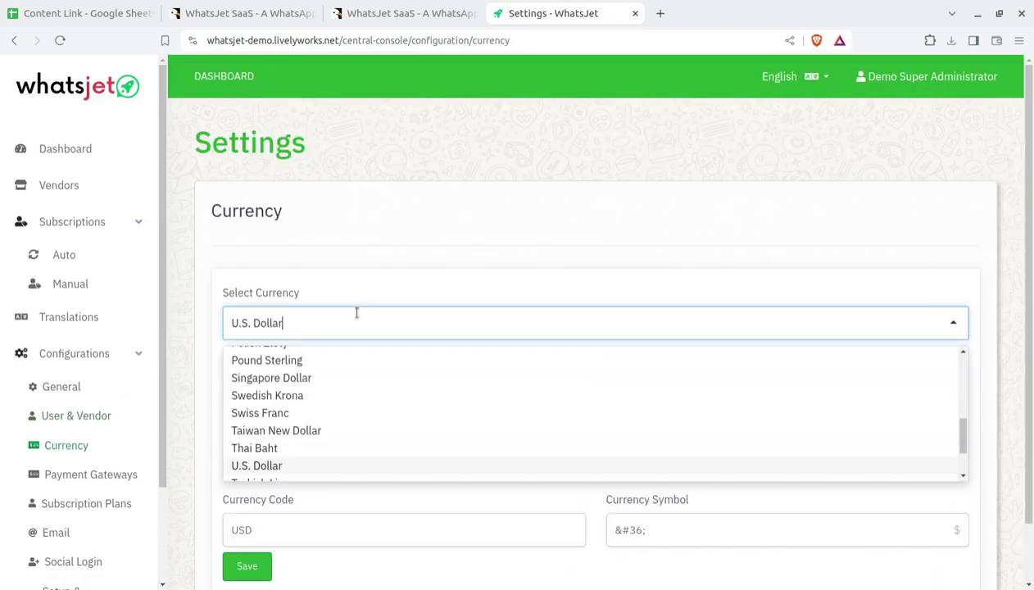
pyautogui.scroll(-1, 341, 388)
pyautogui.scroll(-1, 341, 389)
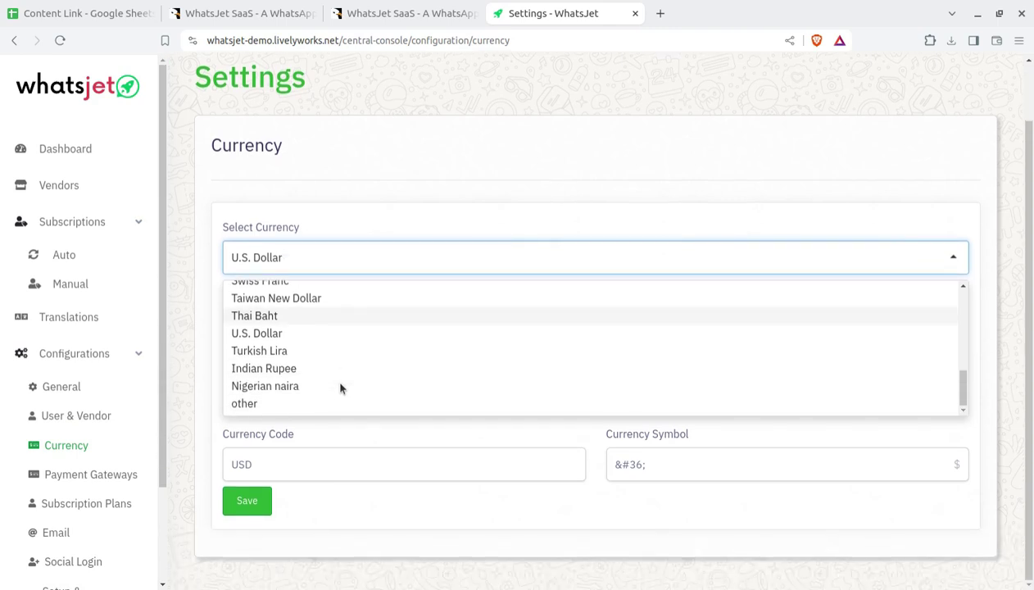
pyautogui.scroll(5, 343, 356)
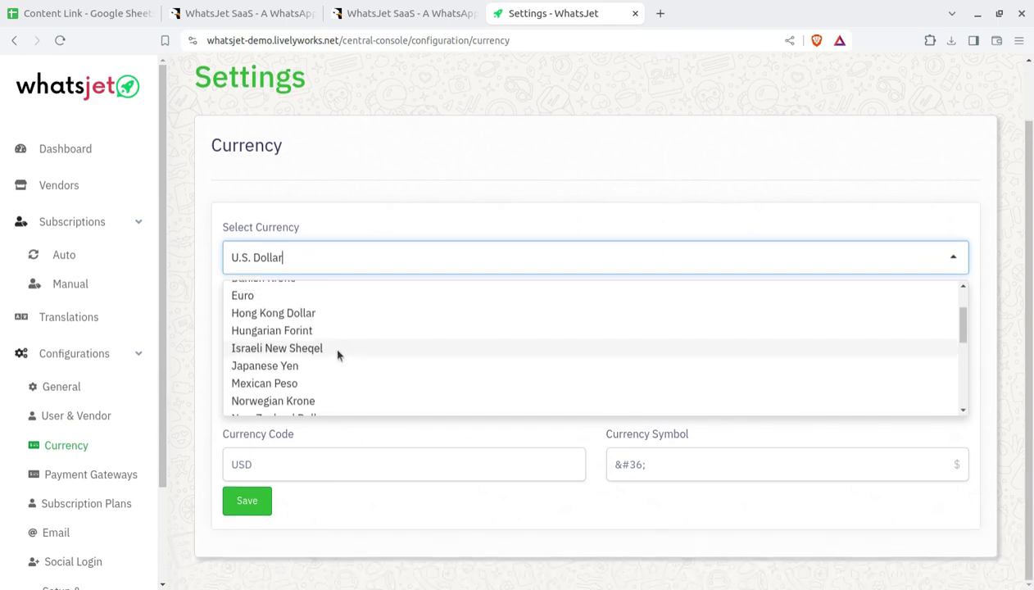
pyautogui.scroll(-2, 337, 354)
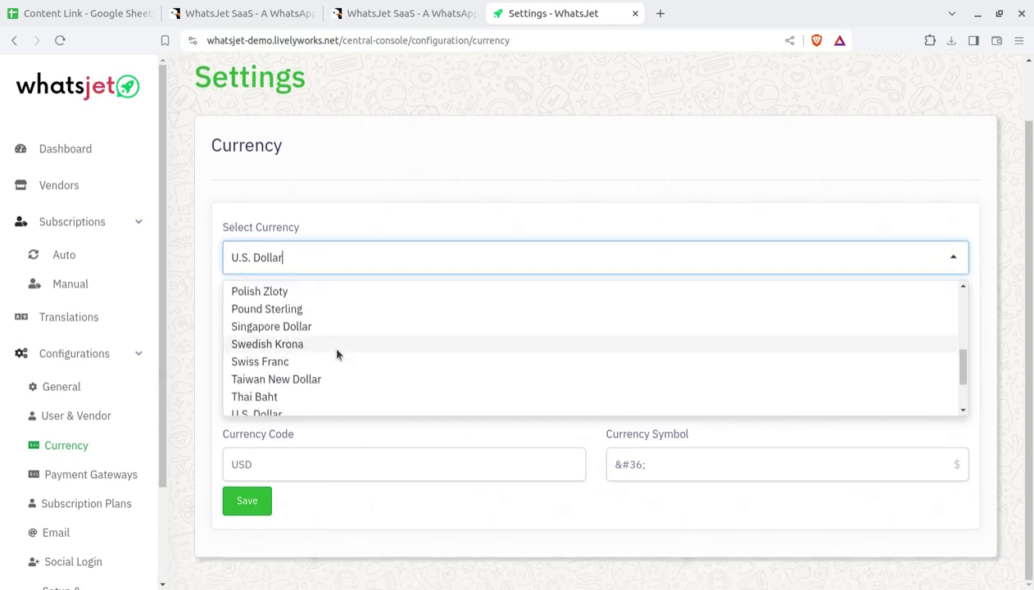
pyautogui.scroll(-2, 337, 354)
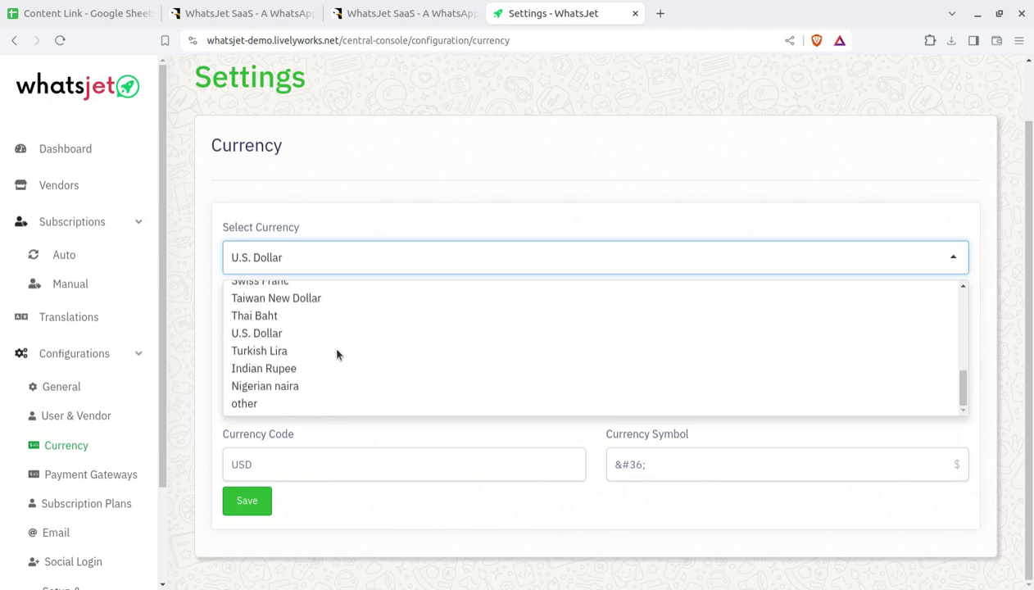
pyautogui.click(285, 367)
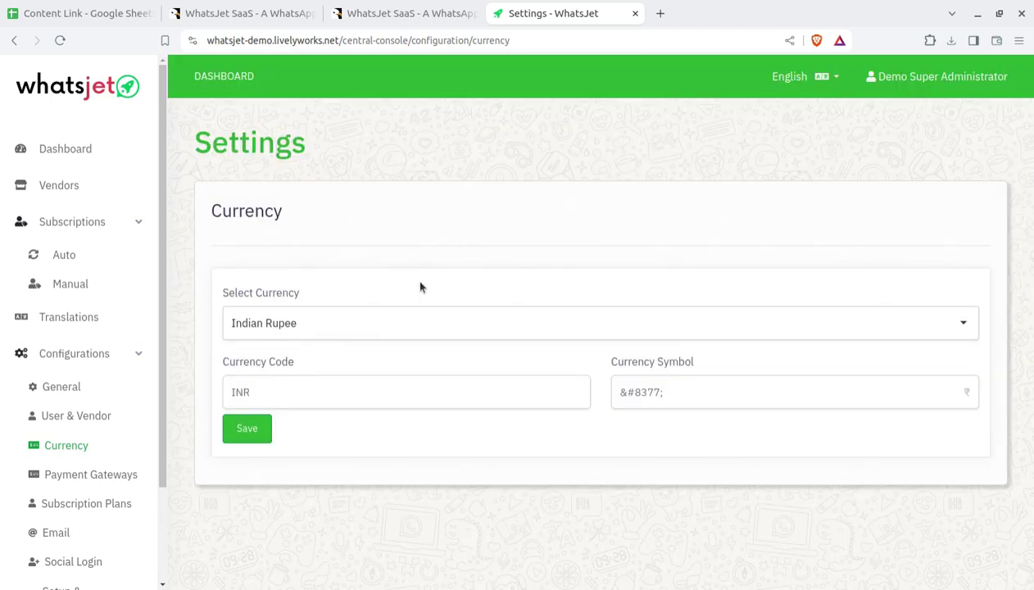
pyautogui.click(270, 392)
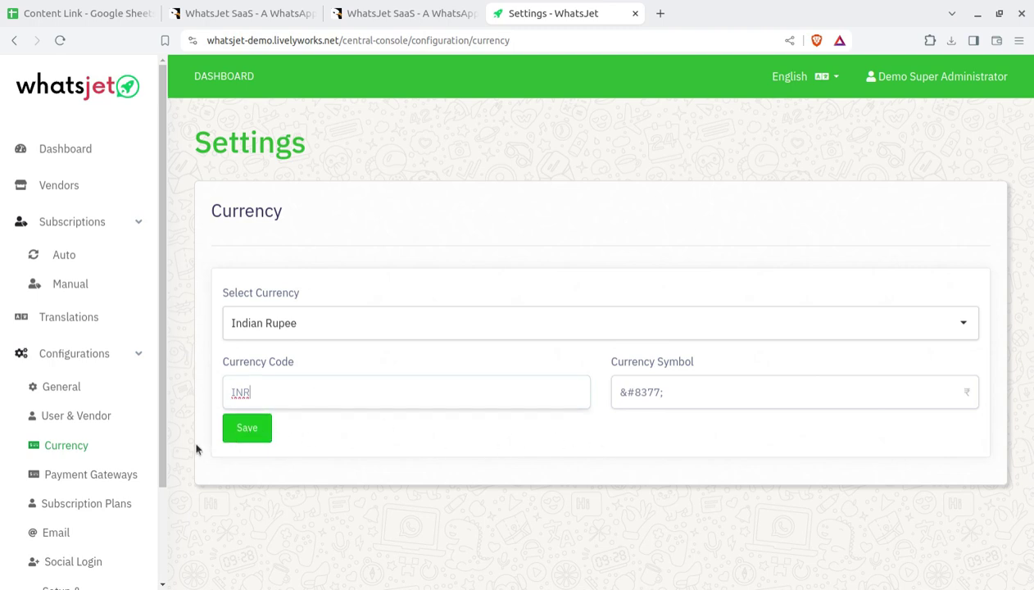
# - Open the Payment Gateways configuration and select Use Live for Stripe Subscription Checkout to show its live key fields
pyautogui.click(88, 482)
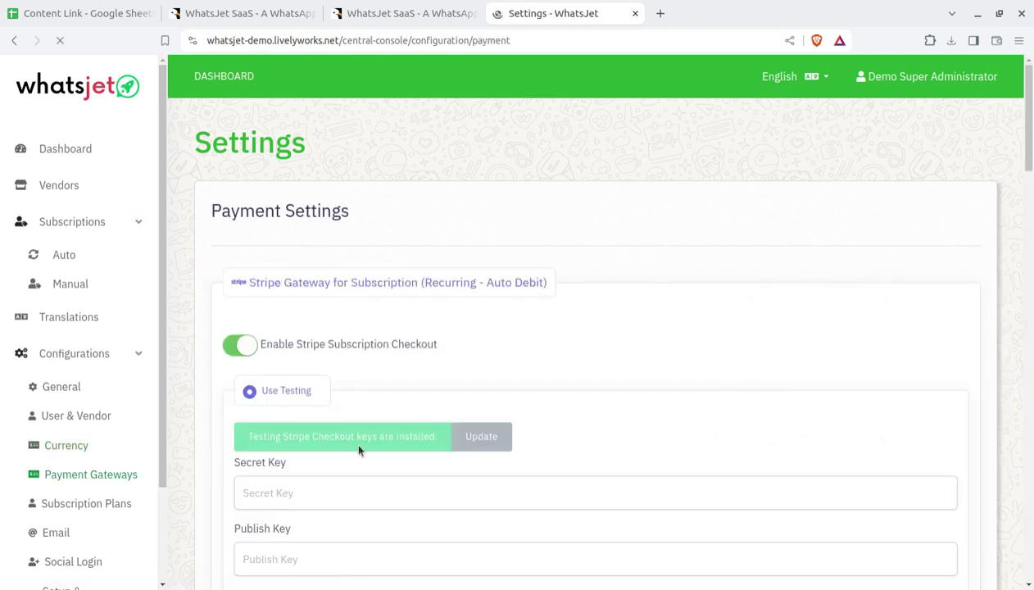
pyautogui.scroll(-2, 541, 361)
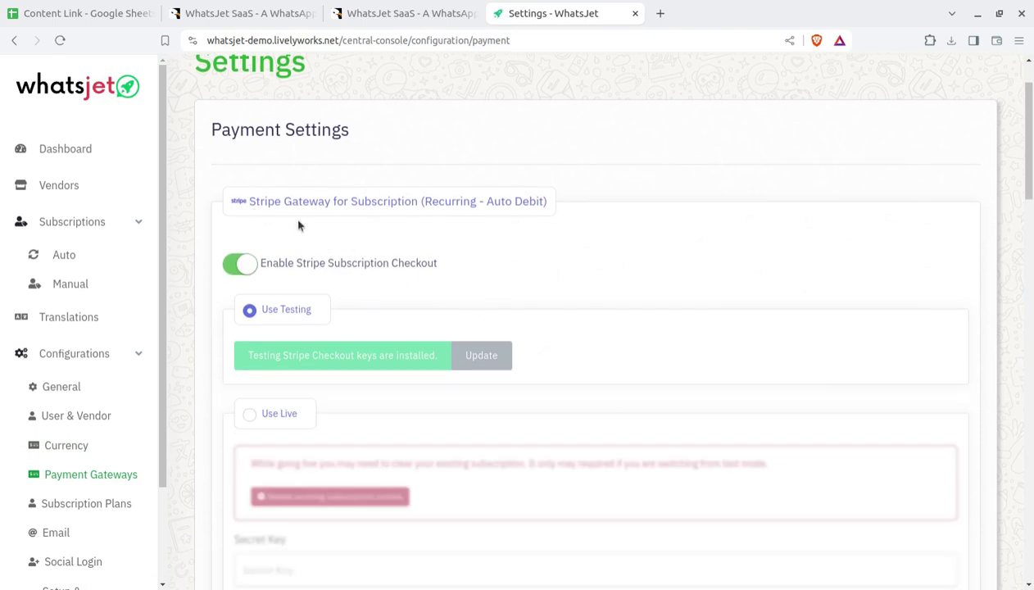
pyautogui.scroll(-3, 469, 310)
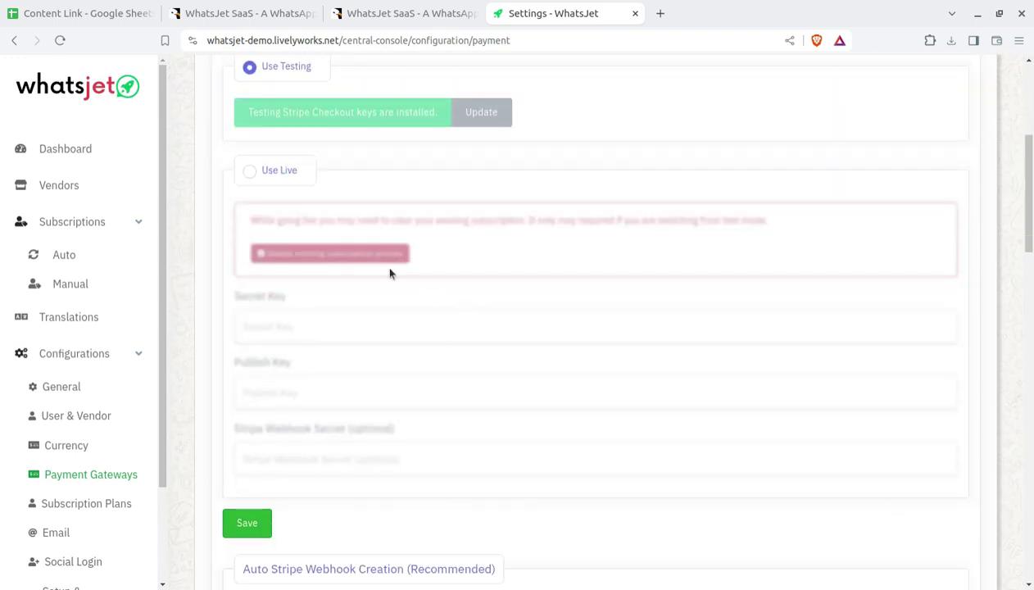
pyautogui.click(250, 174)
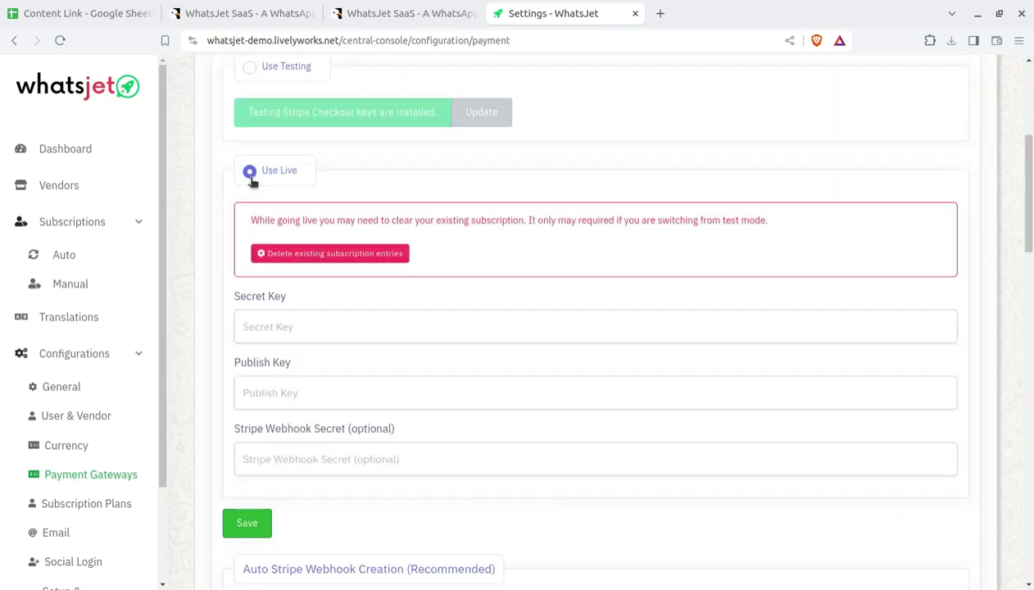
pyautogui.scroll(3, 371, 252)
pyautogui.scroll(-2, 376, 265)
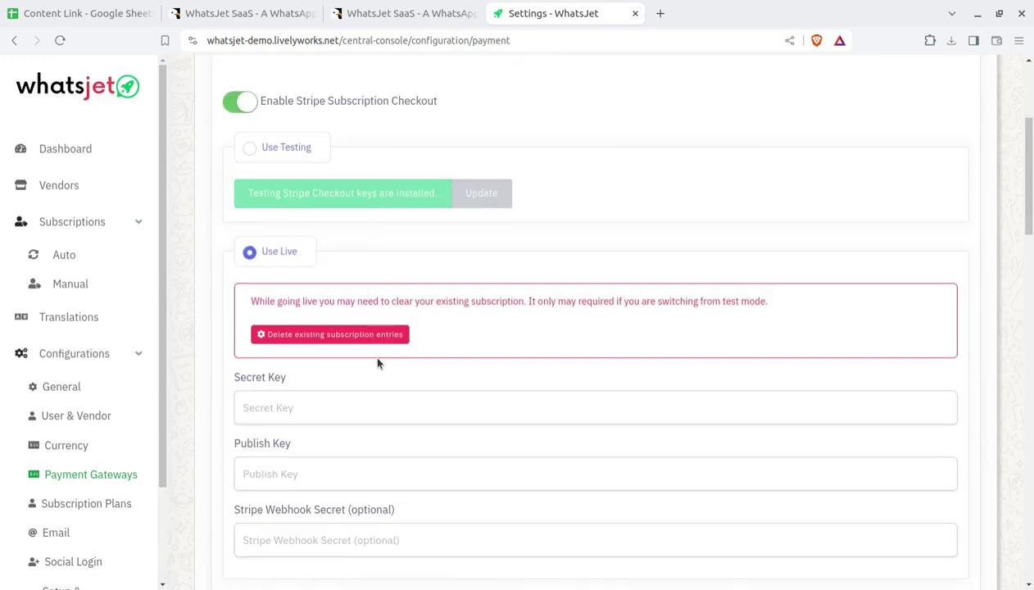
pyautogui.click(355, 409)
pyautogui.scroll(-2, 355, 411)
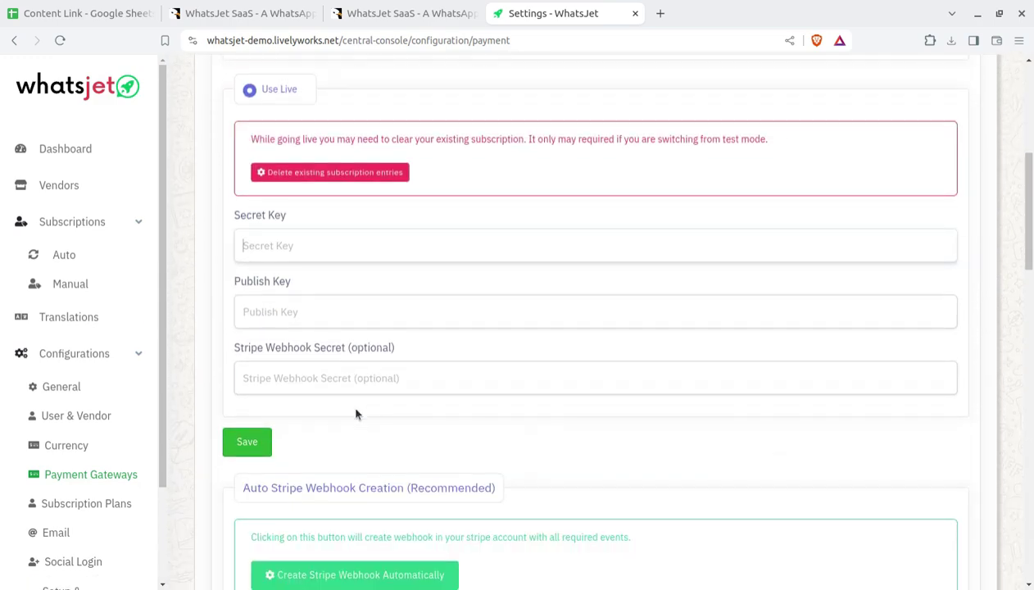
# - Review the automatic and manual Stripe webhook creation sections and the billing portal note
pyautogui.scroll(-4, 356, 412)
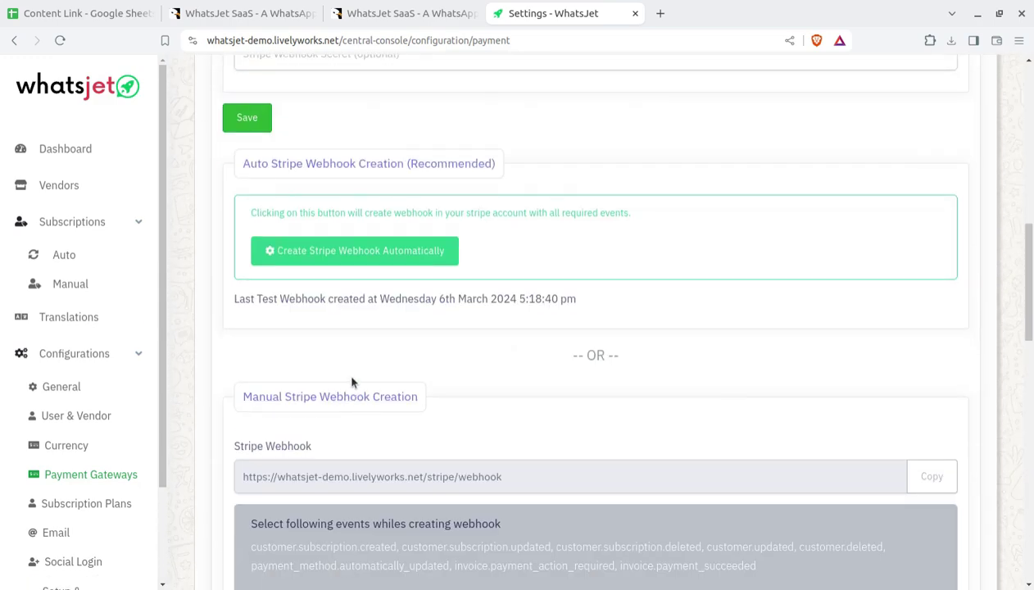
pyautogui.scroll(-2, 321, 289)
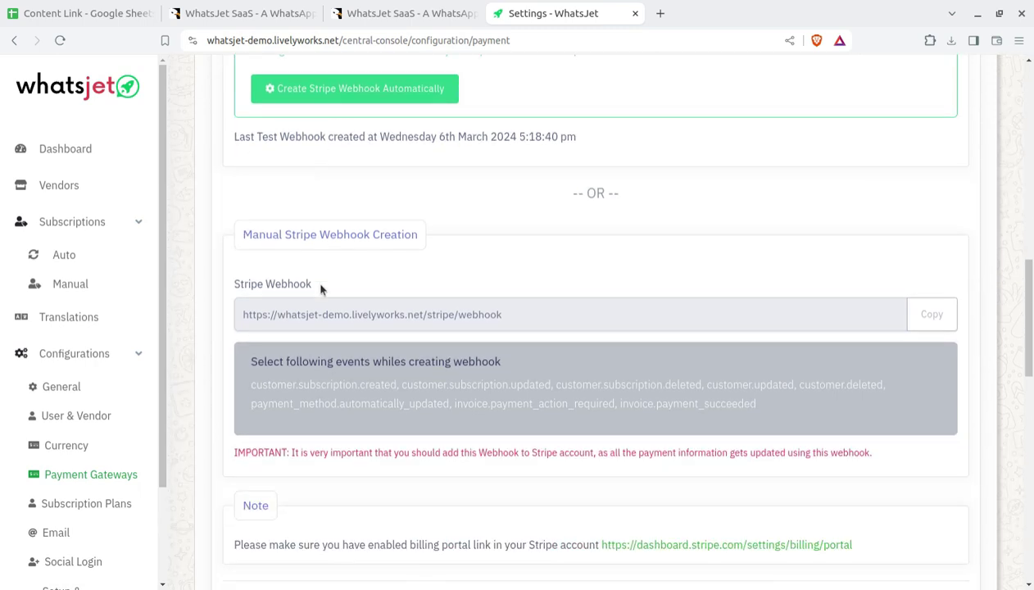
pyautogui.scroll(-5, 321, 288)
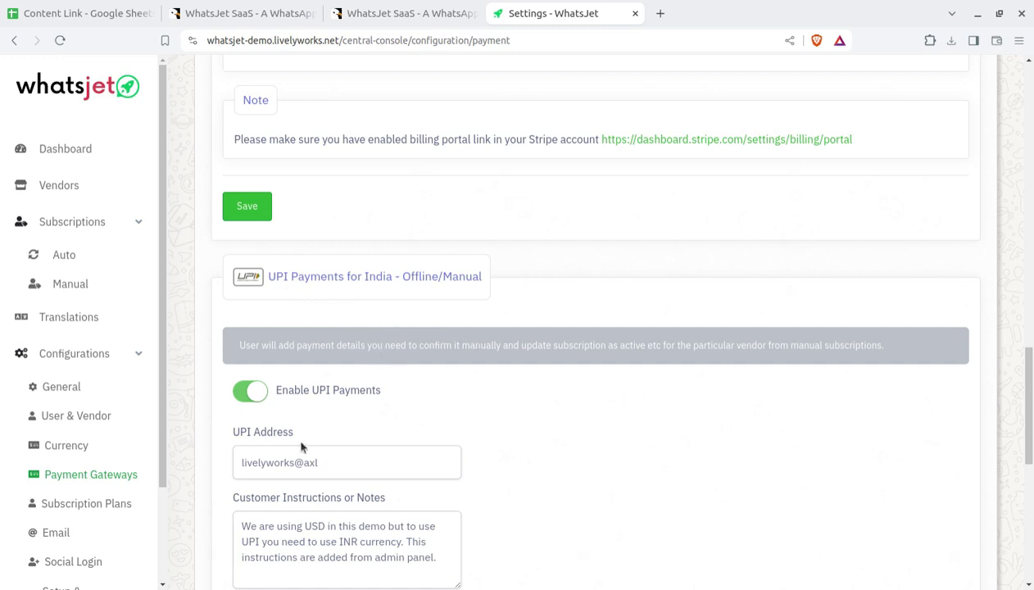
# - Examine the UPI Payments for India section, highlighting its UPI address and checking the customer instructions
pyautogui.click(319, 463)
pyautogui.moveTo(319, 463); pyautogui.dragTo(237, 455)
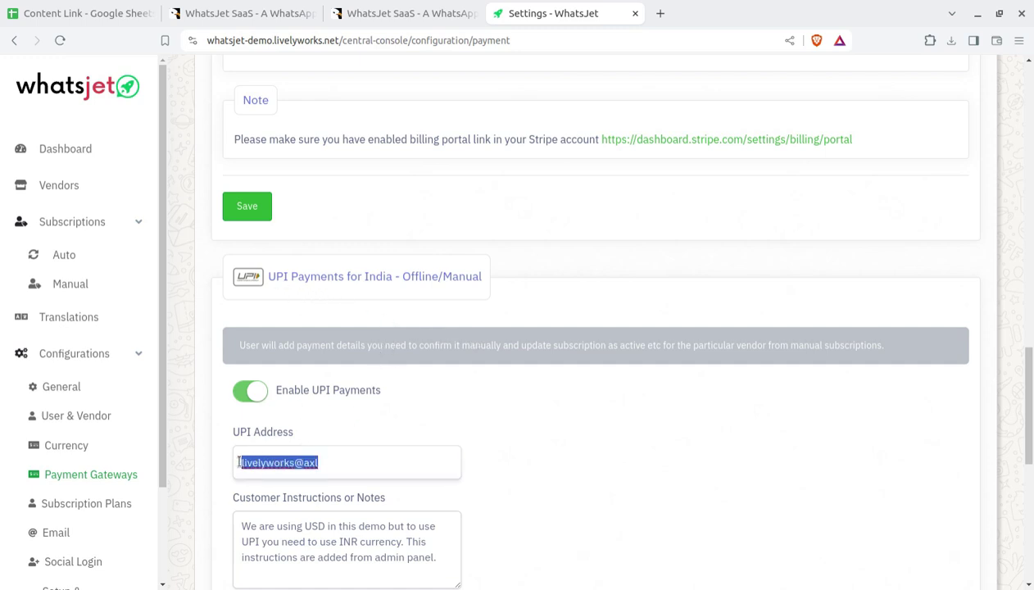
pyautogui.click(328, 420)
pyautogui.scroll(-2, 336, 420)
pyautogui.click(310, 288)
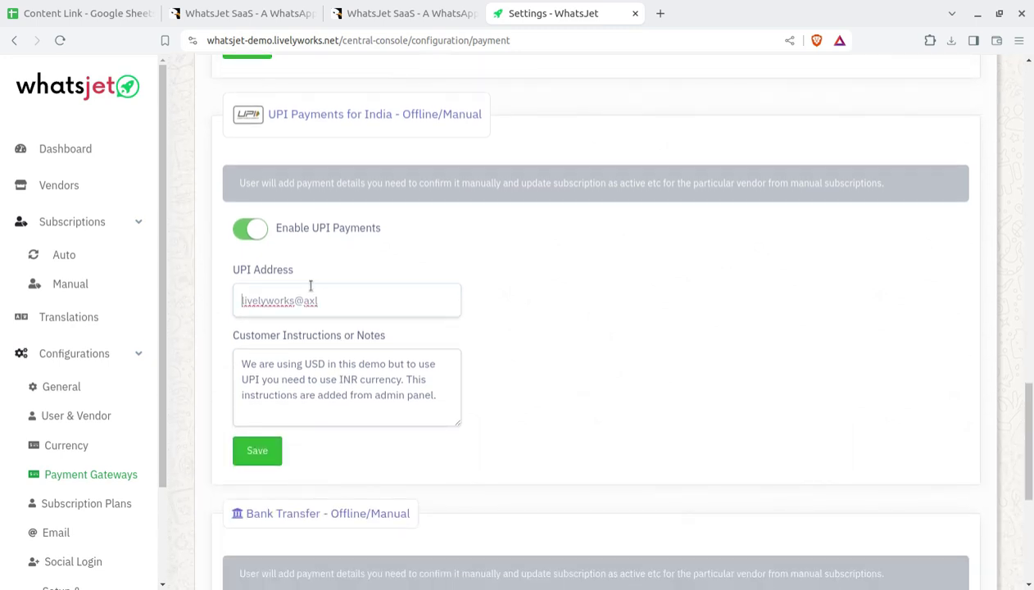
pyautogui.click(236, 289)
# - Review the offline Bank Transfer settings, highlighting the account number line in the instructions, and look back at the UPI section
pyautogui.scroll(-3, 483, 449)
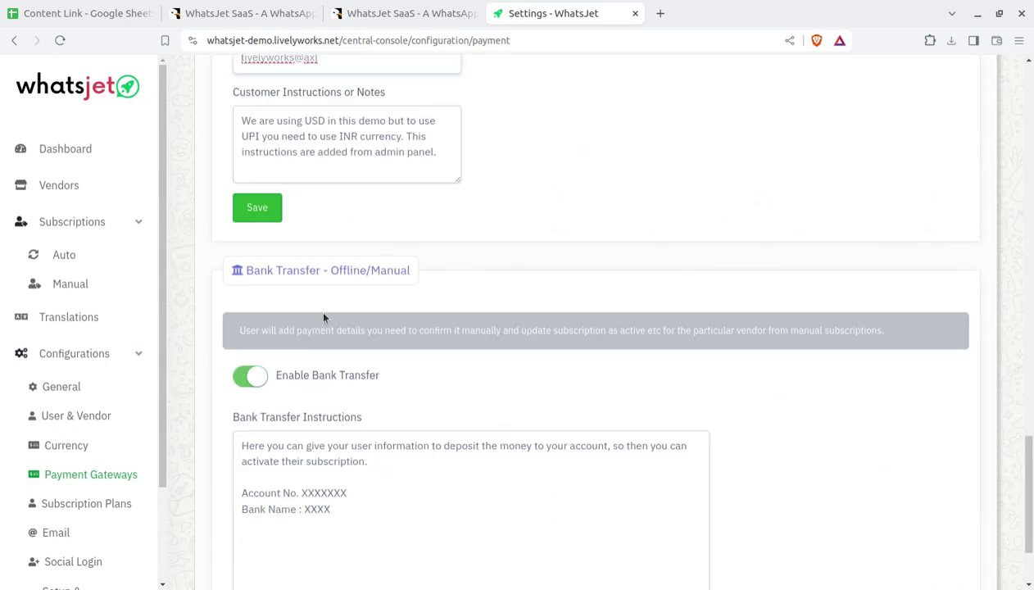
pyautogui.scroll(-2, 397, 431)
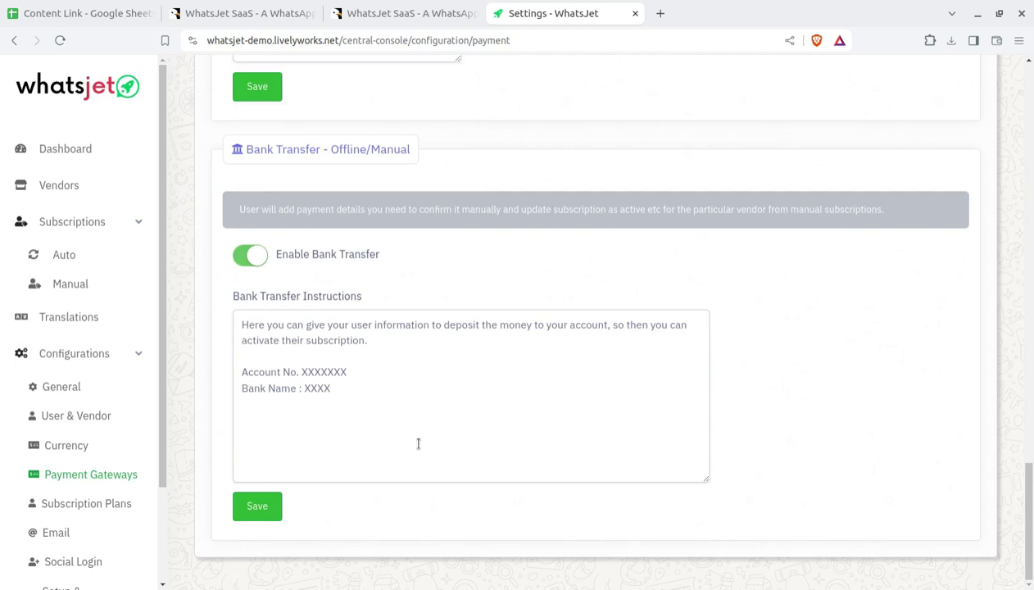
pyautogui.moveTo(348, 372); pyautogui.dragTo(239, 356)
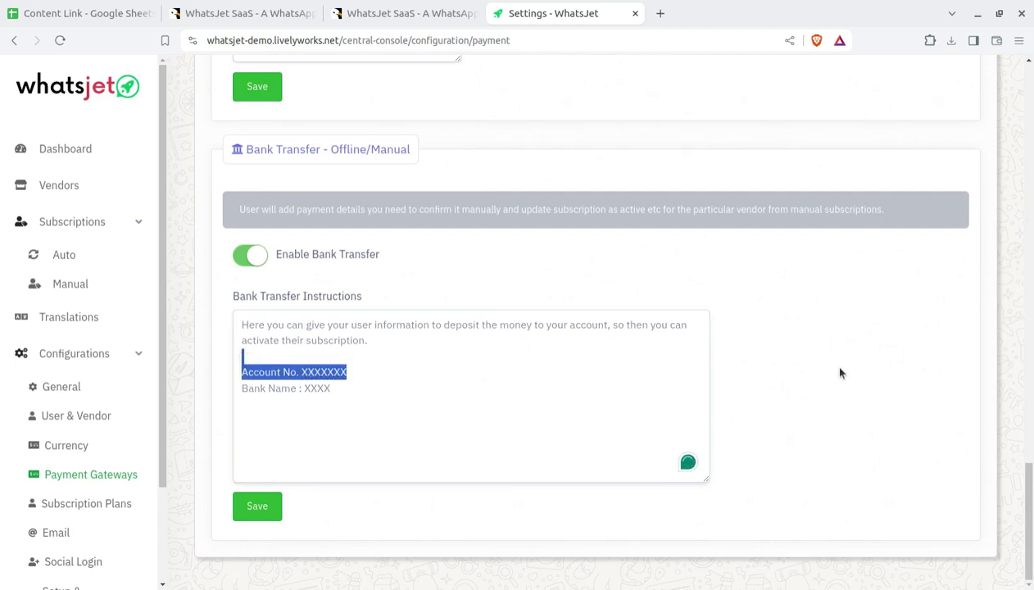
pyautogui.scroll(1, 836, 373)
pyautogui.scroll(4, 373, 249)
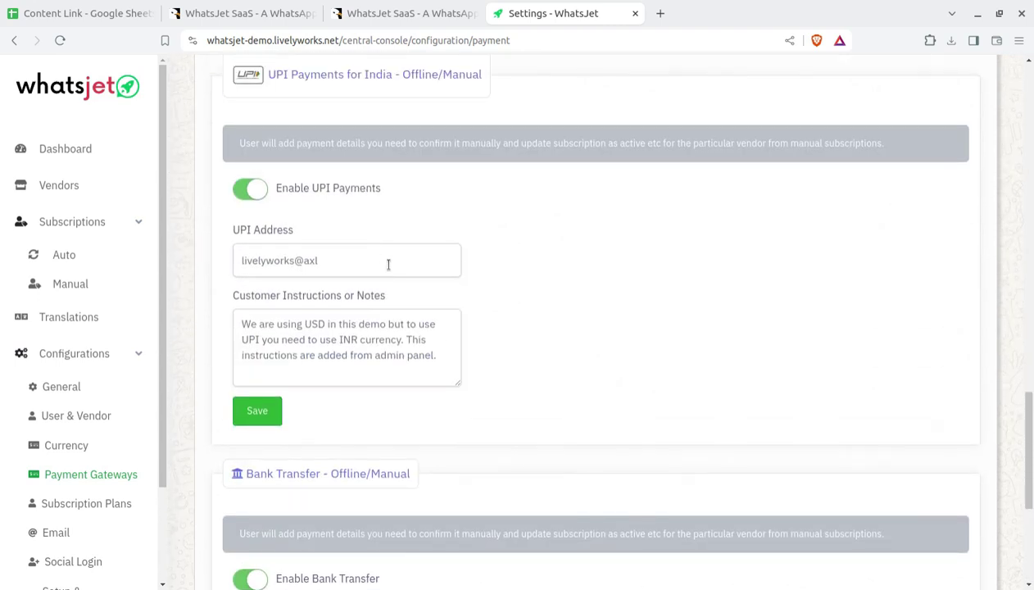
pyautogui.scroll(-1, 179, 406)
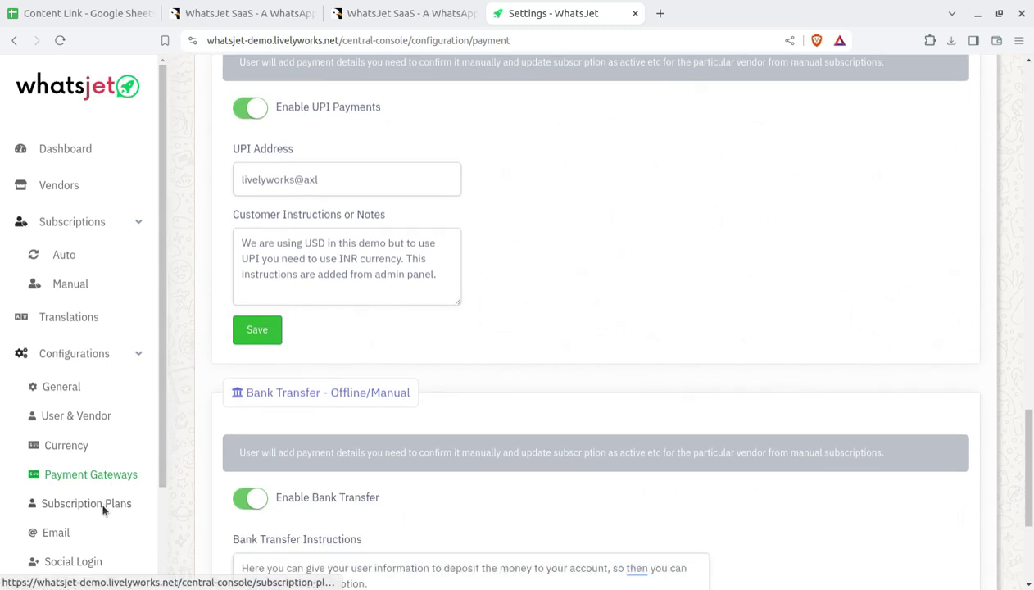
# - Open the Subscription Plans configuration and review the #plan_1 feature limits, AI chat bot, API access and monthly and yearly charges
pyautogui.click(103, 508)
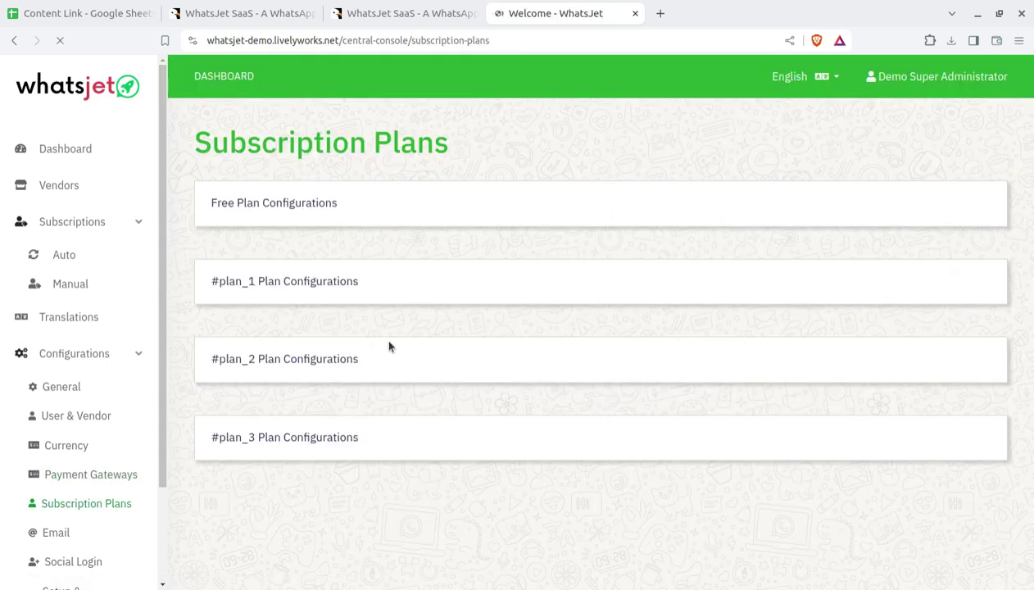
pyautogui.click(343, 280)
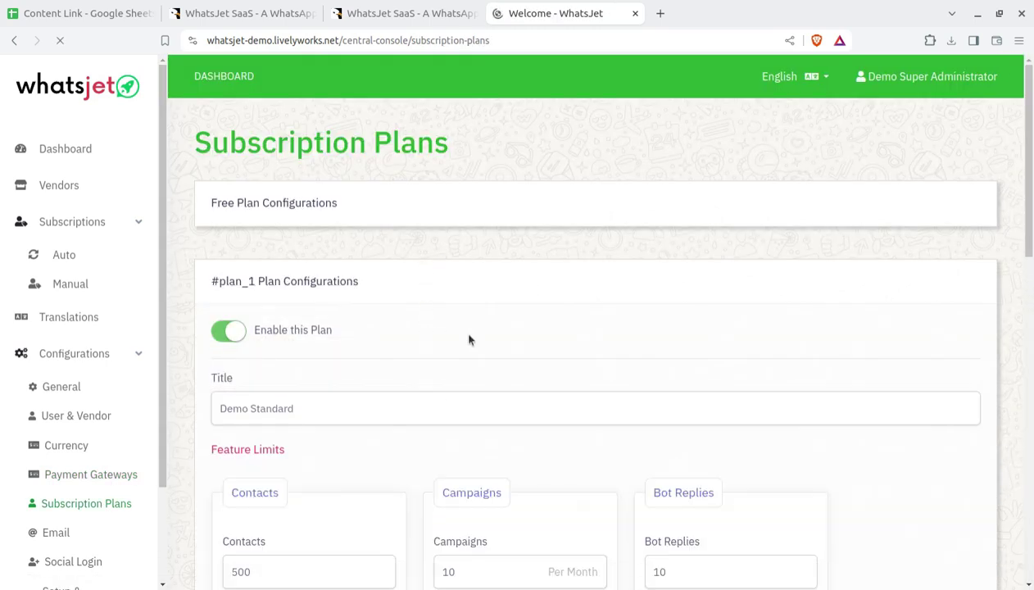
pyautogui.scroll(-3, 461, 328)
pyautogui.scroll(2, 365, 295)
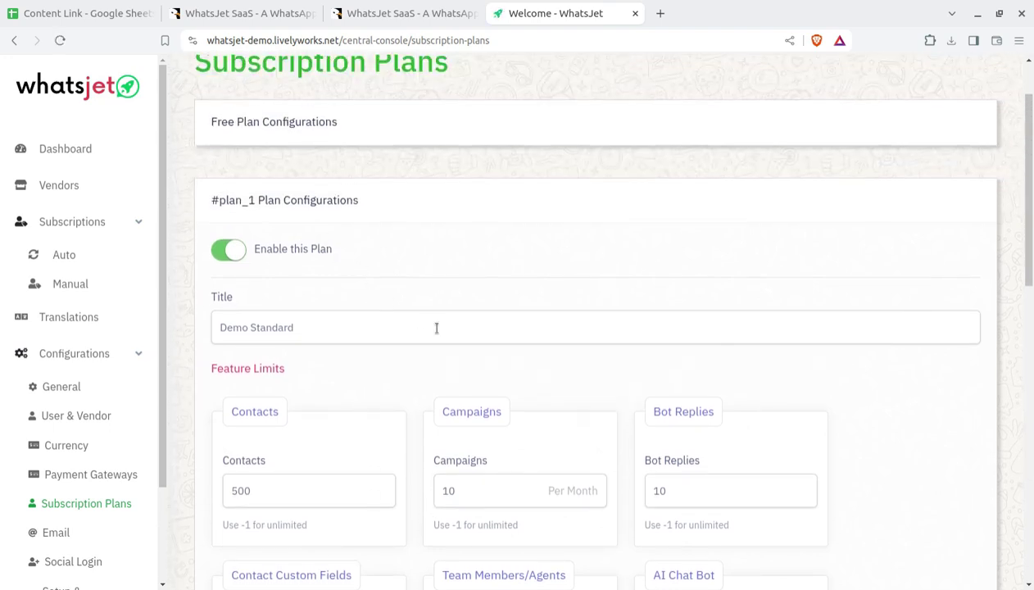
pyautogui.scroll(-1, 422, 329)
pyautogui.scroll(-1, 278, 300)
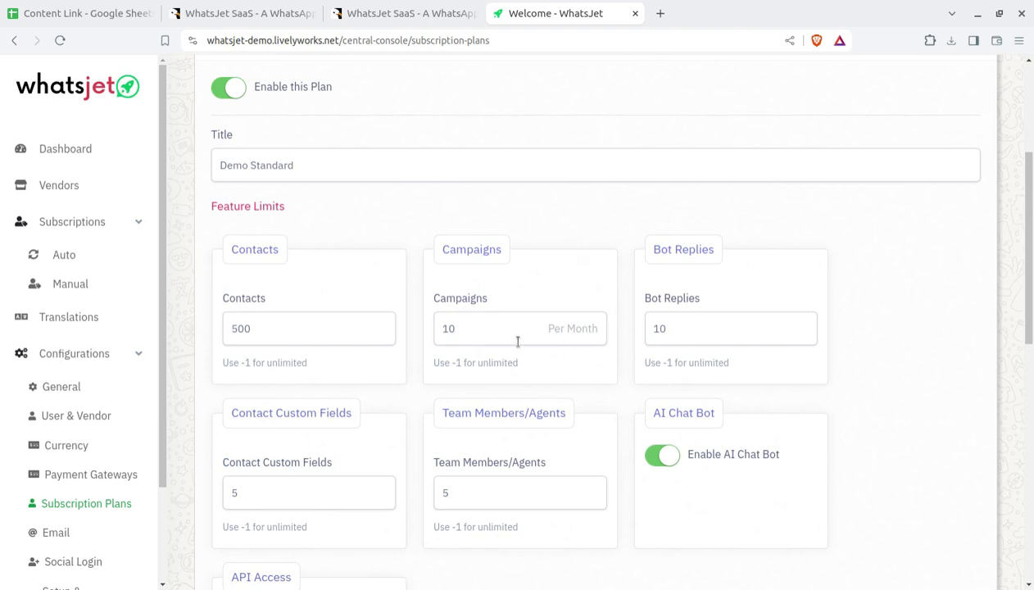
pyautogui.scroll(-6, 407, 392)
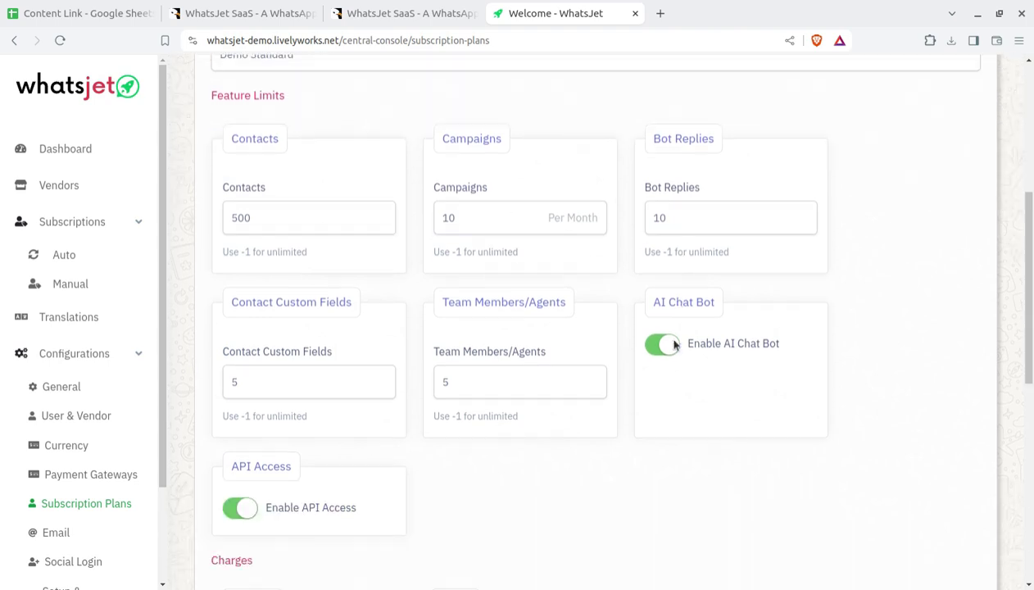
pyautogui.scroll(-2, 410, 402)
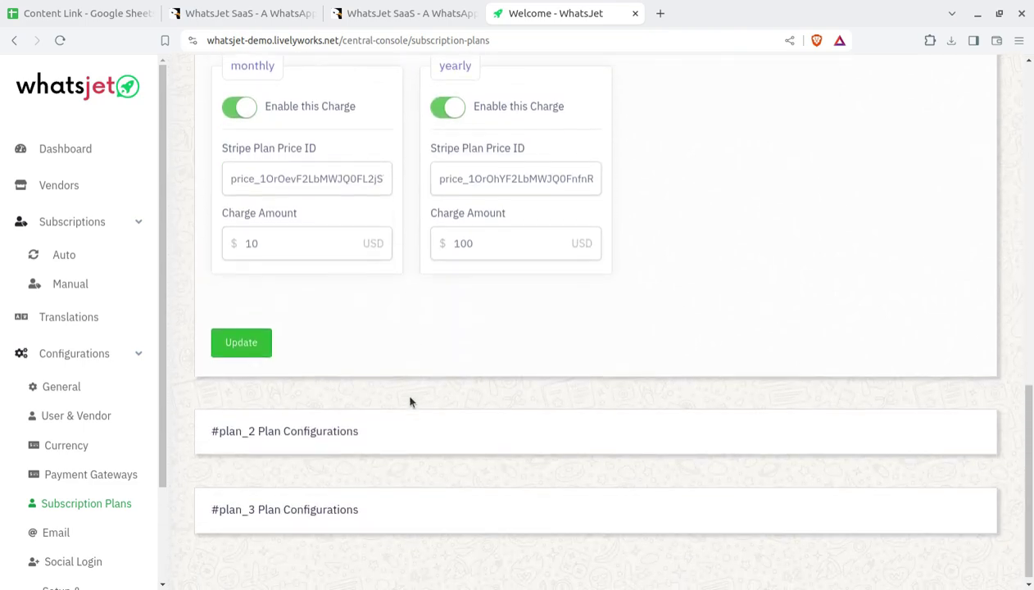
# - Expand the #plan_2 and Free Plan configurations to review the #plan_2 charges and the free plan's feature limits
pyautogui.click(409, 432)
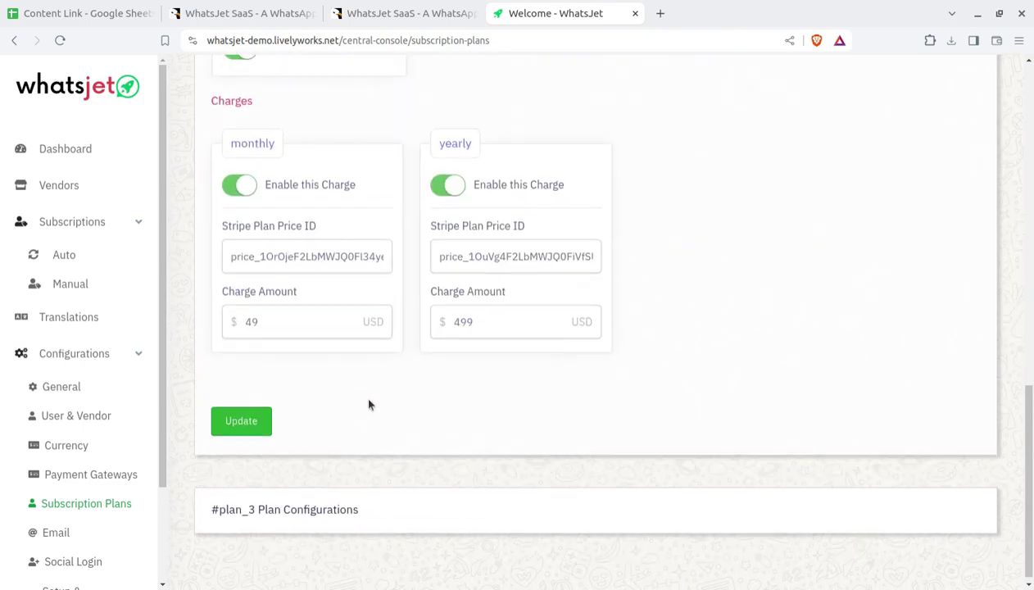
pyautogui.scroll(12, 368, 405)
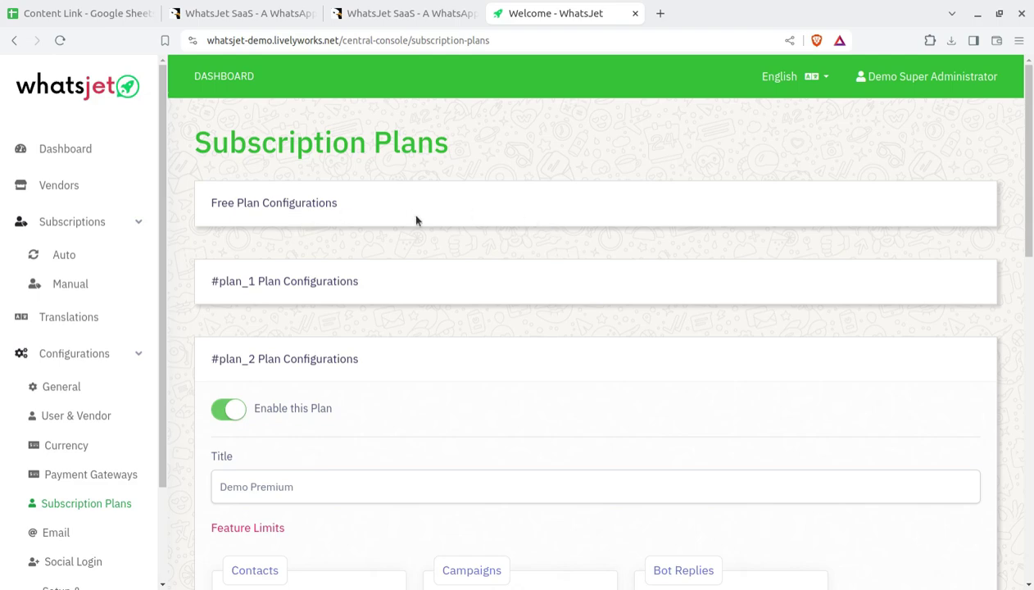
pyautogui.click(341, 204)
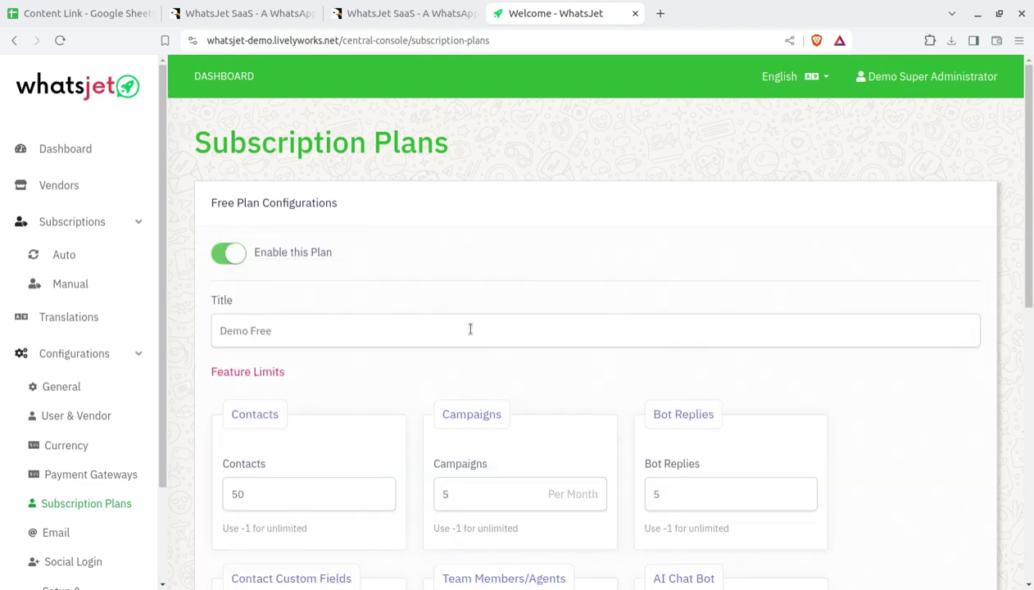
pyautogui.scroll(-3, 443, 317)
pyautogui.scroll(2, 443, 316)
pyautogui.scroll(-5, 175, 429)
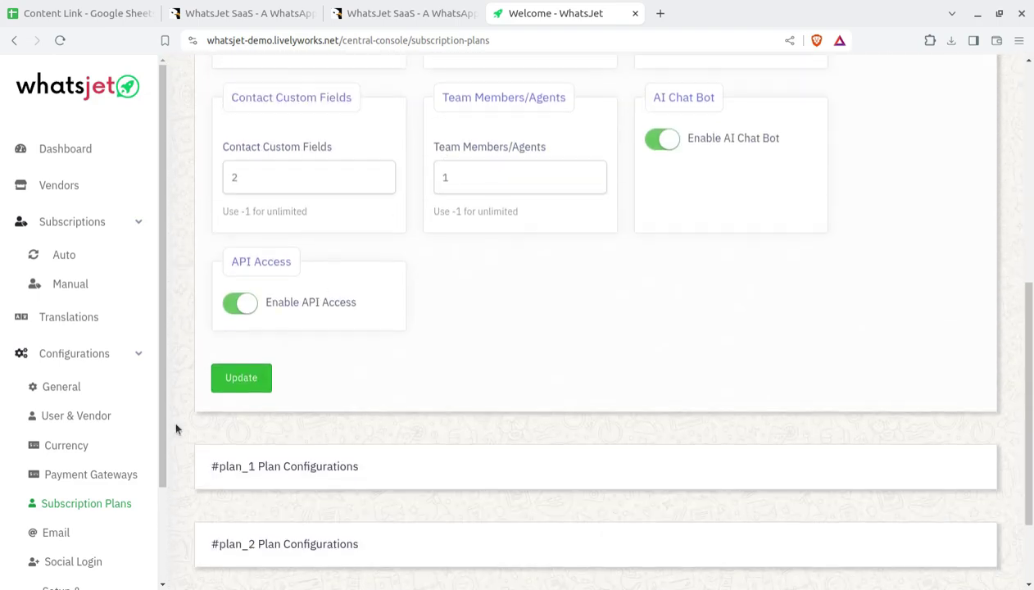
# - View the Email configuration and the Social Login configuration with its Google and Facebook login options
pyautogui.scroll(-3, 71, 453)
pyautogui.click(65, 415)
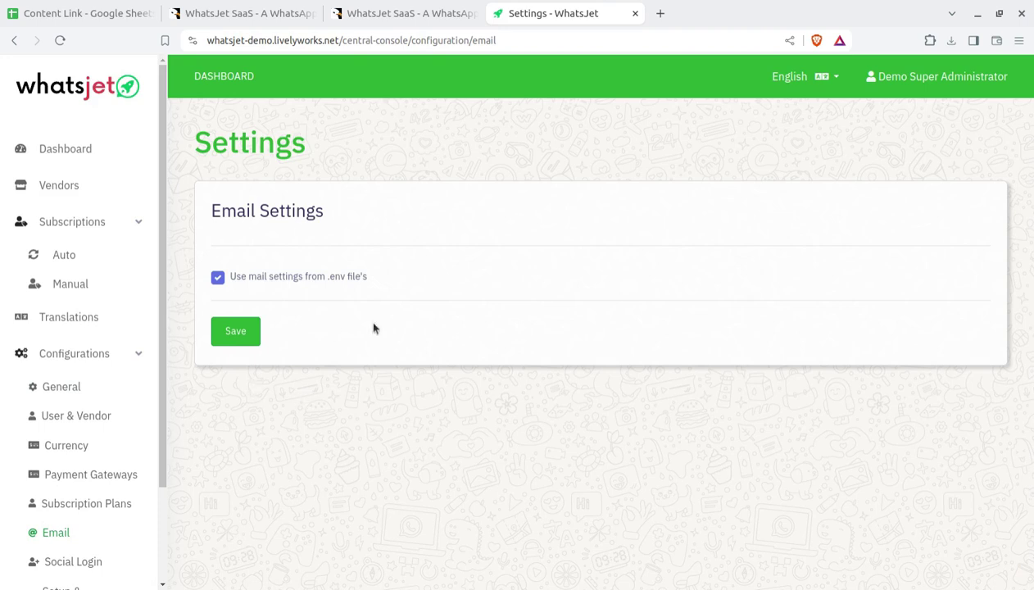
pyautogui.scroll(-2, 76, 453)
pyautogui.click(76, 451)
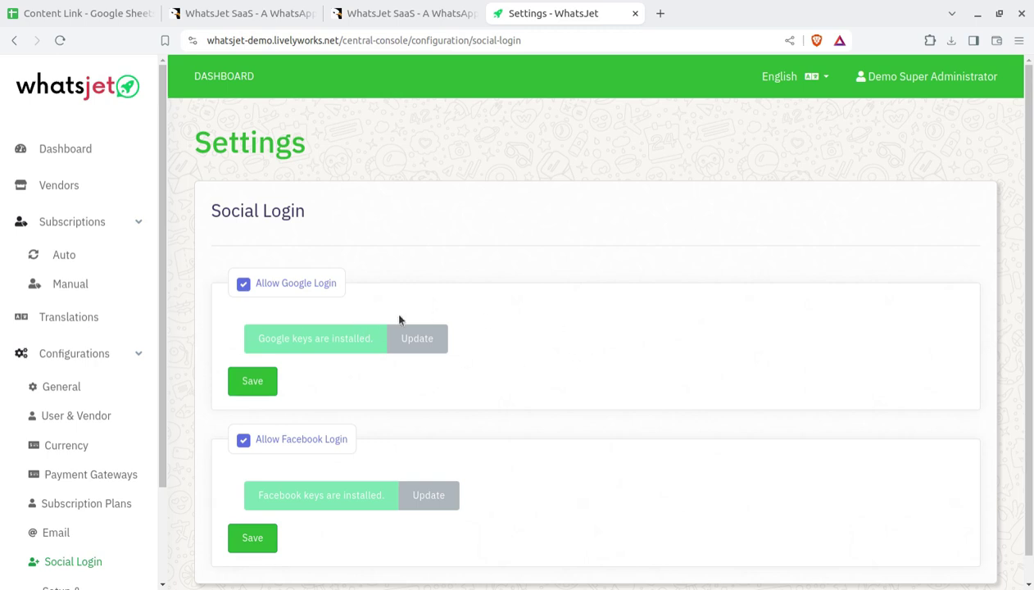
pyautogui.scroll(-1, 399, 319)
pyautogui.scroll(-3, 123, 466)
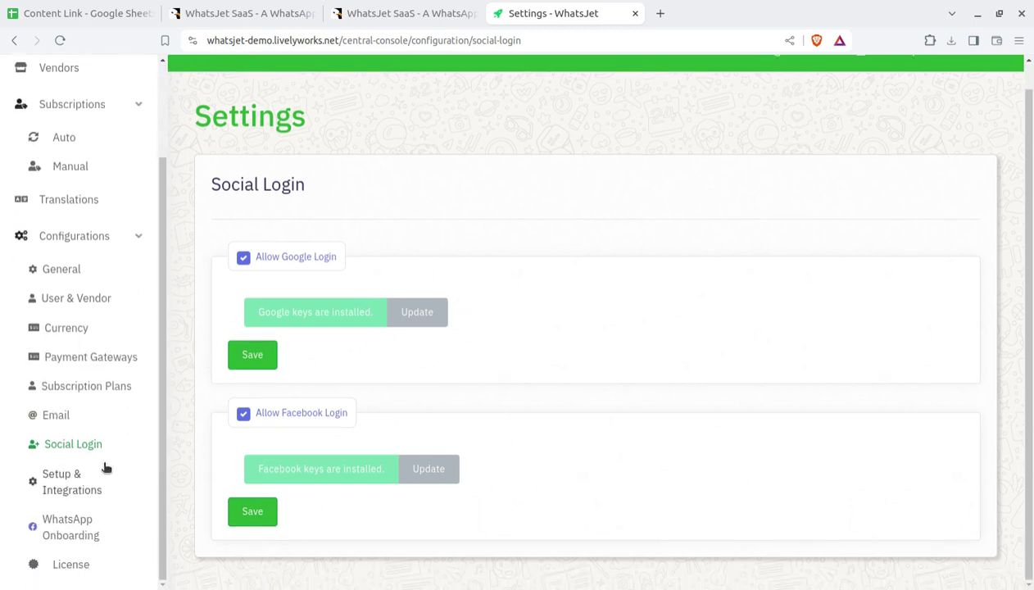
# - Open the Setup & Integrations configuration and review its cron job, Pusher, Microsoft Translator, ReCaptcha, API documentation and footer code sections
pyautogui.click(71, 485)
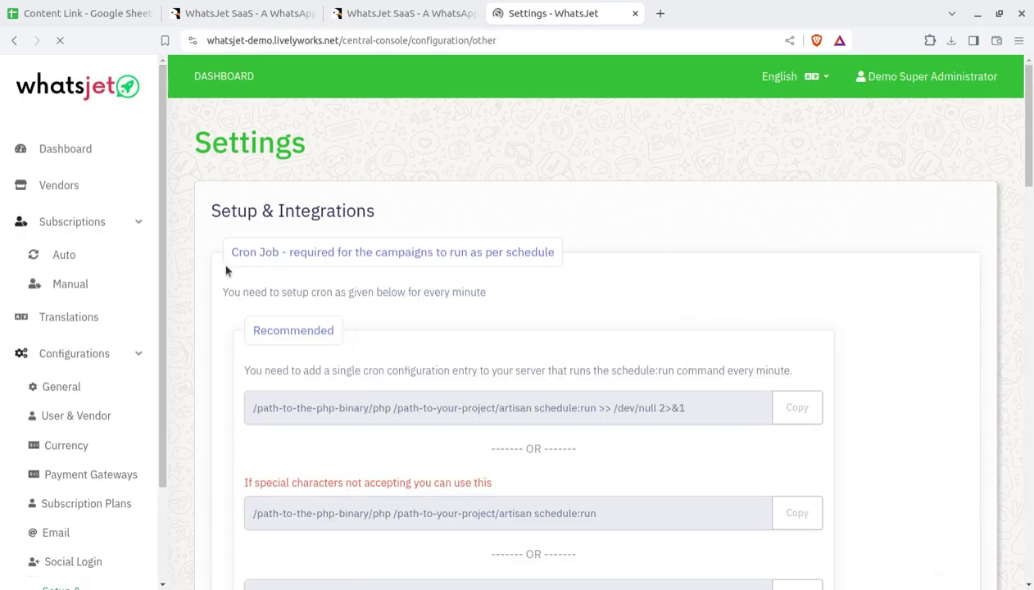
pyautogui.scroll(-4, 660, 301)
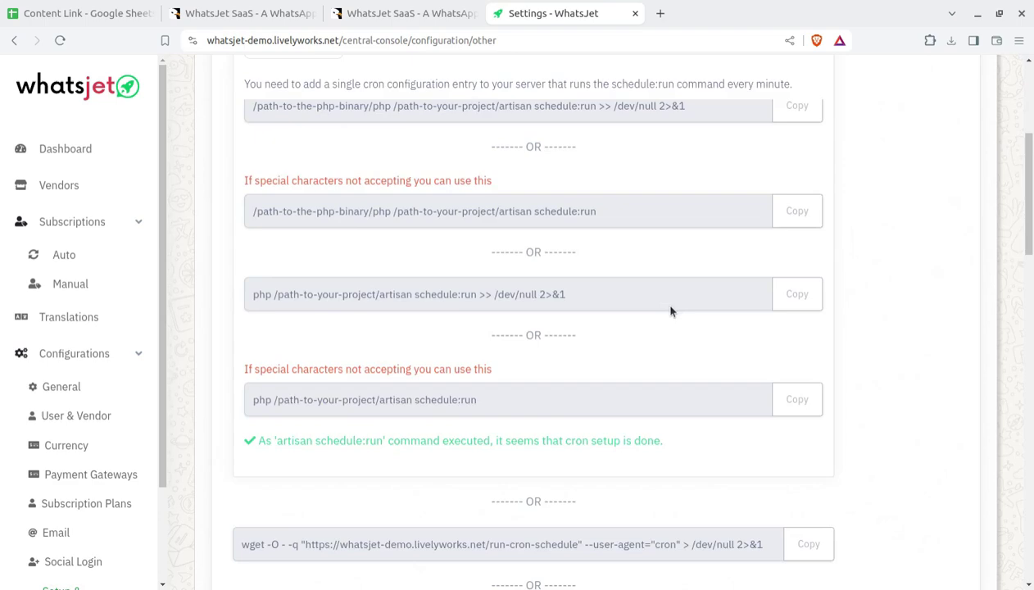
pyautogui.scroll(-8, 671, 312)
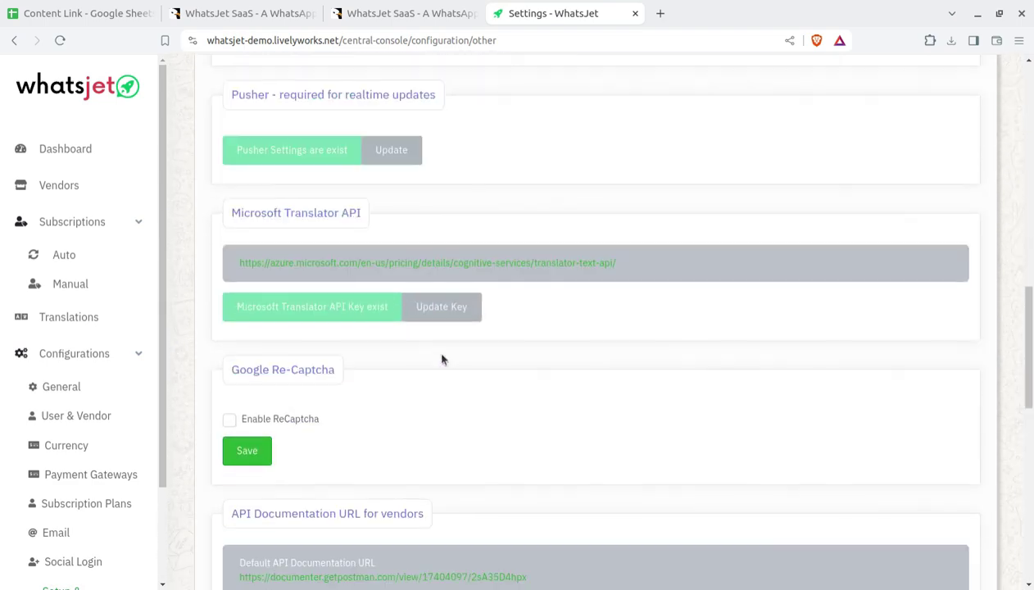
pyautogui.scroll(-9, 441, 358)
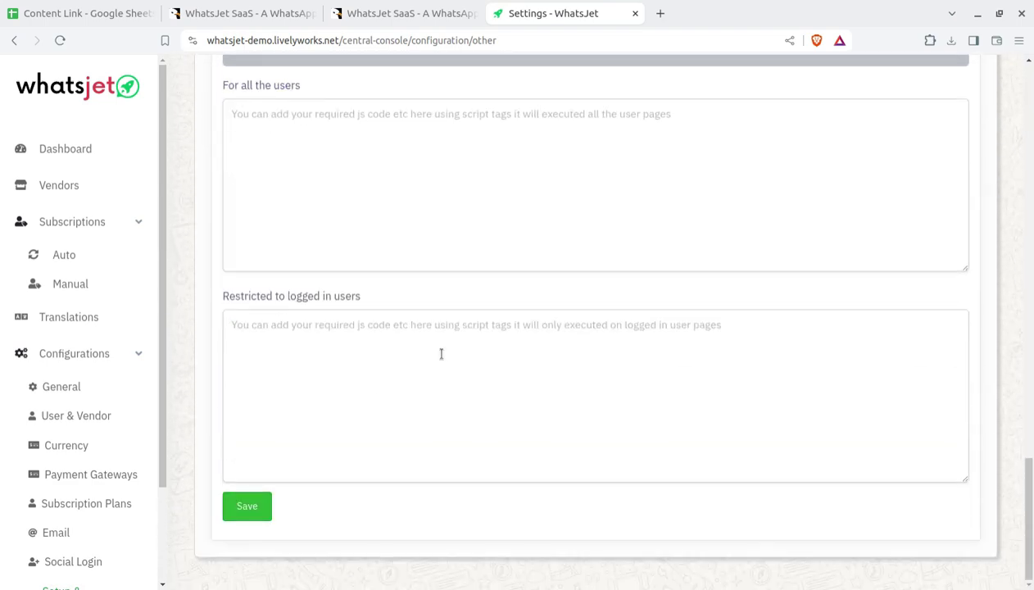
pyautogui.scroll(11, 430, 385)
pyautogui.scroll(-5, 430, 385)
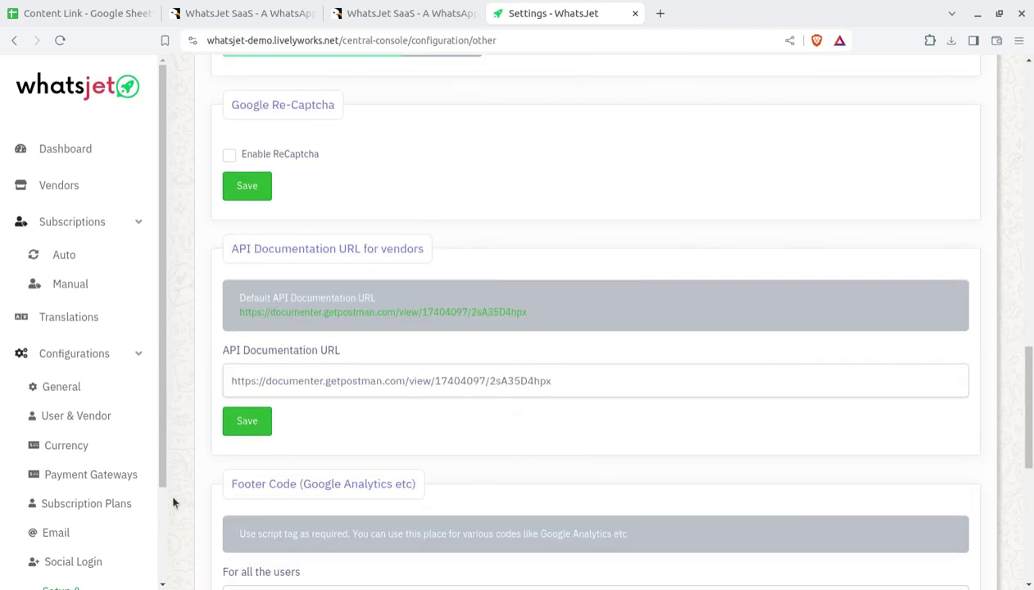
pyautogui.scroll(-2, 160, 496)
pyautogui.scroll(-3, 105, 549)
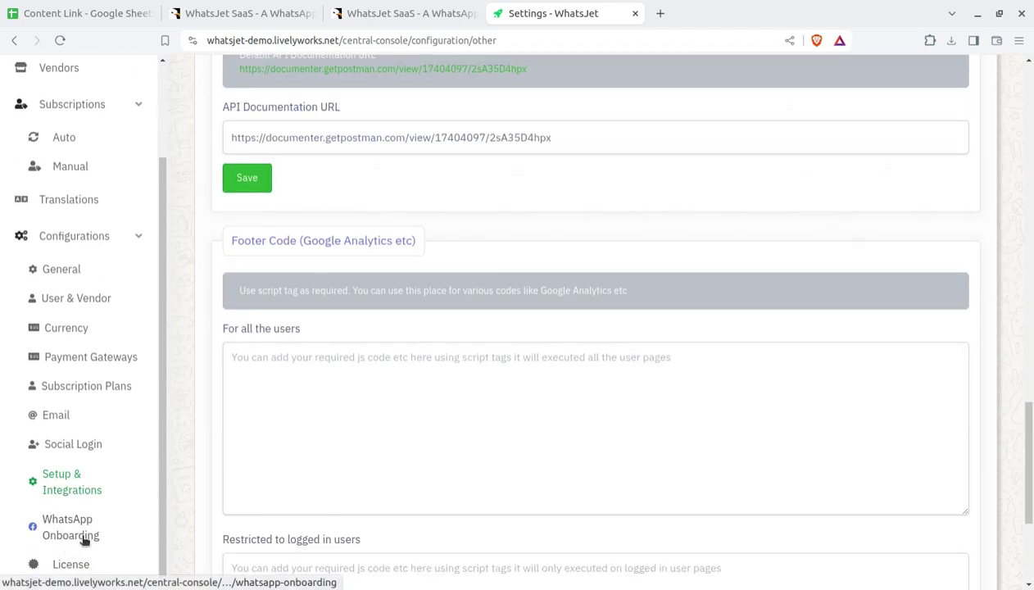
# - Open the WhatsApp Onboarding configuration and review its Manual Onboarding and Embedded Signup Onboarding settings
pyautogui.click(84, 536)
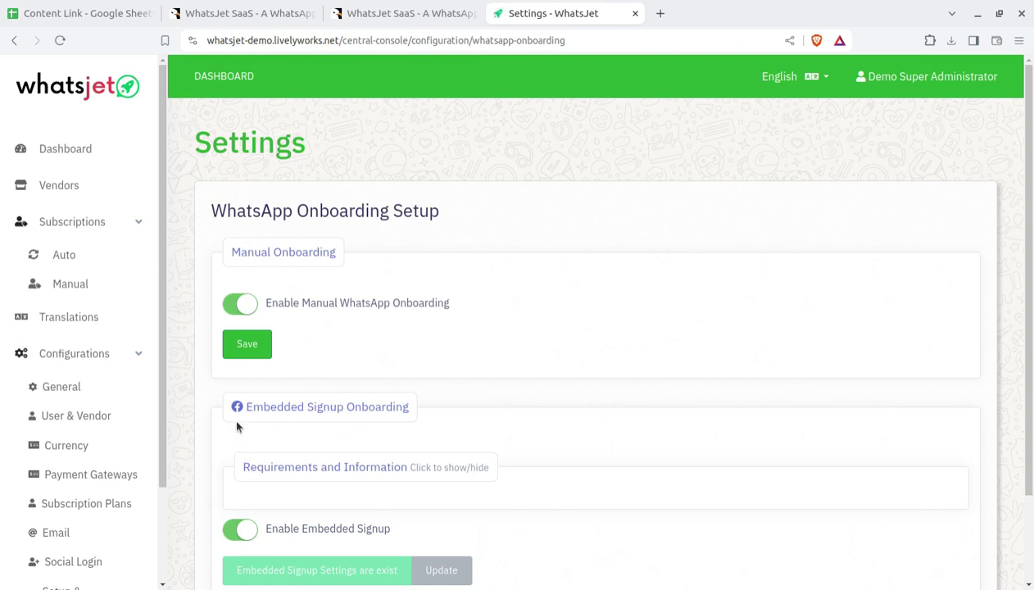
pyautogui.scroll(-1, 422, 427)
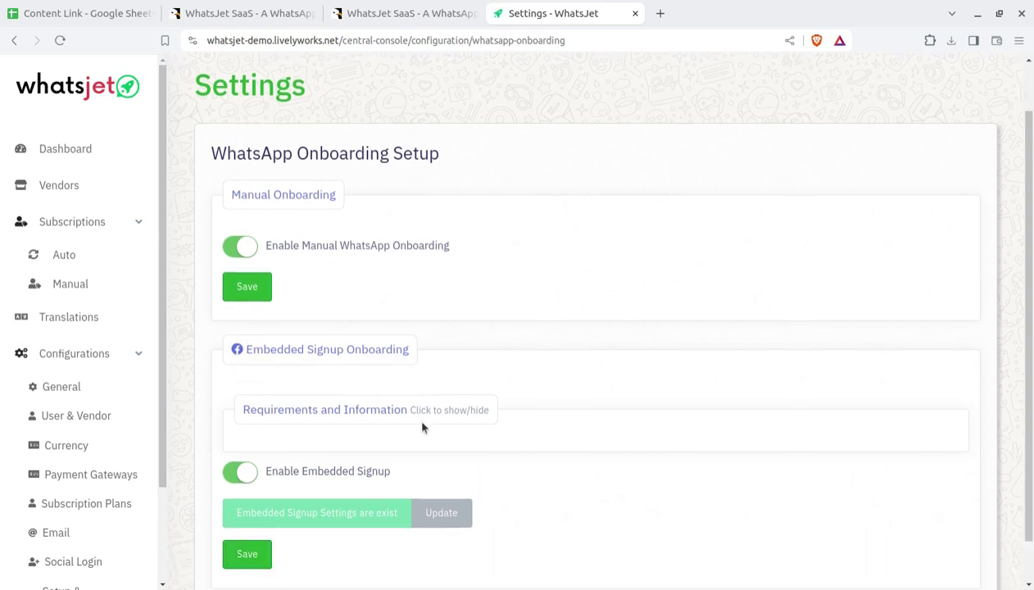
pyautogui.scroll(-1, 422, 427)
pyautogui.scroll(2, 422, 427)
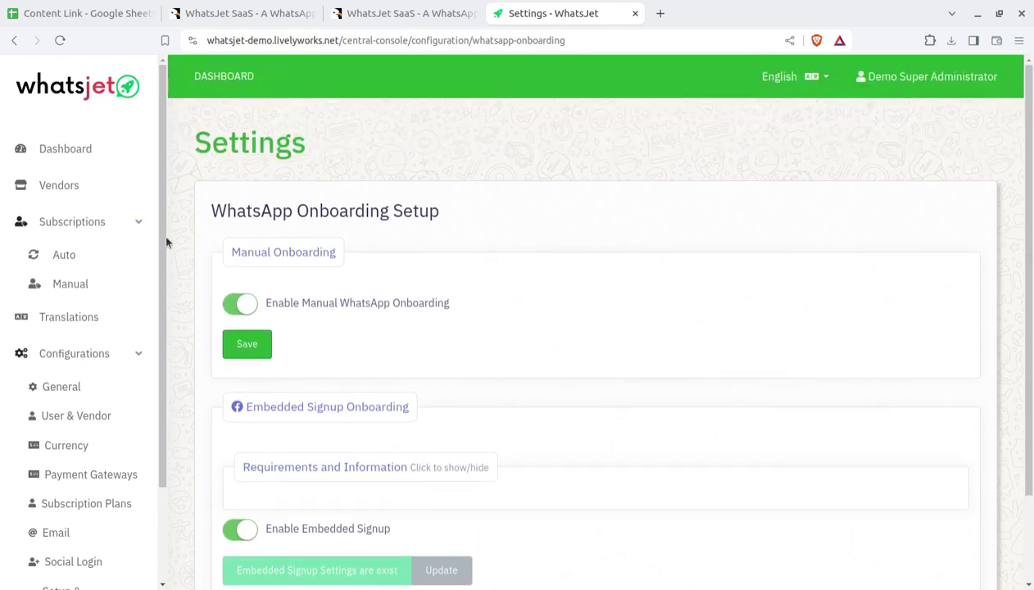
# - Return to the Dashboard overview, then open the Vendors list to review its vendor details and quick actions
pyautogui.click(78, 154)
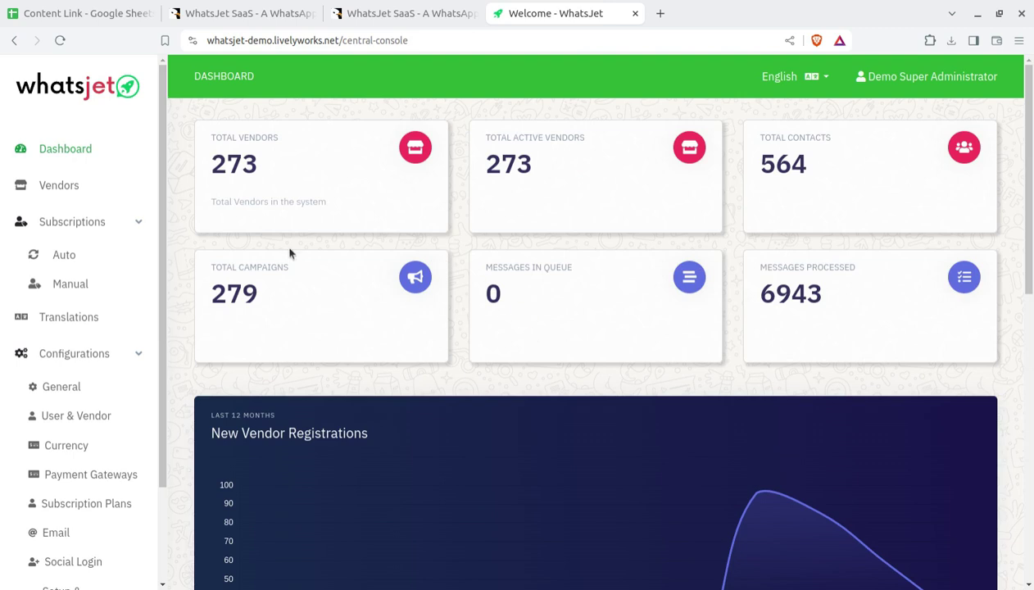
pyautogui.click(60, 189)
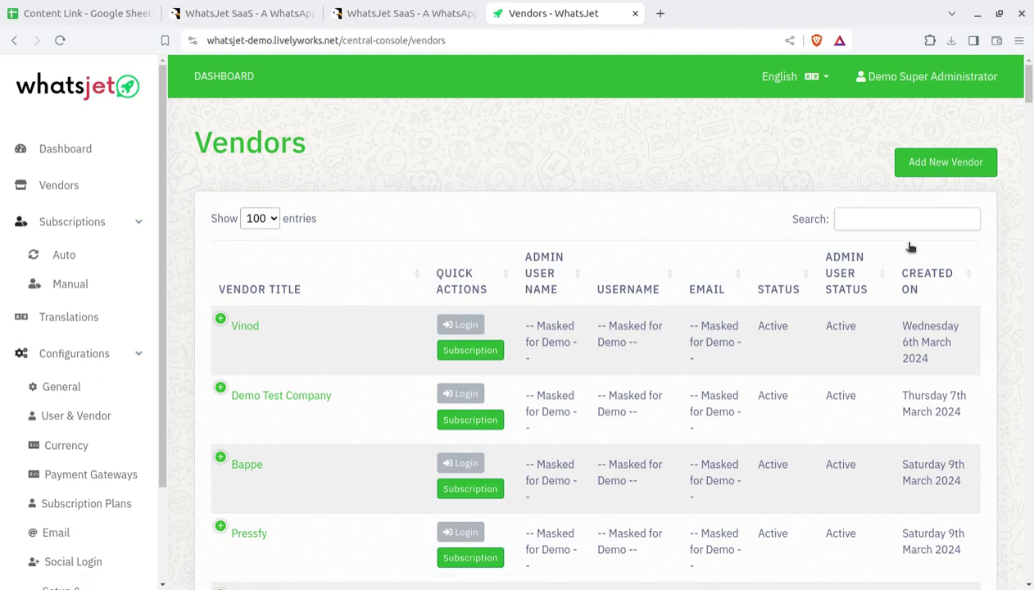
pyautogui.scroll(-3, 484, 350)
pyautogui.scroll(-6, 434, 414)
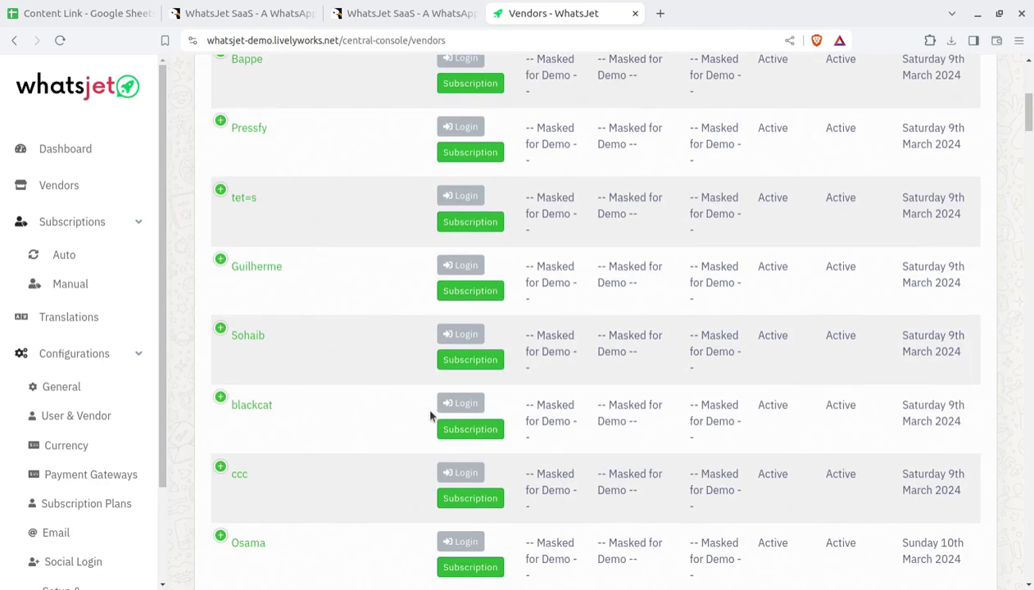
pyautogui.scroll(5, 440, 409)
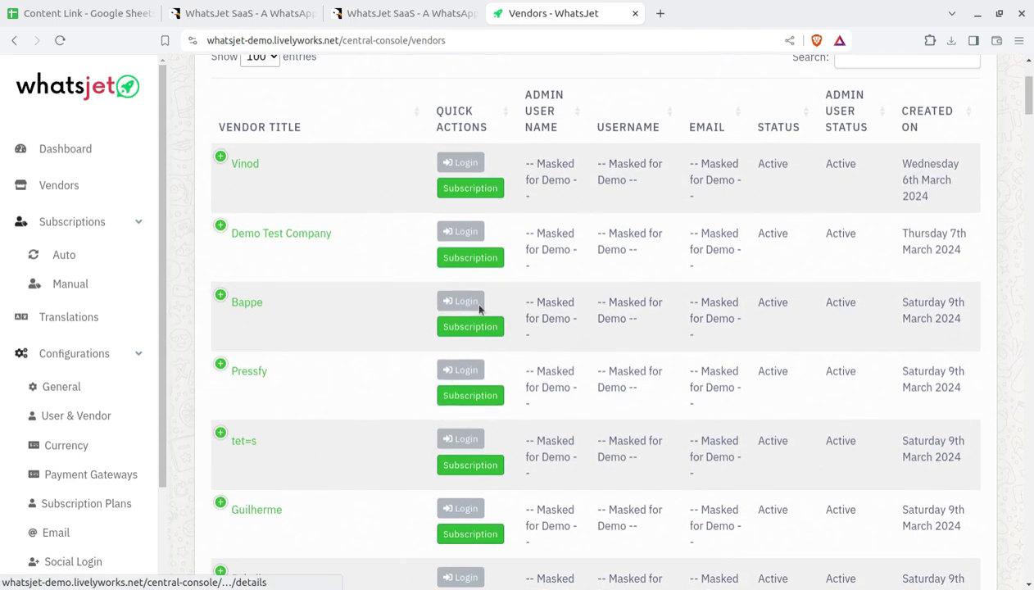
# - Open the subscription details of the first vendor in the list and review the current subscribed plan and Manual Subscription Log
pyautogui.click(473, 190)
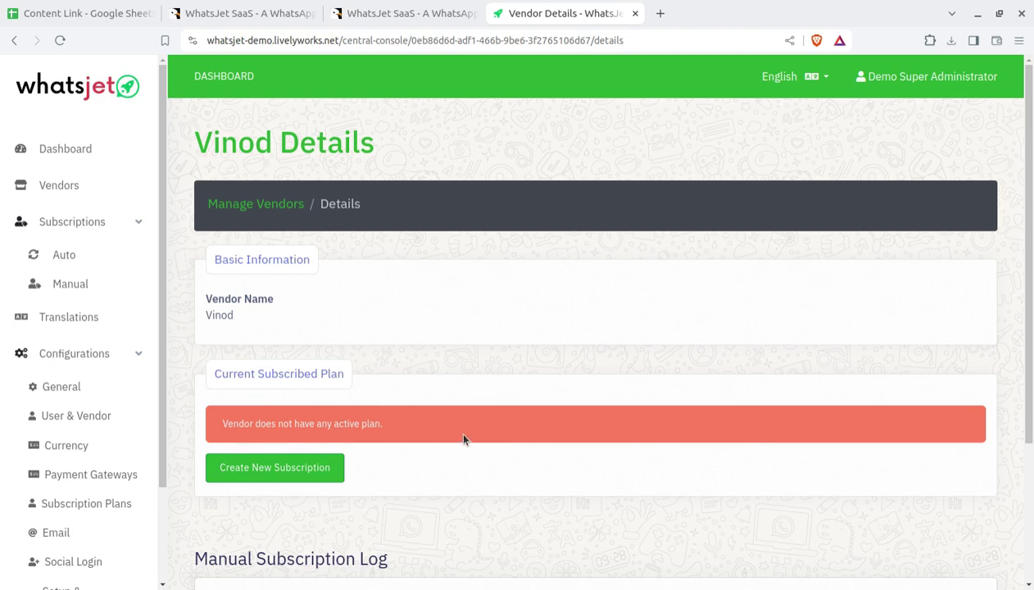
pyautogui.scroll(-2, 279, 422)
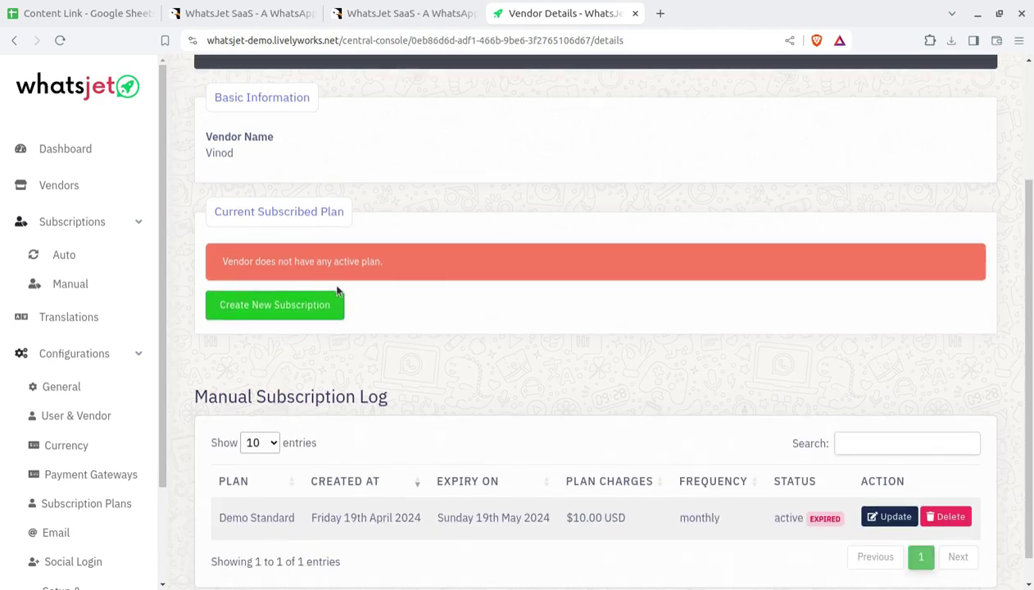
pyautogui.scroll(-1, 418, 383)
pyautogui.scroll(3, 398, 383)
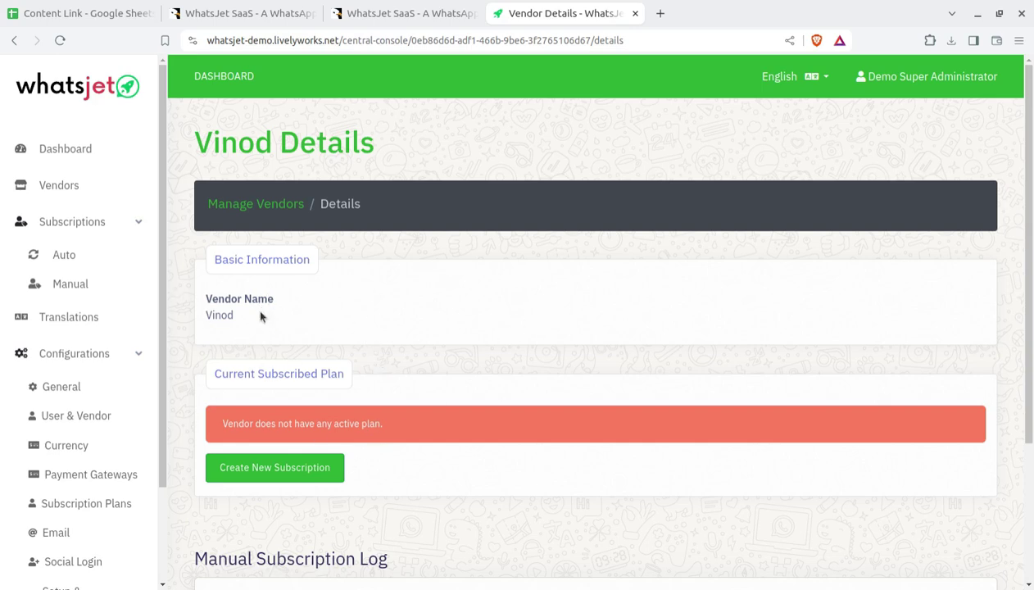
# - Return to the Vendors list and view the Add New Vendor form's fields, closing it without adding a vendor
pyautogui.click(61, 186)
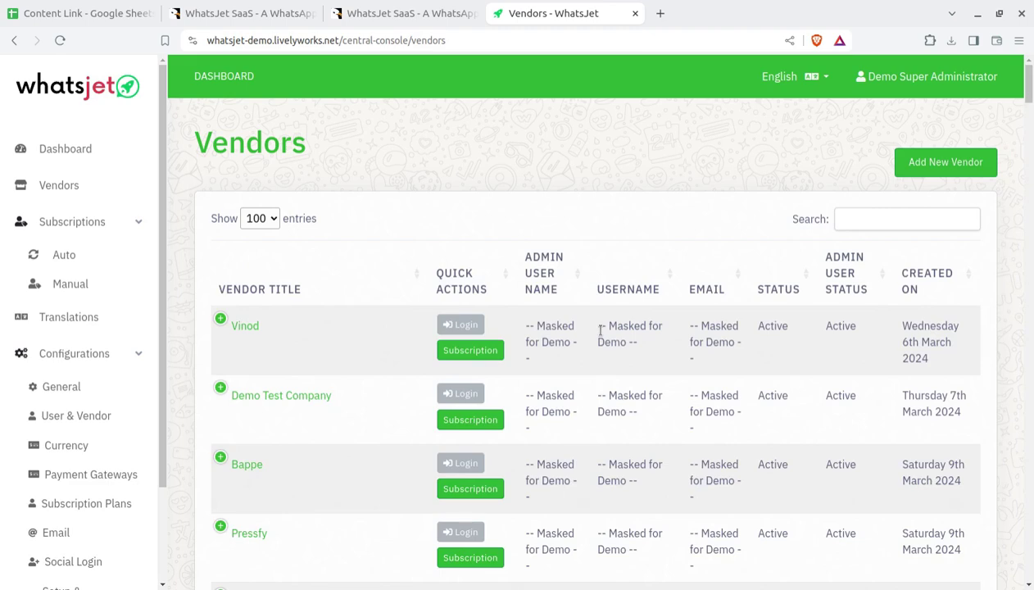
pyautogui.click(964, 164)
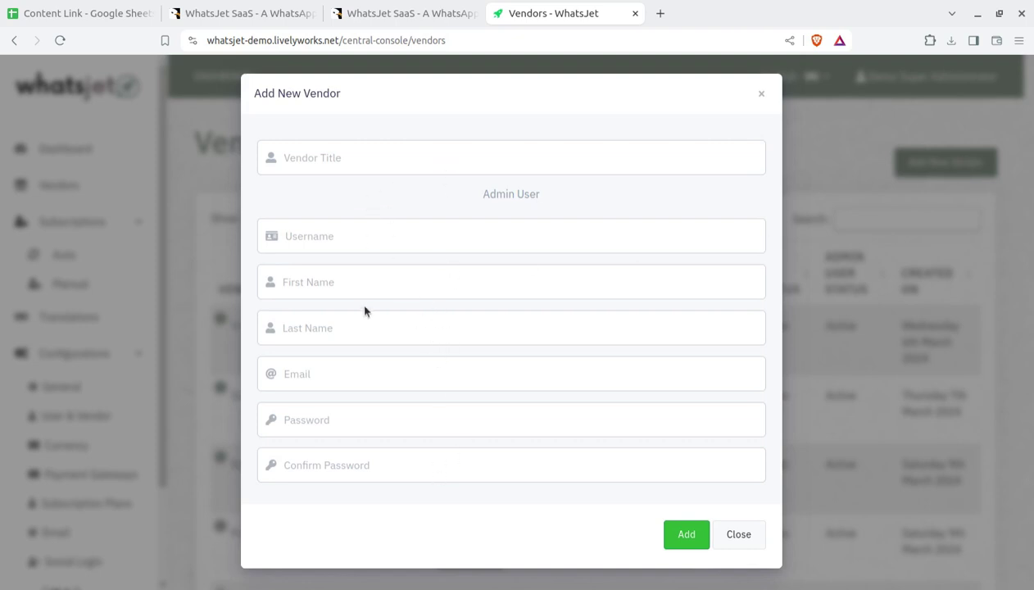
pyautogui.click(758, 93)
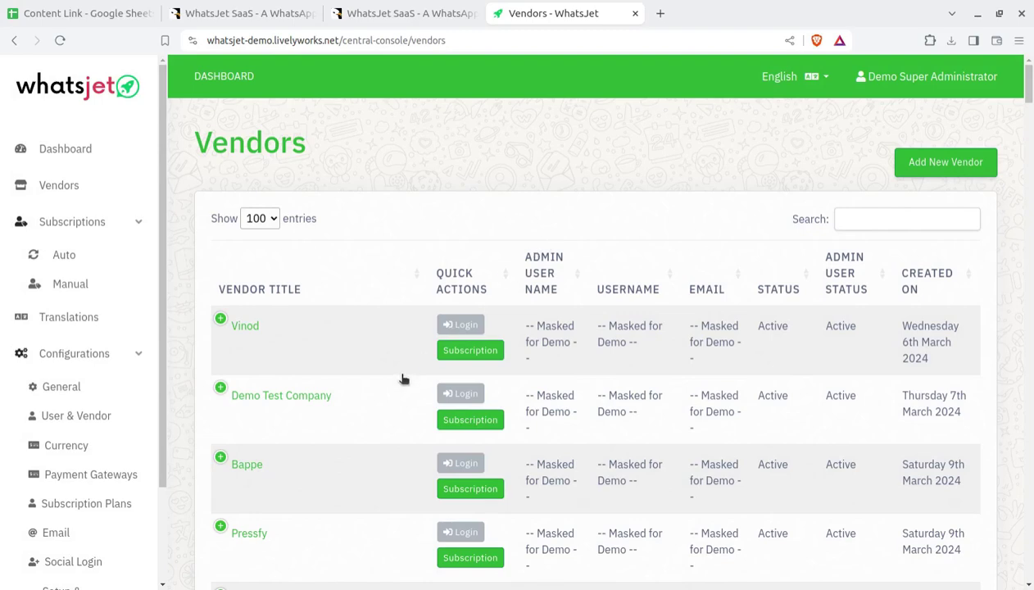
# - Look further through the vendor list and open the Auto subscriptions page to review its Stripe subscriptions
pyautogui.scroll(-1, 403, 378)
pyautogui.scroll(-6, 403, 378)
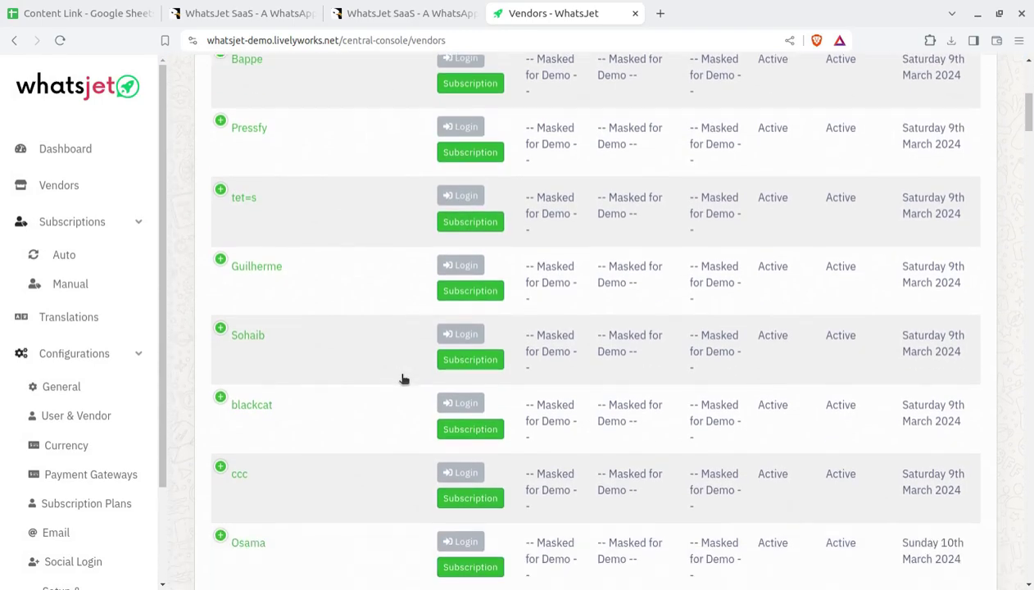
pyautogui.scroll(-1, 403, 377)
pyautogui.scroll(-3, 370, 395)
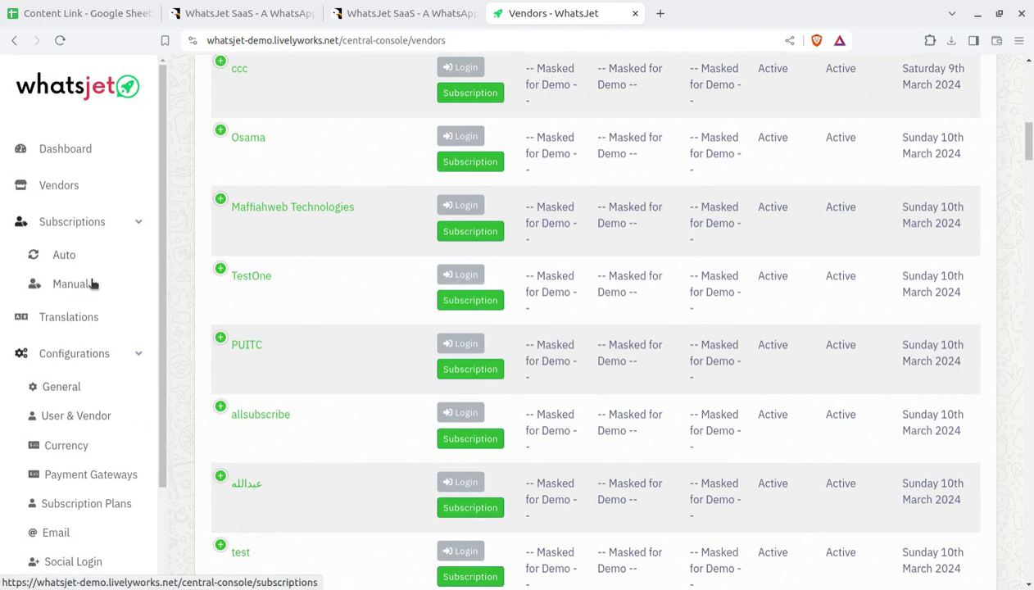
pyautogui.scroll(1, 96, 280)
pyautogui.click(92, 223)
pyautogui.click(92, 224)
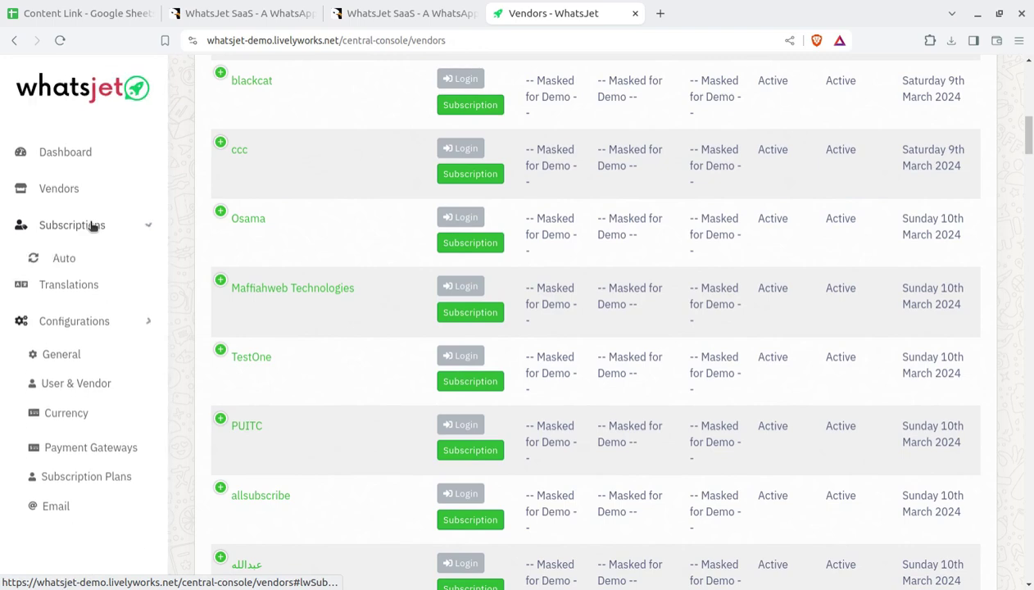
pyautogui.click(63, 266)
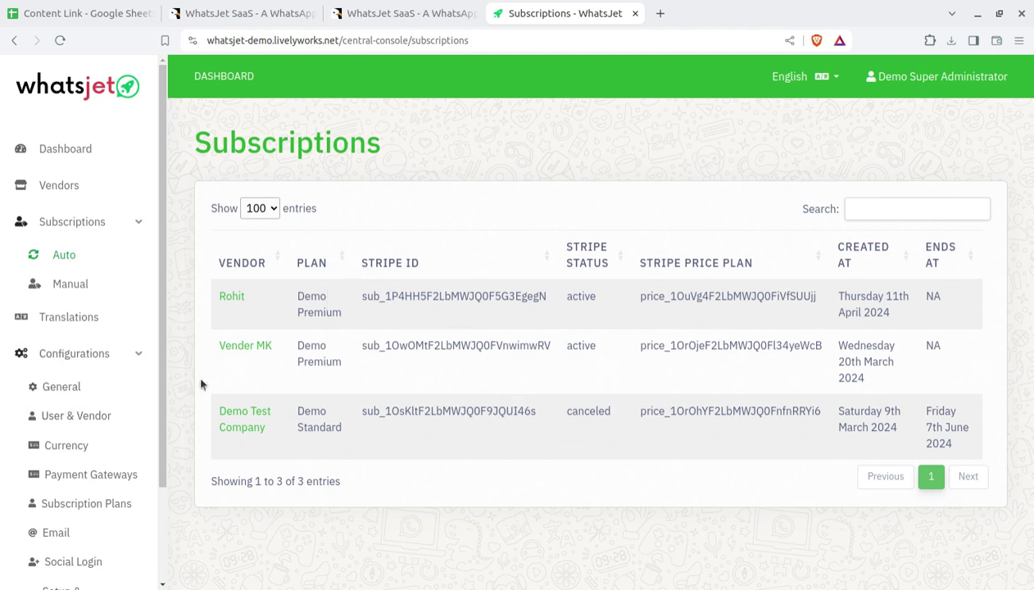
# - Open the Manual Subscriptions list and view the blesswebsolution entry's Update Subscription form, closing it without changes
pyautogui.click(82, 286)
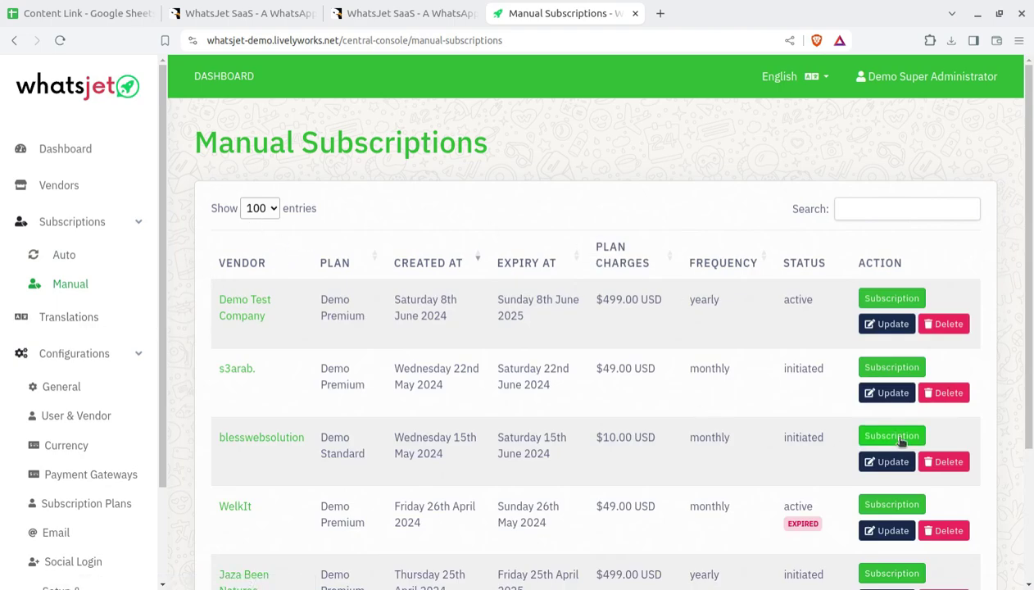
pyautogui.click(885, 461)
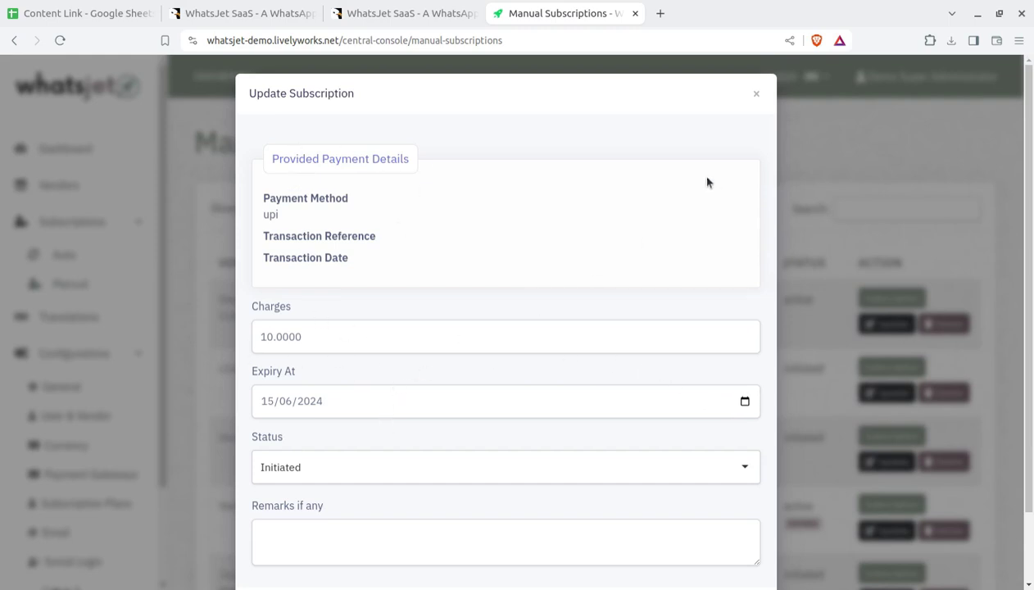
pyautogui.click(755, 95)
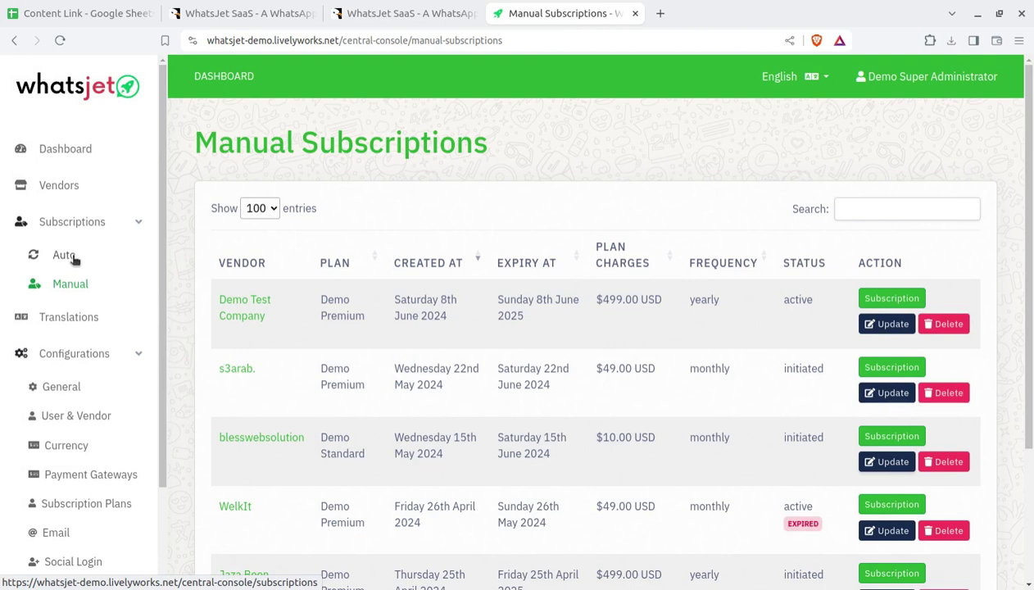
# - Open the Translations page and review the form for adding a language and the list of translation languages
pyautogui.click(70, 321)
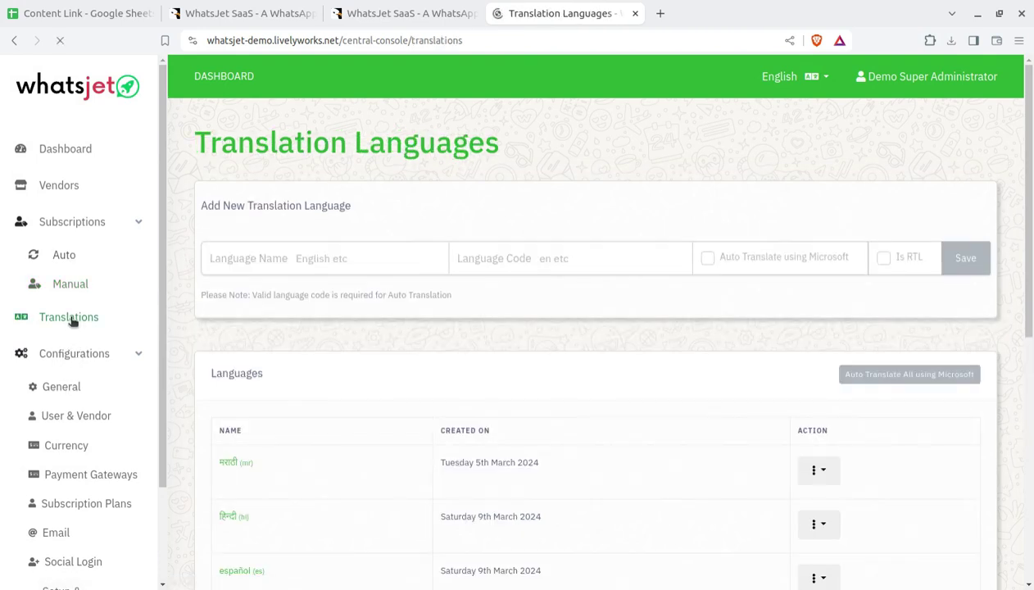
pyautogui.scroll(-6, 432, 452)
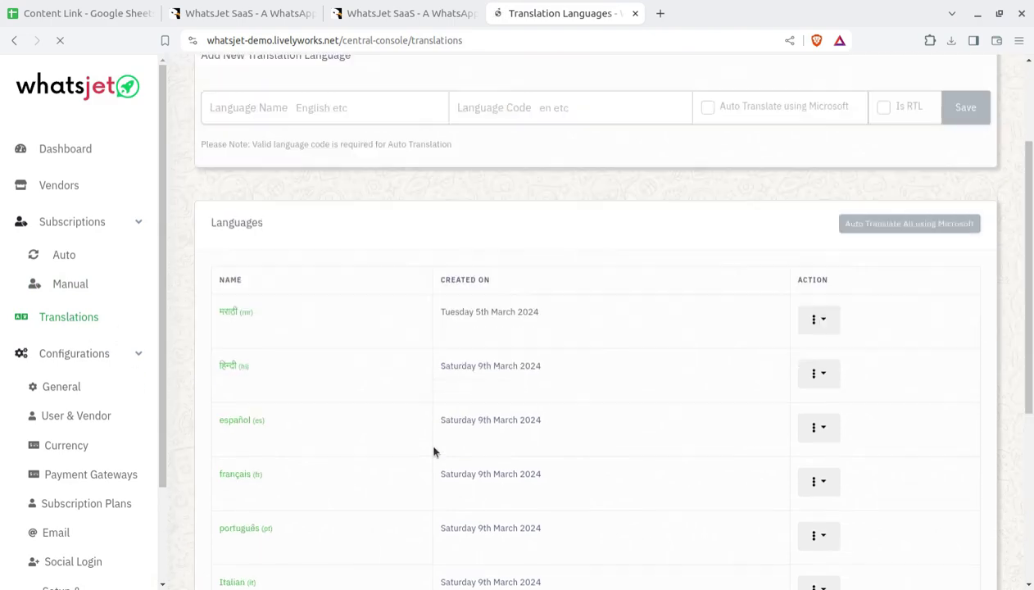
pyautogui.scroll(4, 320, 575)
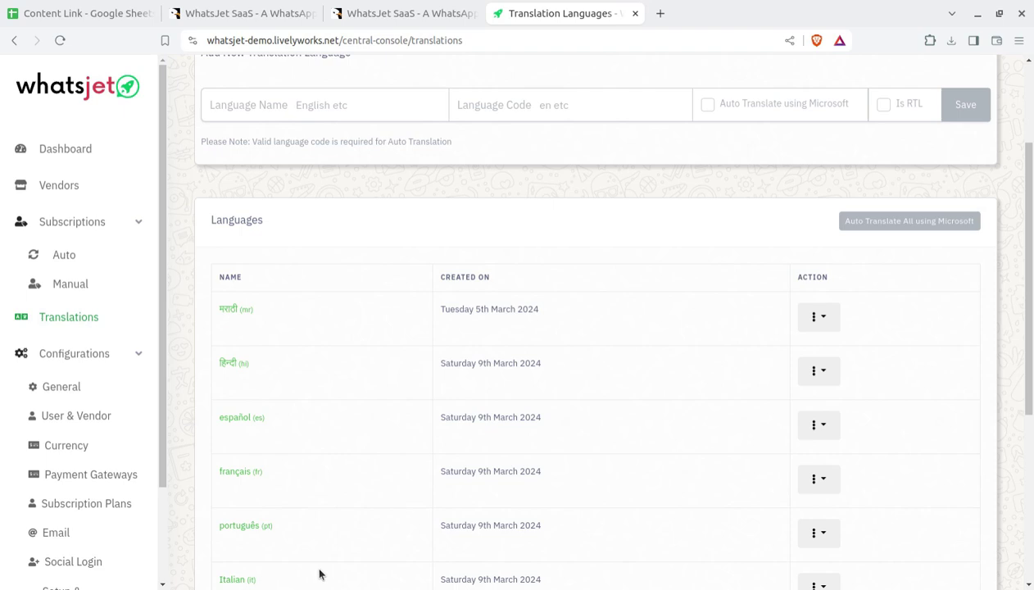
pyautogui.scroll(2, 319, 576)
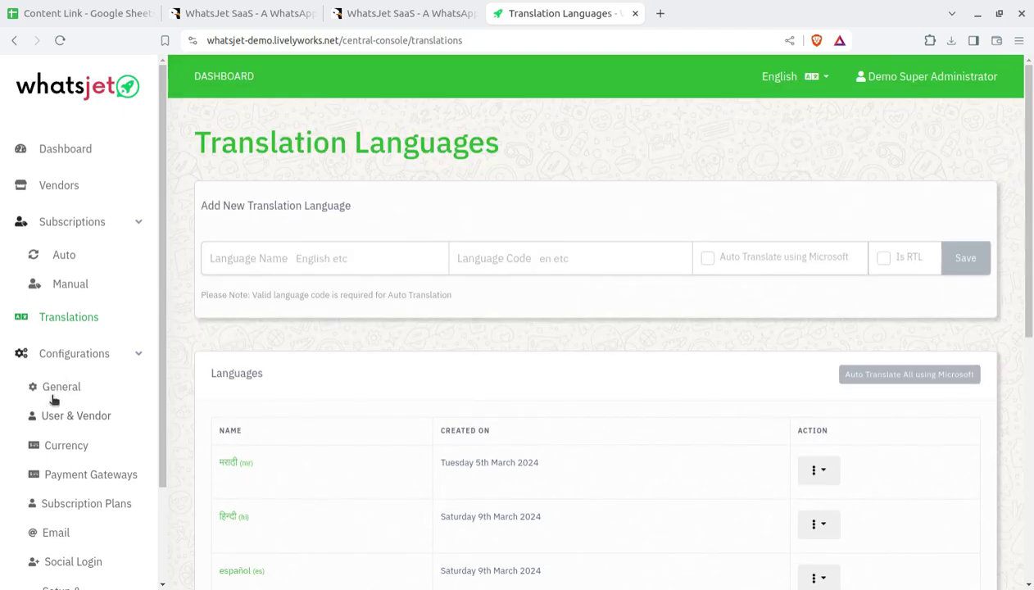
pyautogui.click(71, 358)
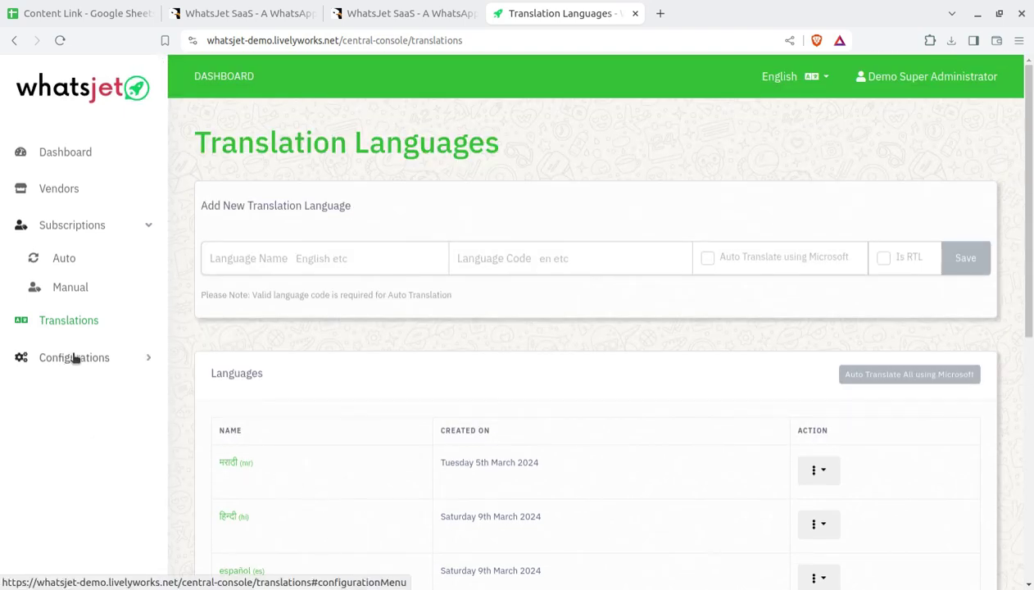
pyautogui.click(72, 358)
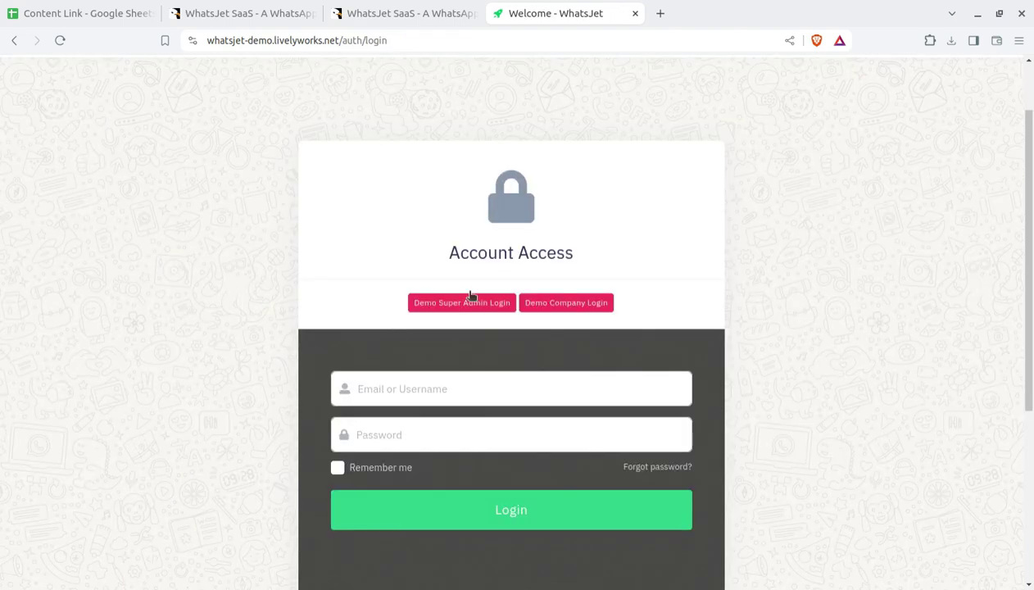
# - Log in to the demo company account and review its dashboard totals and the Quick Start setup steps
pyautogui.scroll(2, 508, 290)
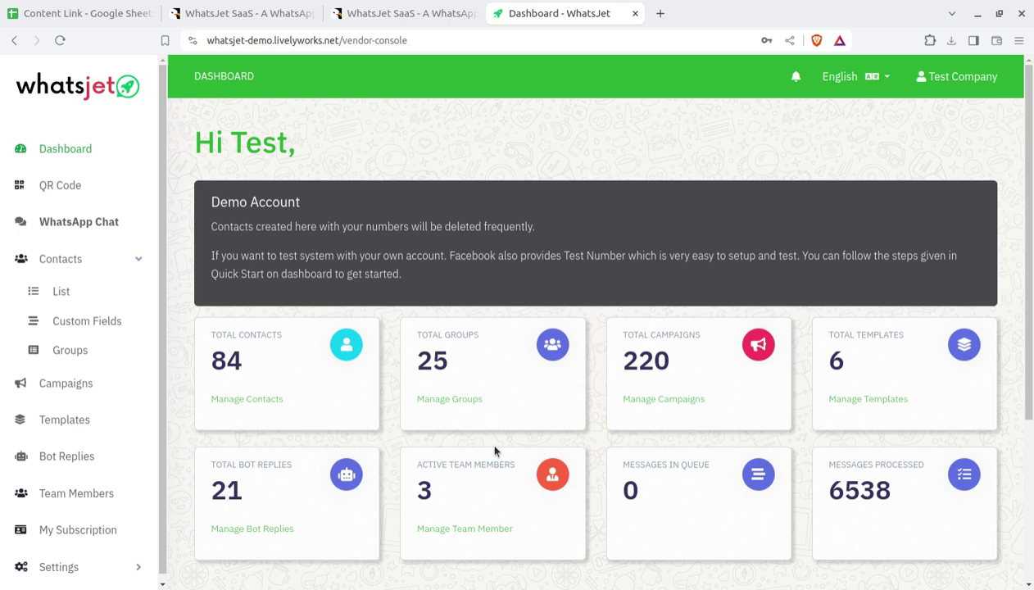
pyautogui.scroll(-3, 345, 391)
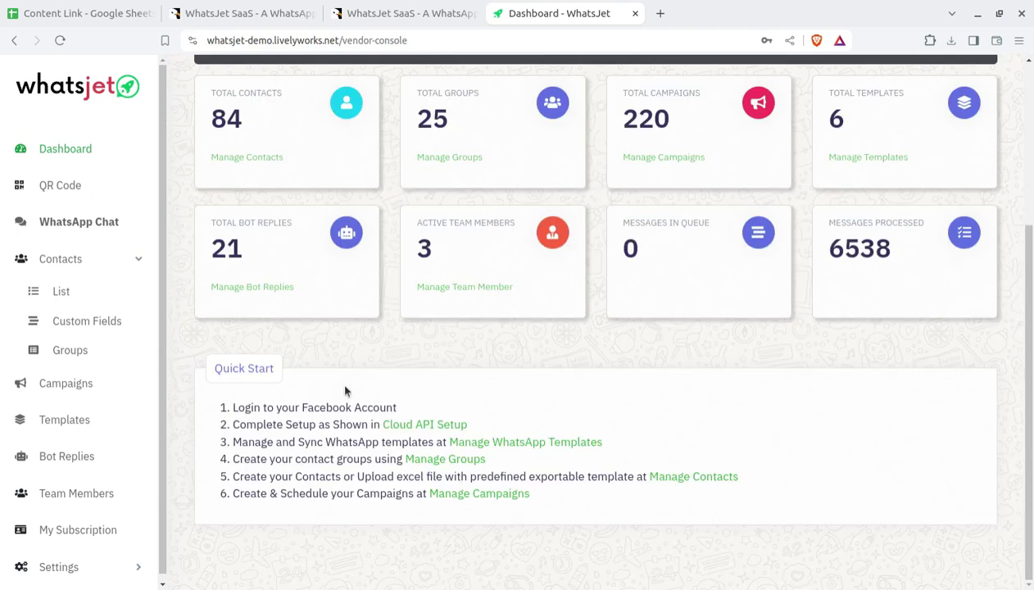
pyautogui.moveTo(232, 407); pyautogui.dragTo(485, 539)
pyautogui.click(596, 378)
pyautogui.scroll(3, 596, 377)
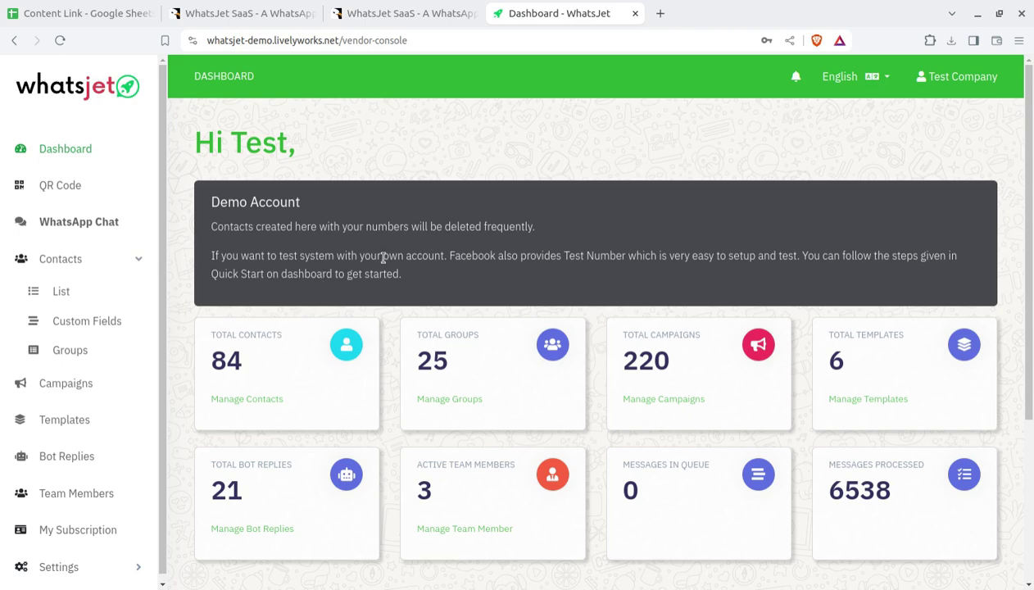
# - Open the vendor's QR Code for starting a chat and examine its QR image URL and WhatsApp URL
pyautogui.click(84, 187)
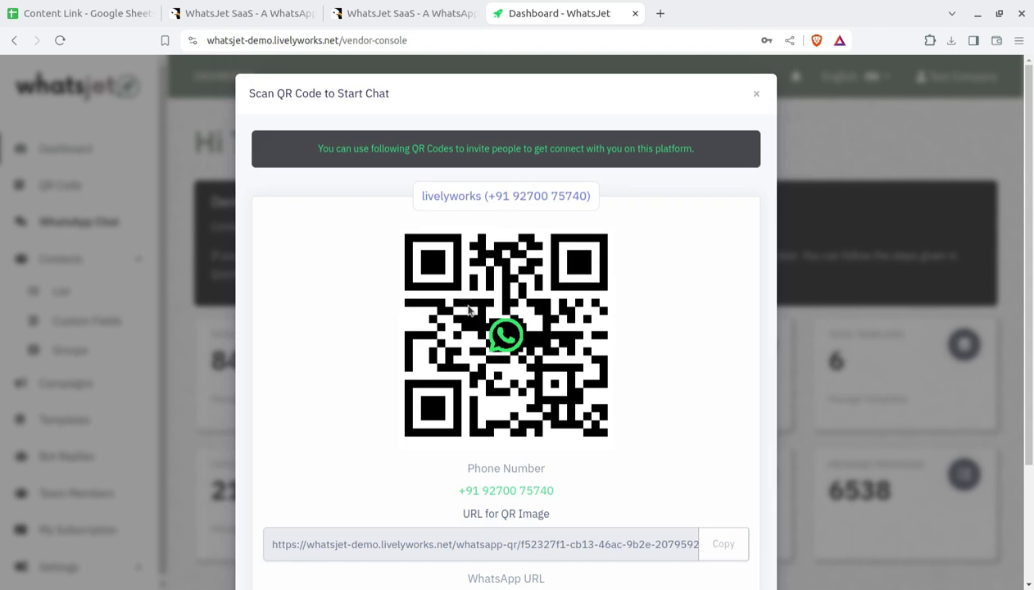
pyautogui.scroll(-3, 424, 399)
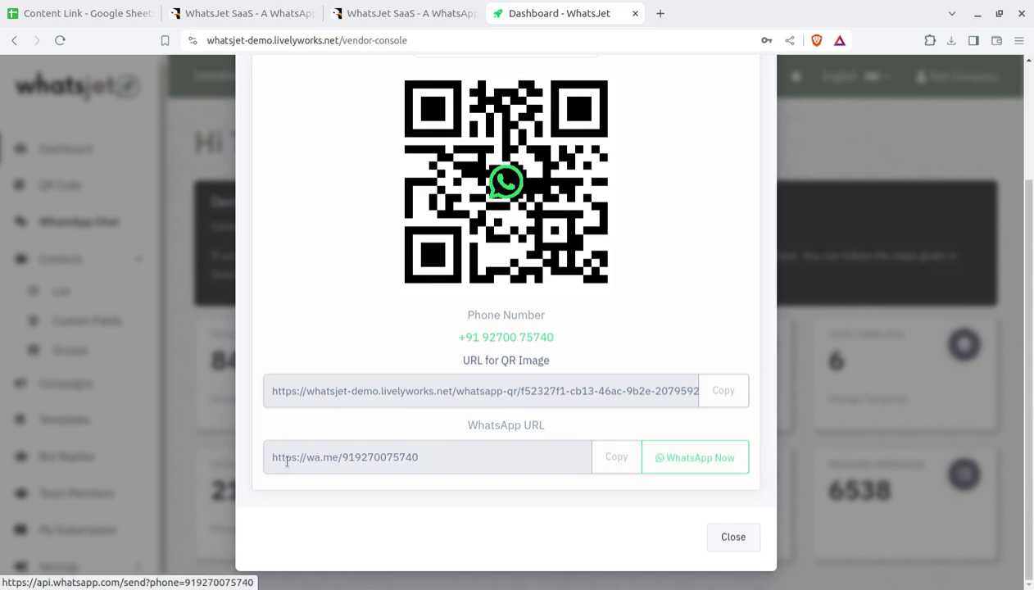
pyautogui.moveTo(418, 456); pyautogui.dragTo(263, 454)
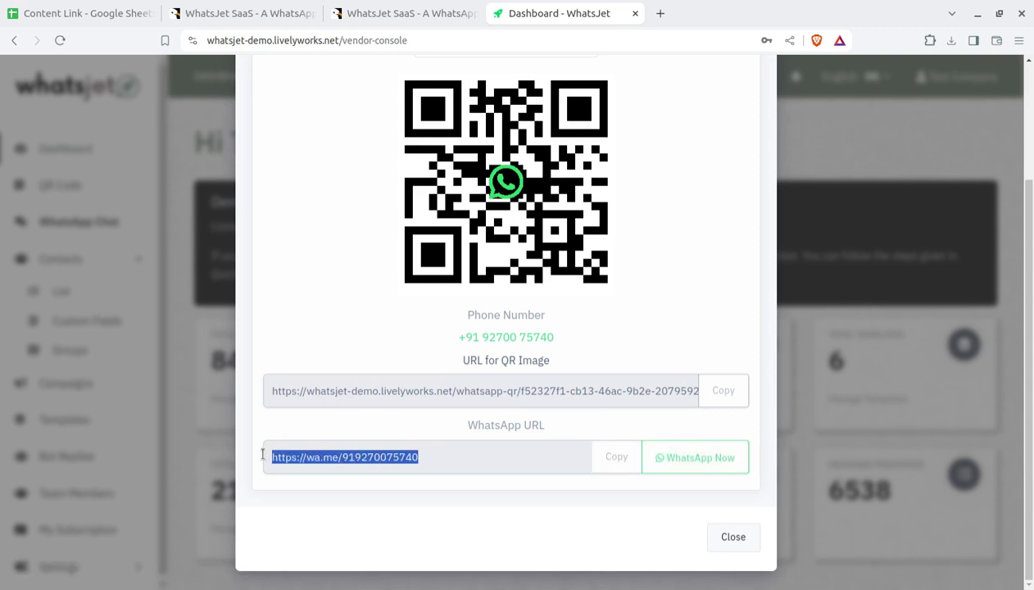
pyautogui.click(363, 482)
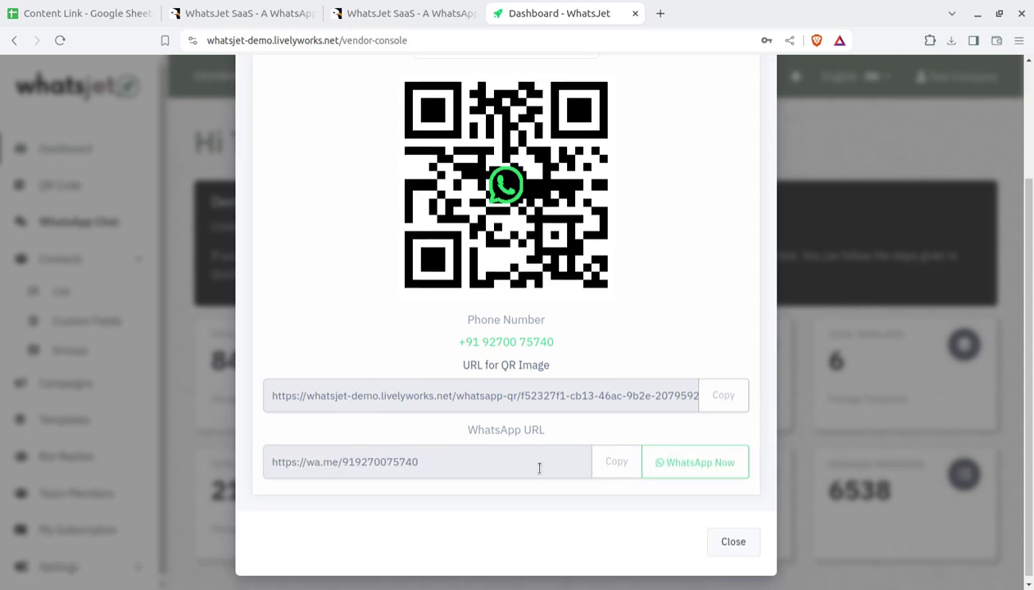
pyautogui.scroll(2, 538, 469)
pyautogui.scroll(-2, 527, 419)
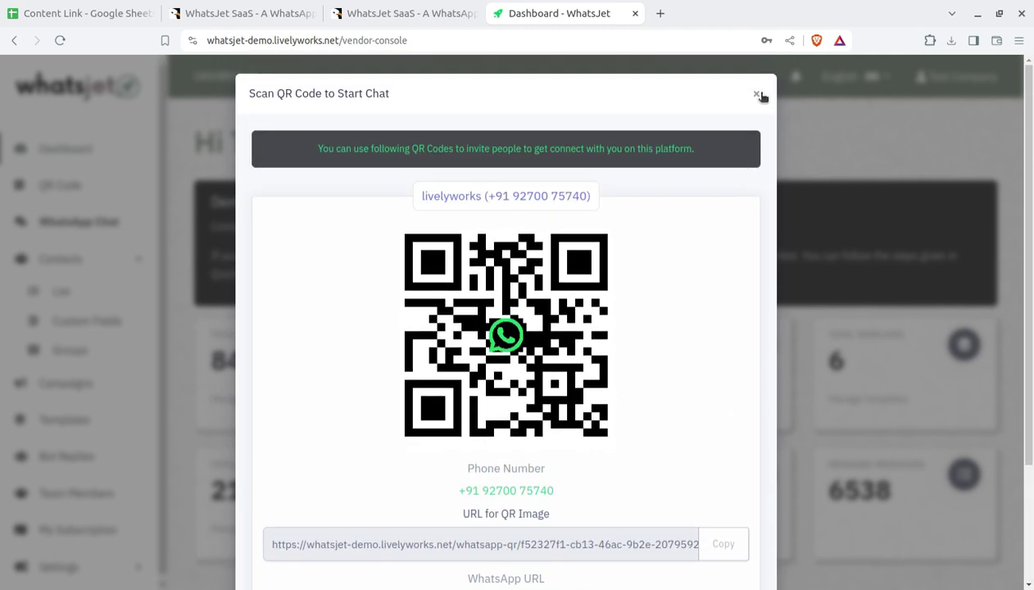
pyautogui.scroll(-3, 614, 381)
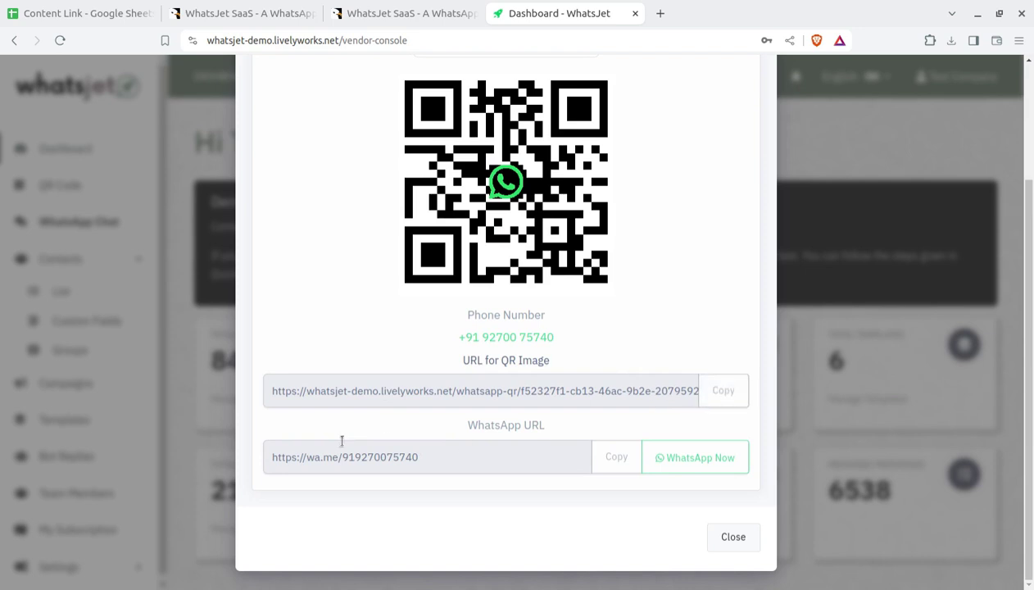
# - Close the QR code dialog and open WhatsApp Chat to look through its list of conversations
pyautogui.scroll(3, 449, 496)
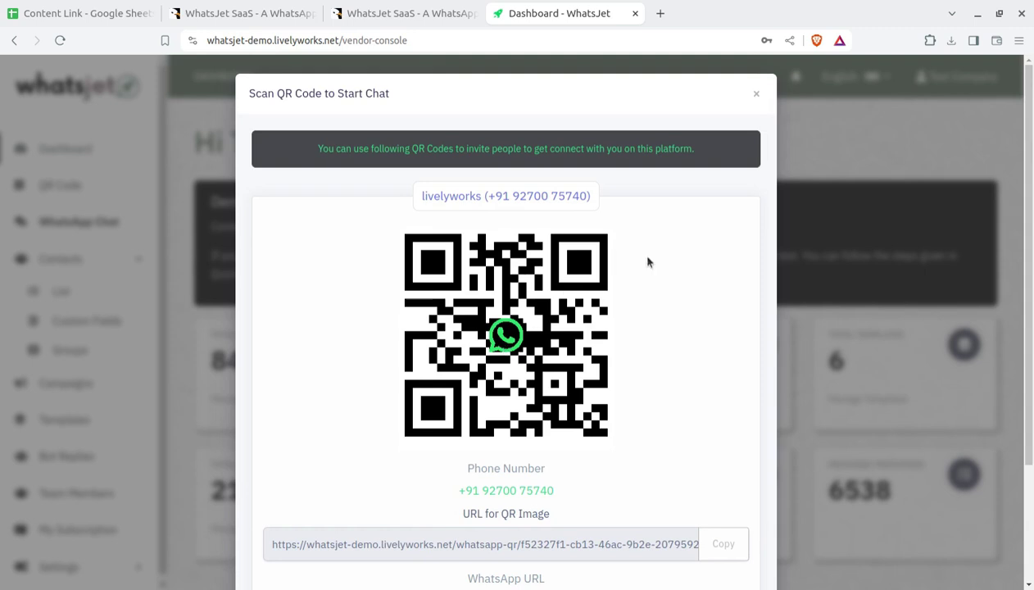
pyautogui.click(756, 96)
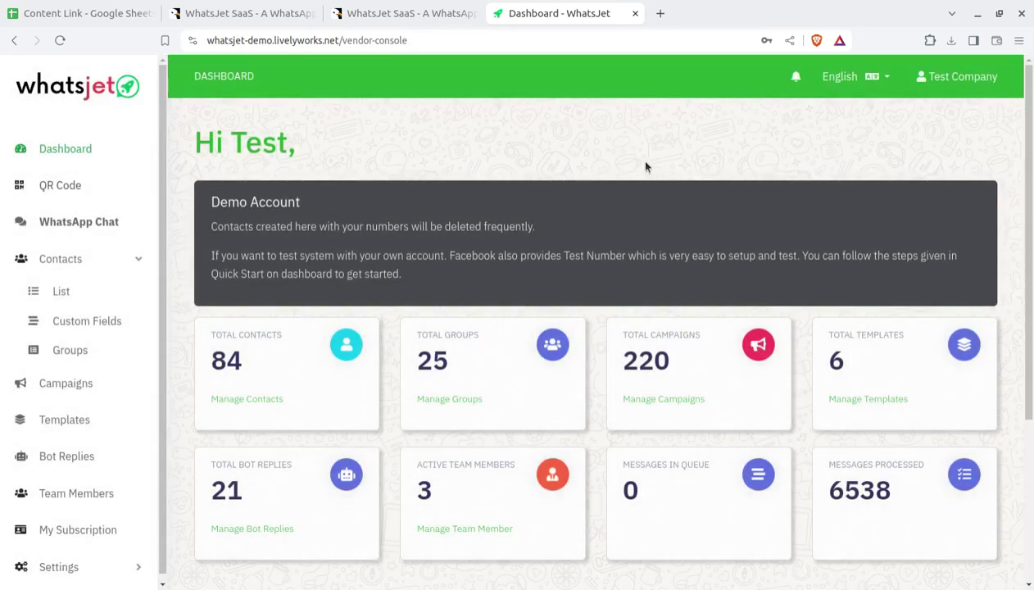
pyautogui.click(98, 222)
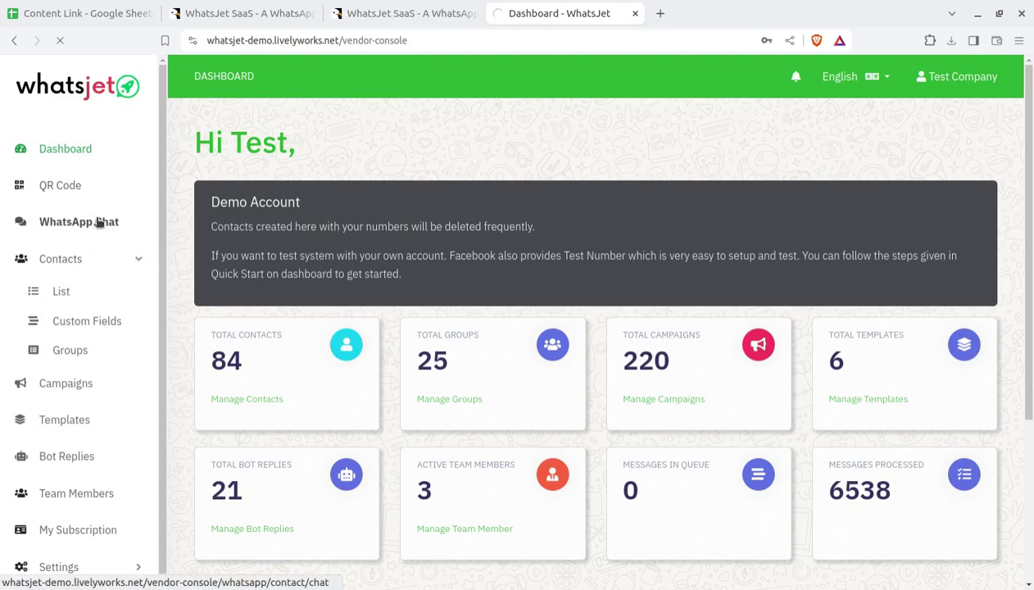
pyautogui.scroll(-3, 273, 240)
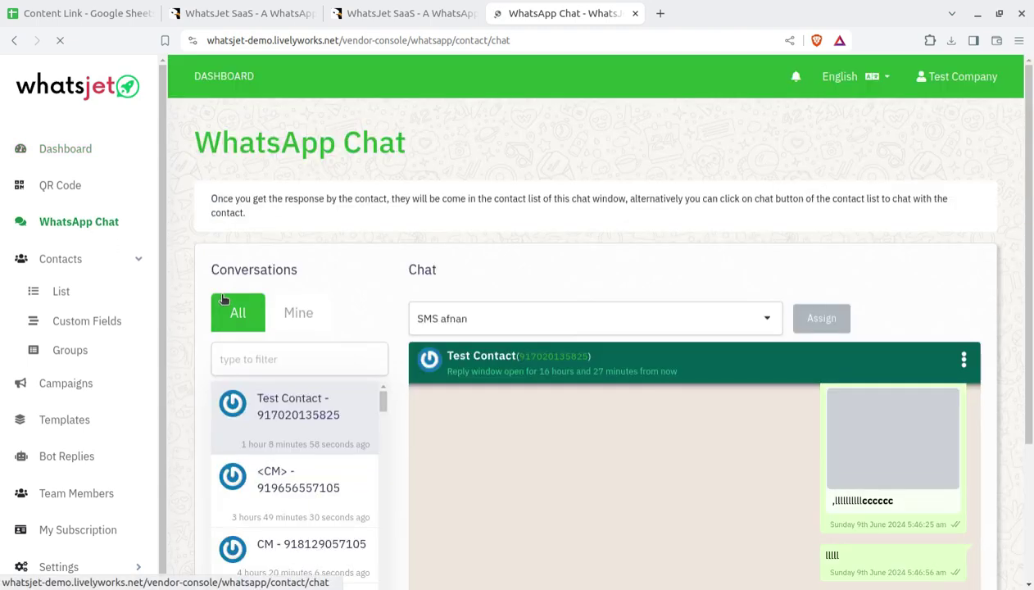
pyautogui.scroll(-2, 324, 393)
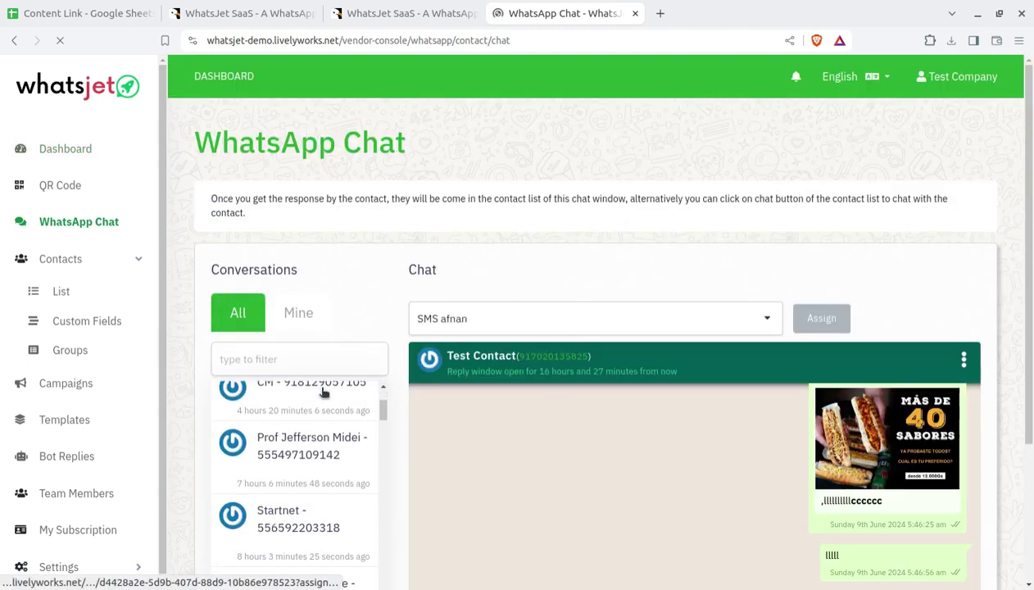
pyautogui.scroll(-2, 865, 300)
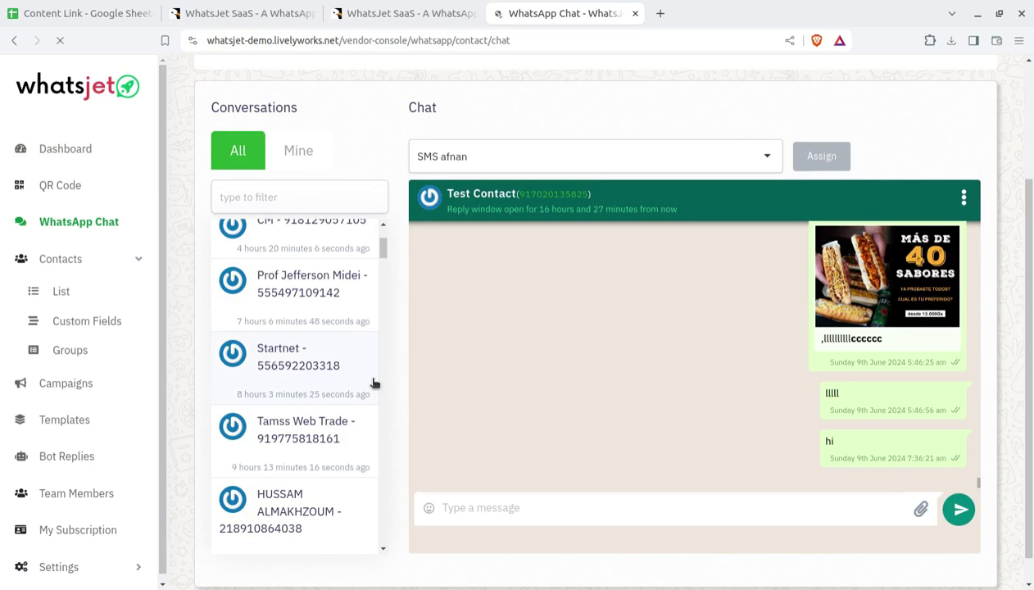
pyautogui.scroll(2, 351, 385)
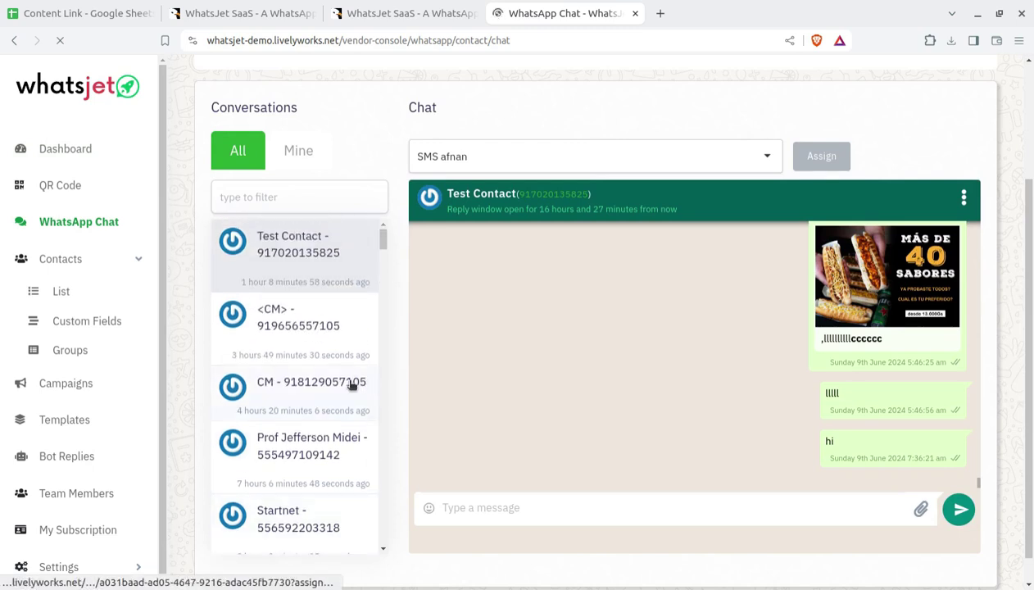
# - View the chats of the second and third listed contacts, and check the Mine conversations before returning to All
pyautogui.click(308, 329)
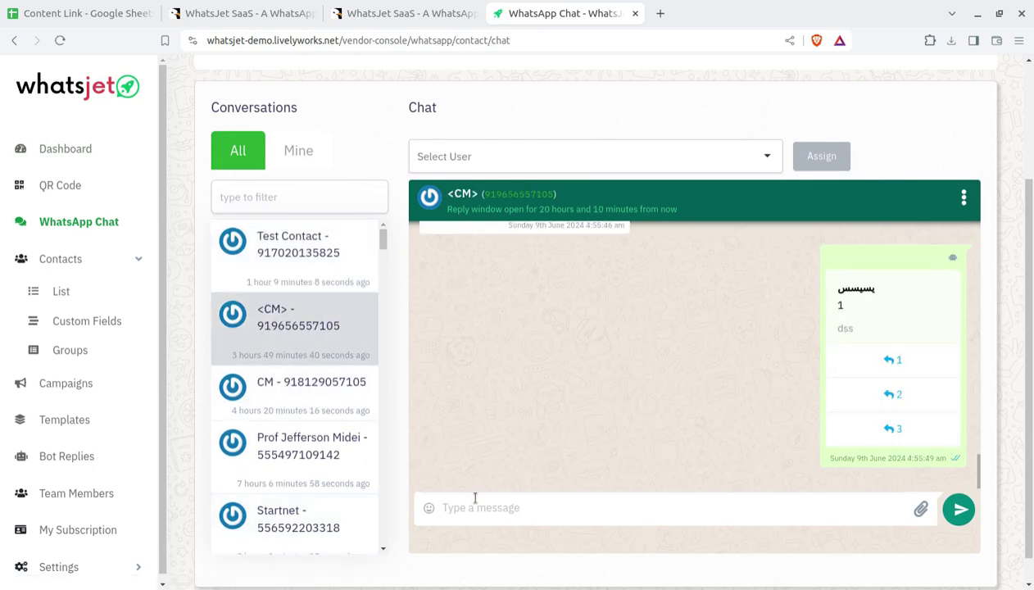
pyautogui.click(294, 394)
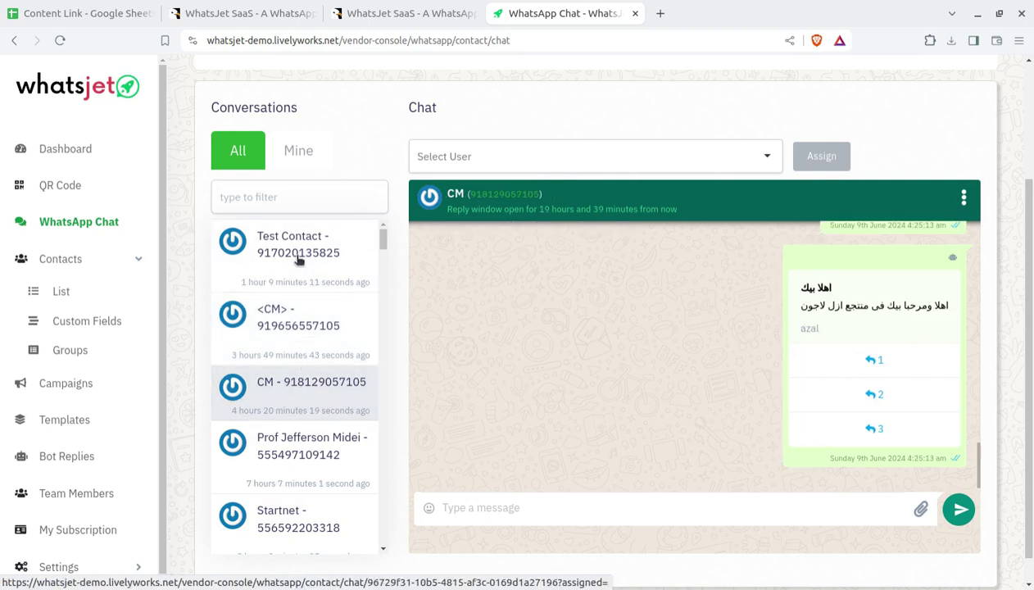
pyautogui.click(298, 293)
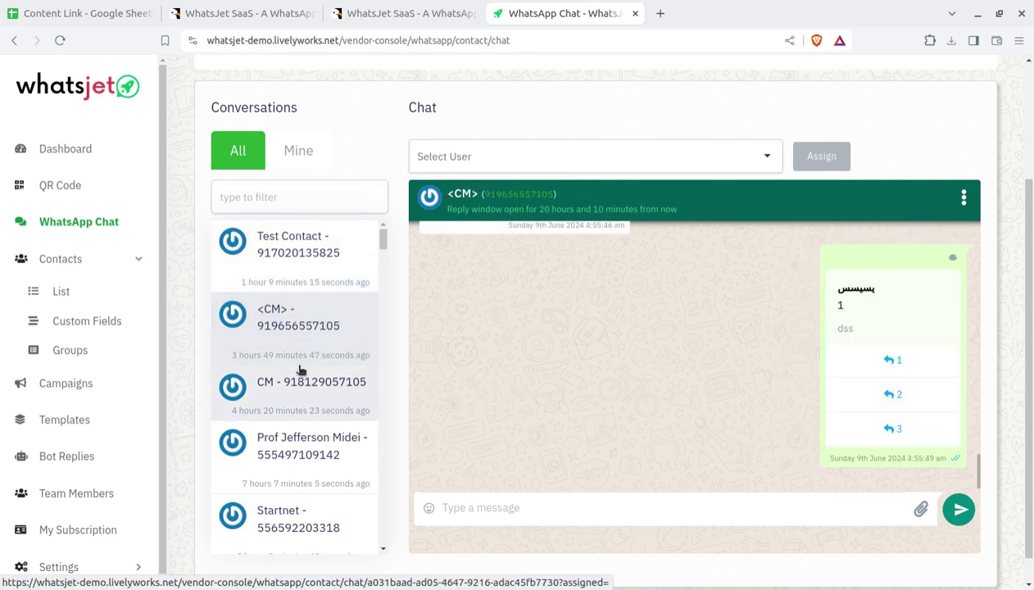
pyautogui.click(302, 394)
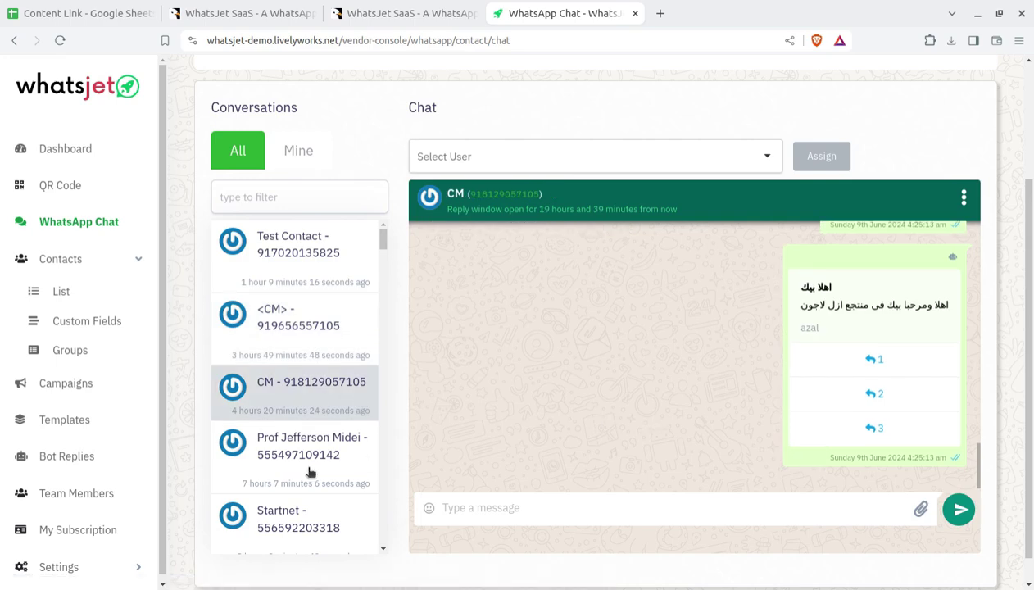
pyautogui.scroll(-10, 312, 434)
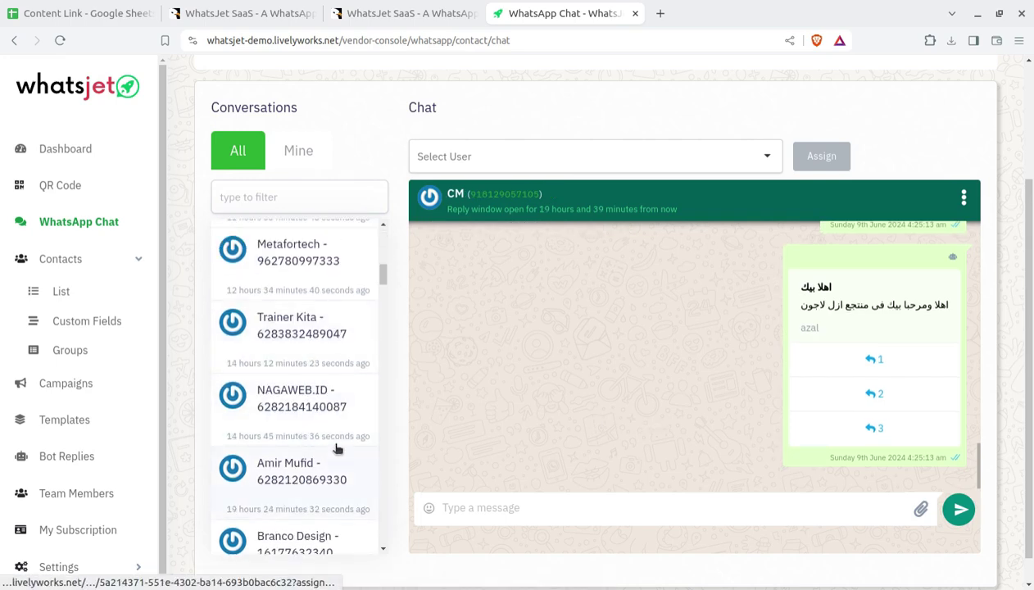
pyautogui.click(295, 156)
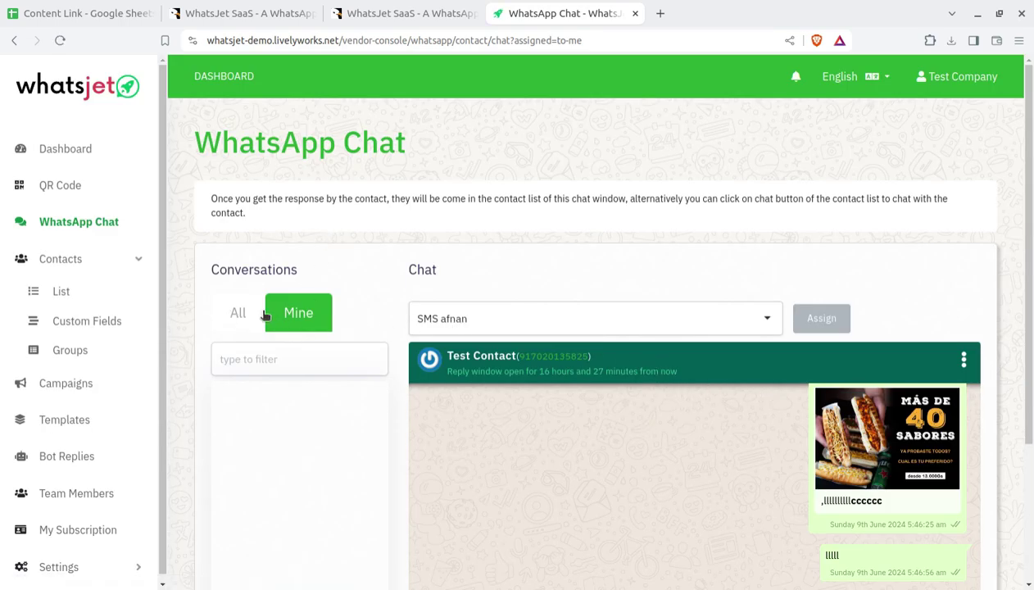
pyautogui.click(236, 324)
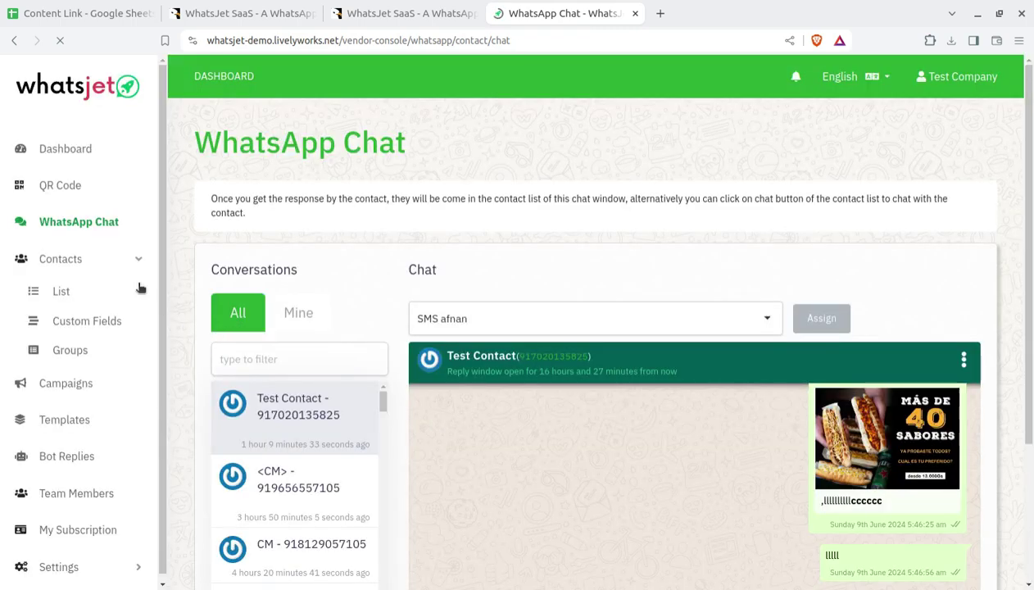
# - Open the Contacts list and review the Import Contacts conventions, closing the dialog without importing a file
pyautogui.click(103, 261)
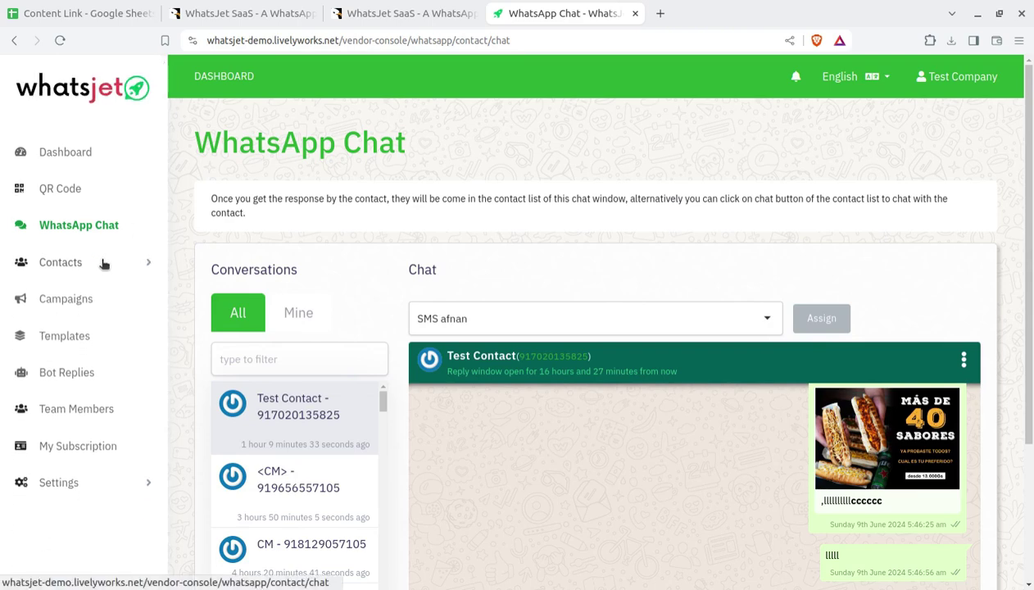
pyautogui.click(102, 262)
pyautogui.click(61, 292)
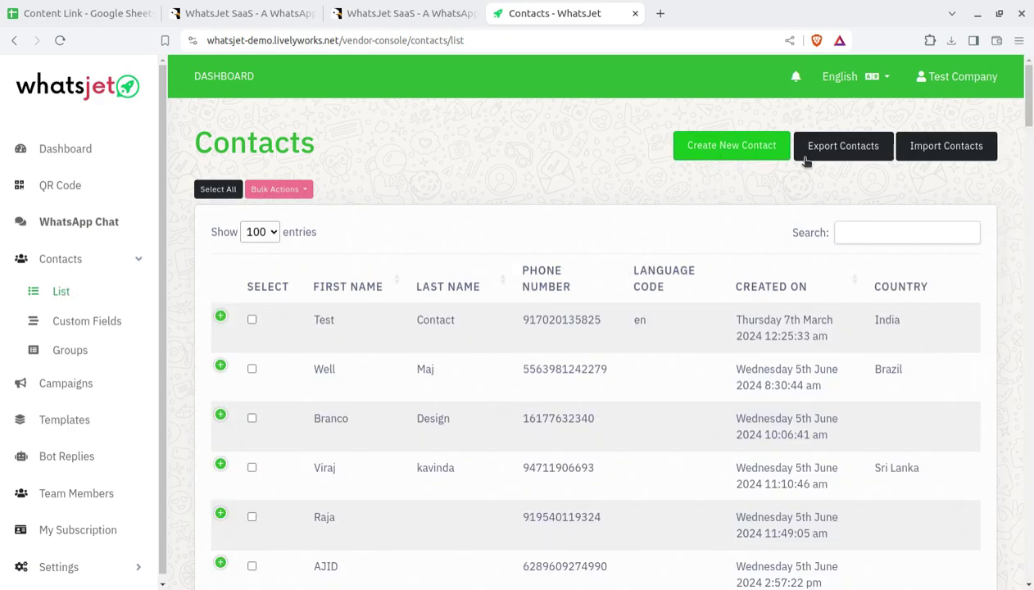
pyautogui.click(947, 148)
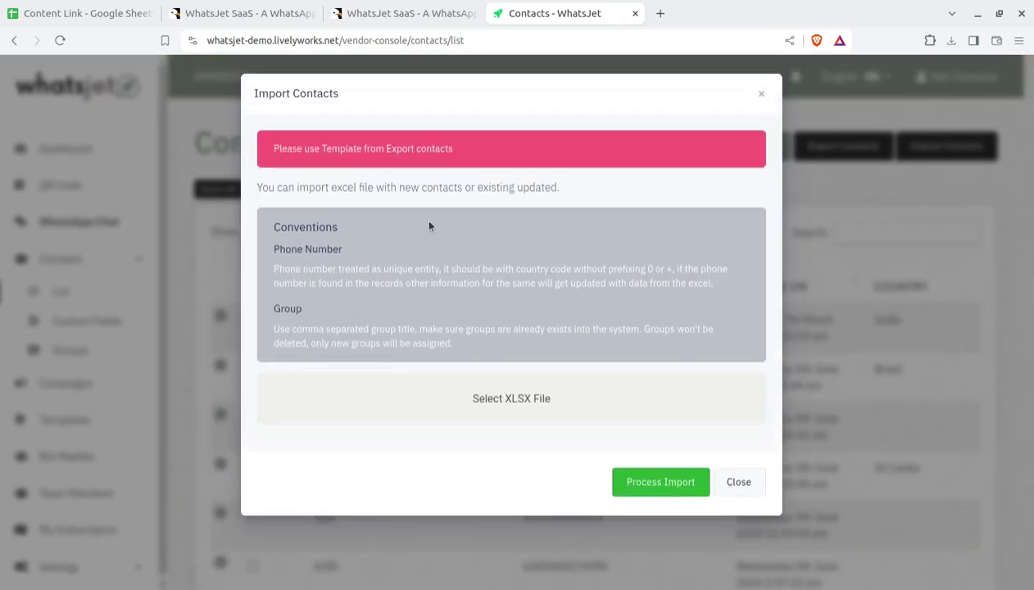
pyautogui.click(735, 480)
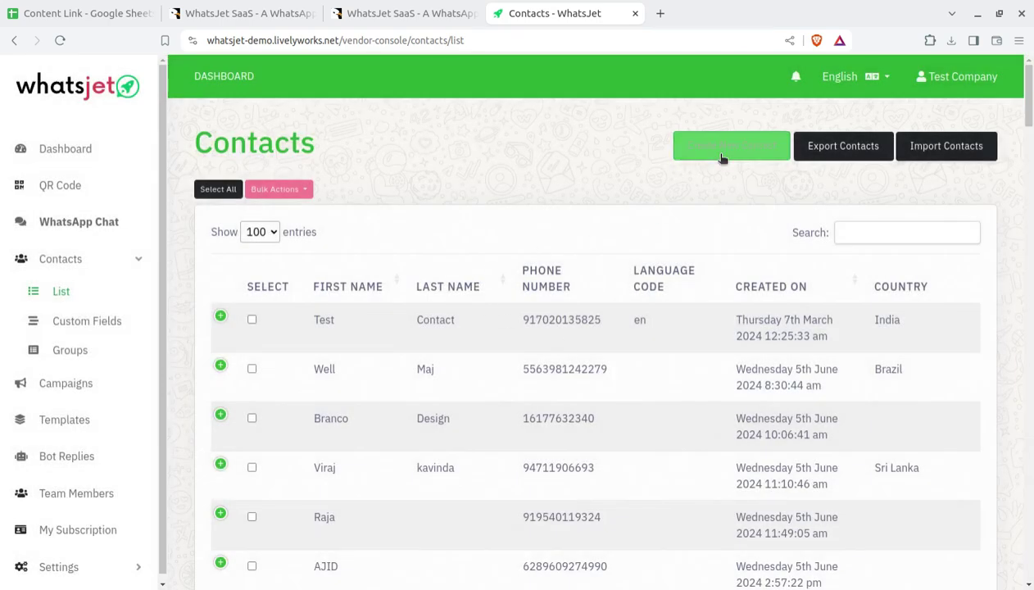
# - Review the fields of the Add New Contact form, including Other Information, and close it without creating a contact
pyautogui.click(722, 158)
pyautogui.scroll(-3, 364, 238)
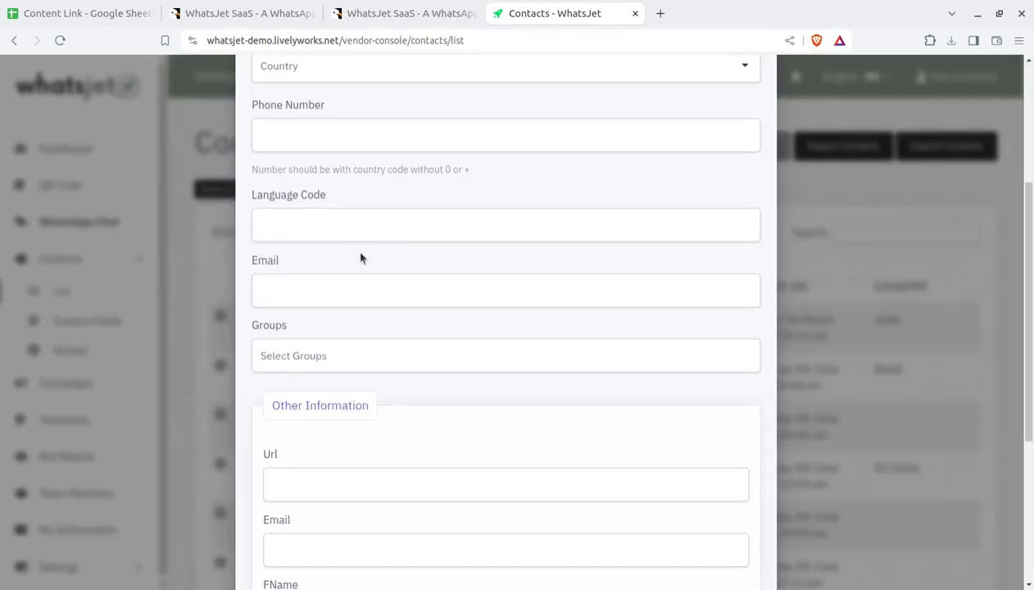
pyautogui.scroll(-5, 365, 279)
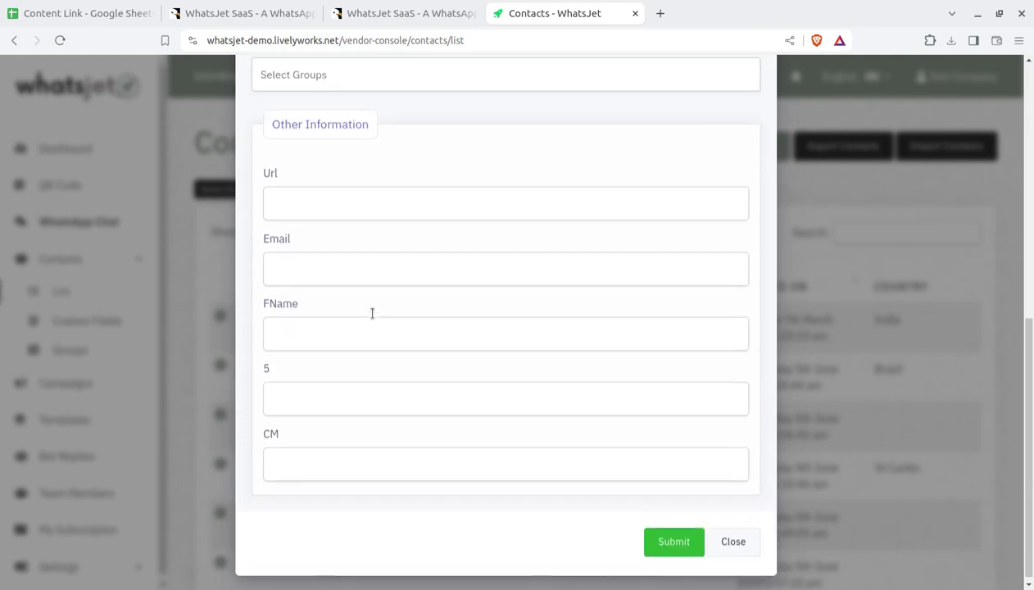
pyautogui.scroll(8, 372, 314)
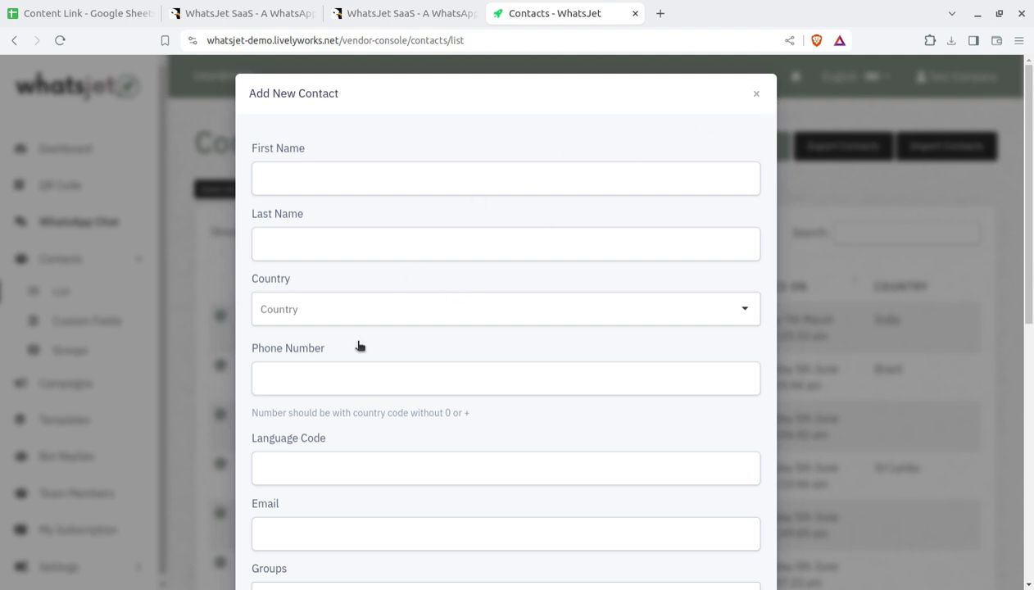
pyautogui.scroll(-3, 332, 344)
pyautogui.scroll(3, 314, 449)
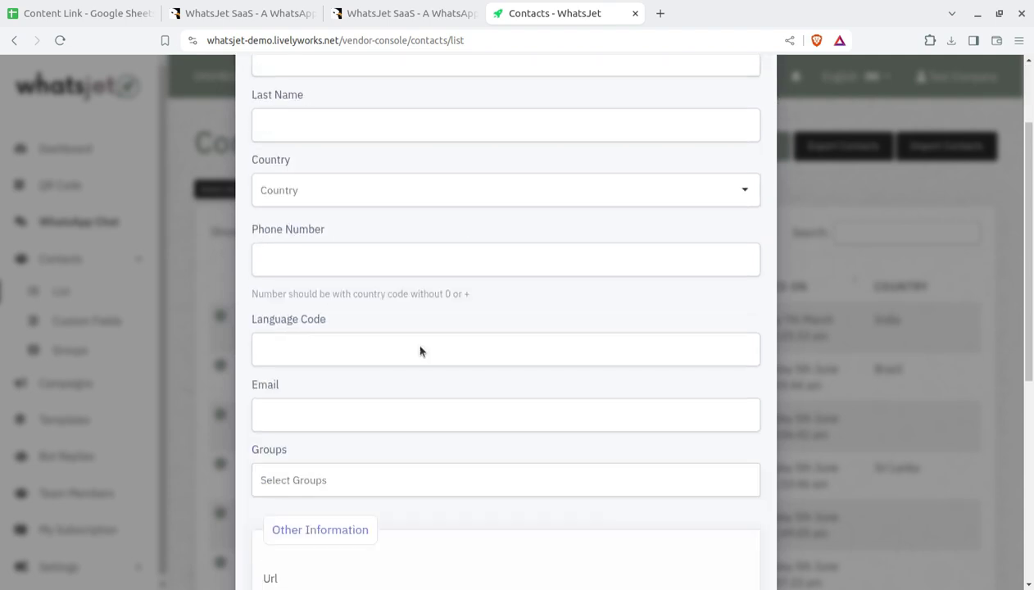
pyautogui.click(756, 97)
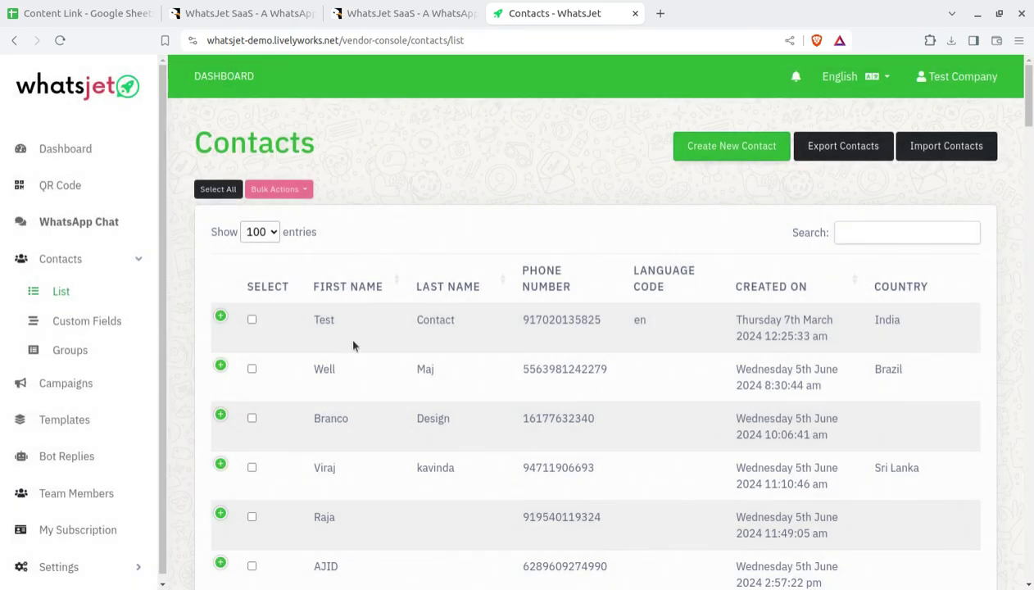
# - Preview the hello_world template message for the contact created on 5th June 2024 at 5:59:41 pm, without sending it
pyautogui.scroll(-4, 373, 321)
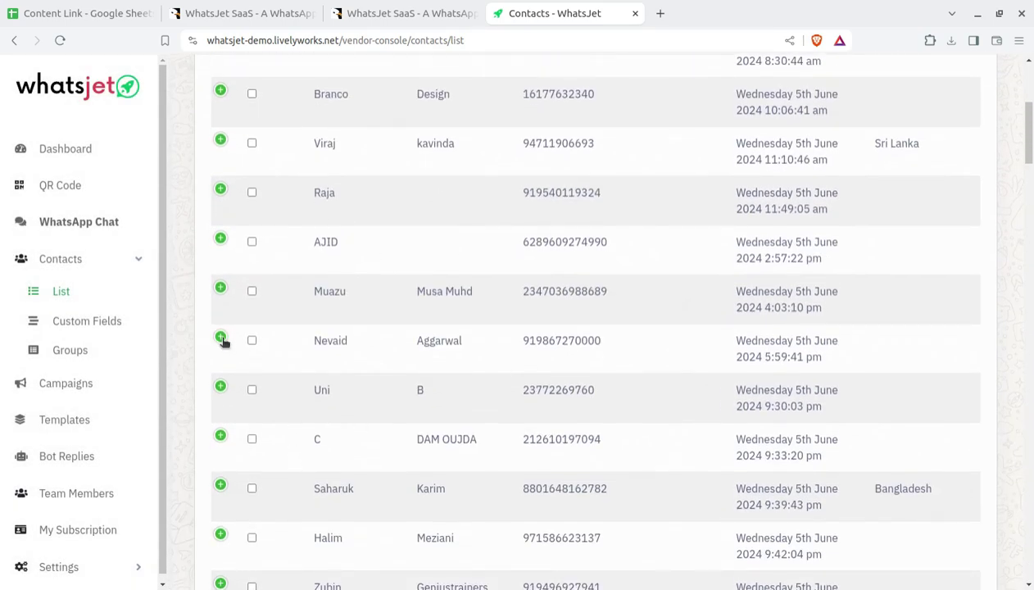
pyautogui.click(220, 337)
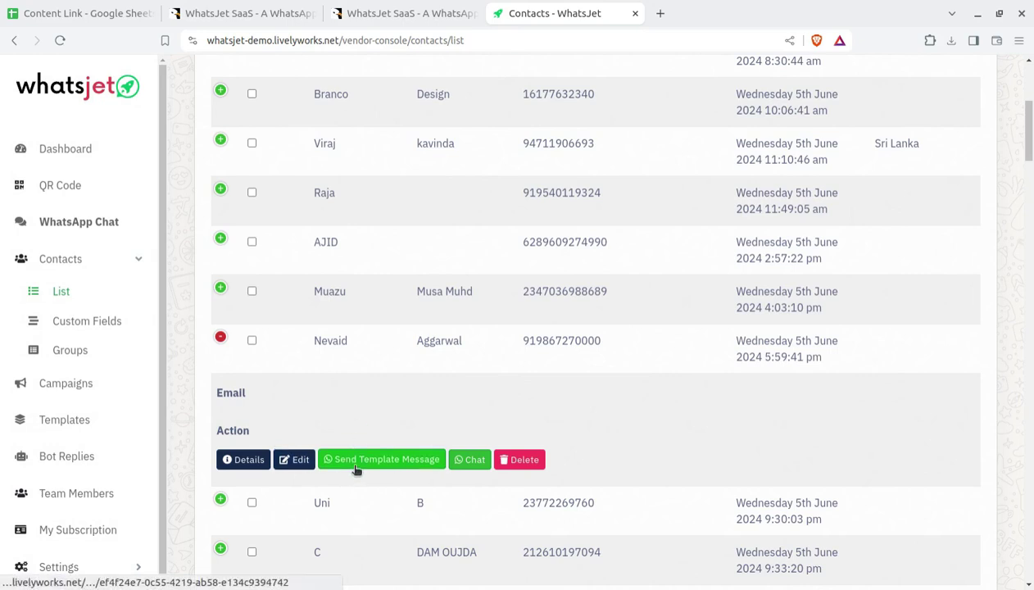
pyautogui.click(396, 463)
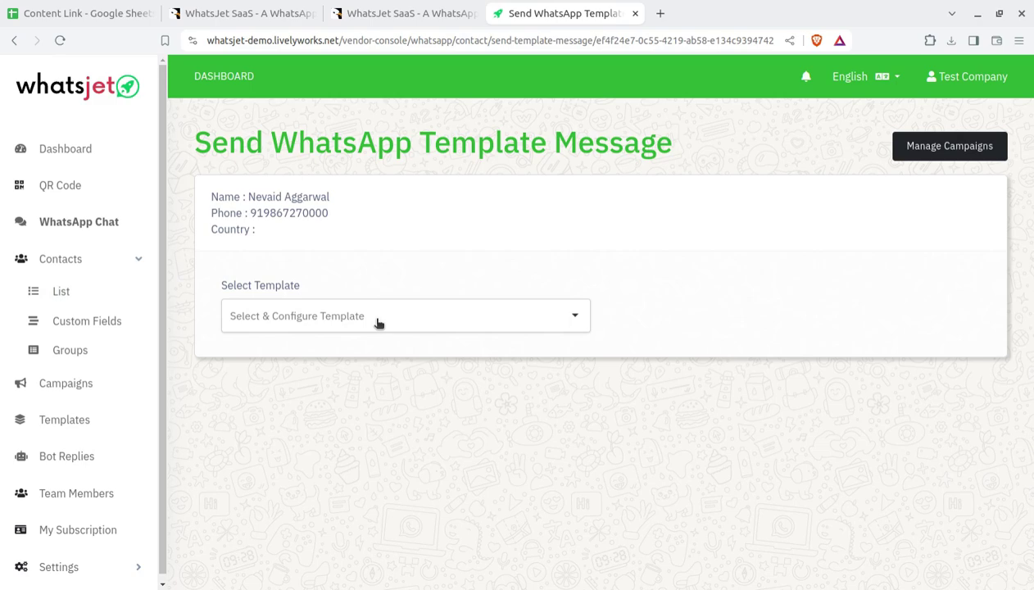
pyautogui.click(378, 323)
pyautogui.click(332, 368)
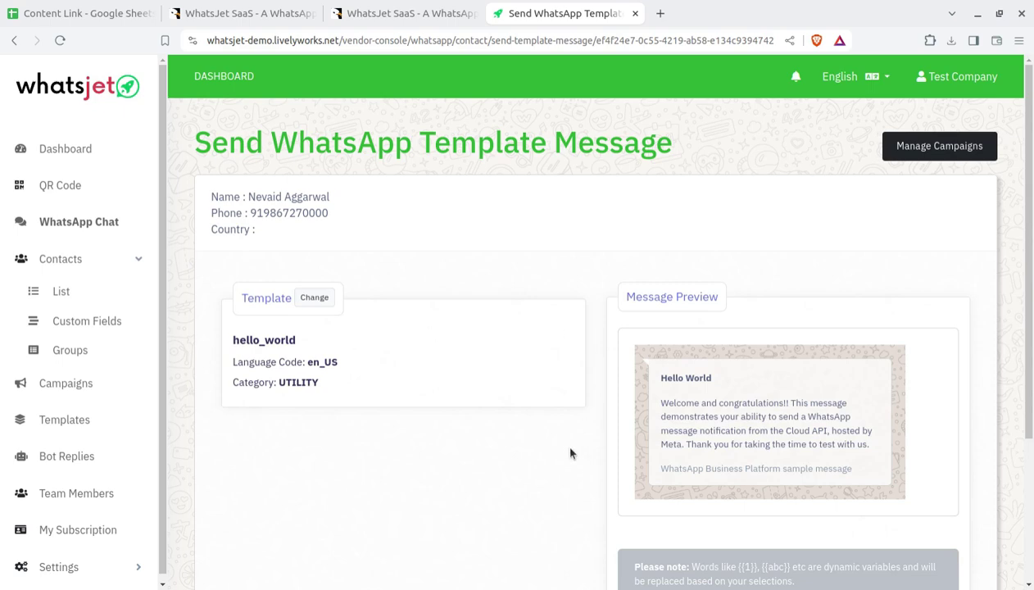
pyautogui.scroll(-3, 571, 454)
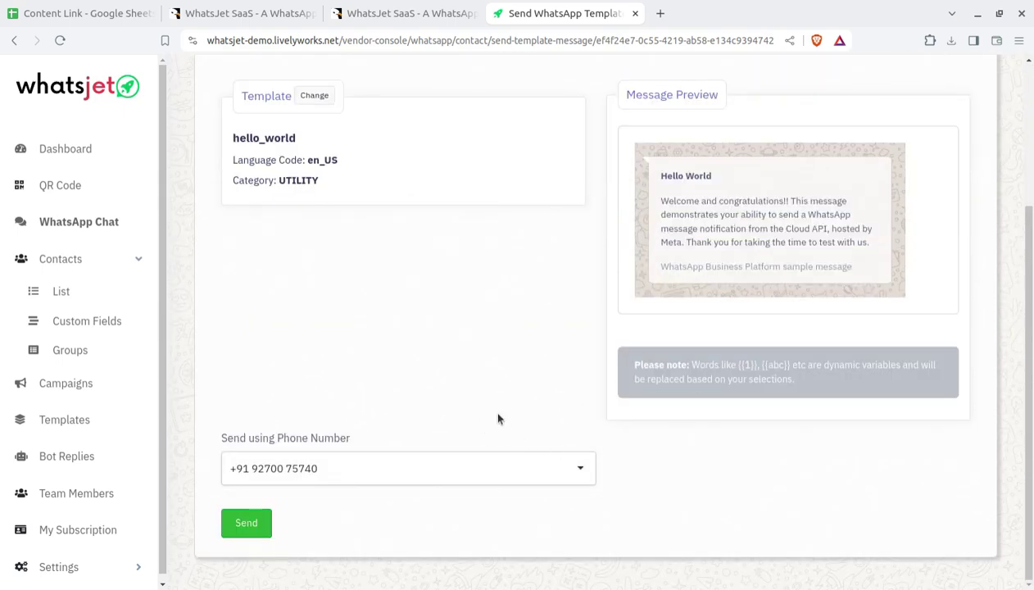
pyautogui.scroll(3, 497, 419)
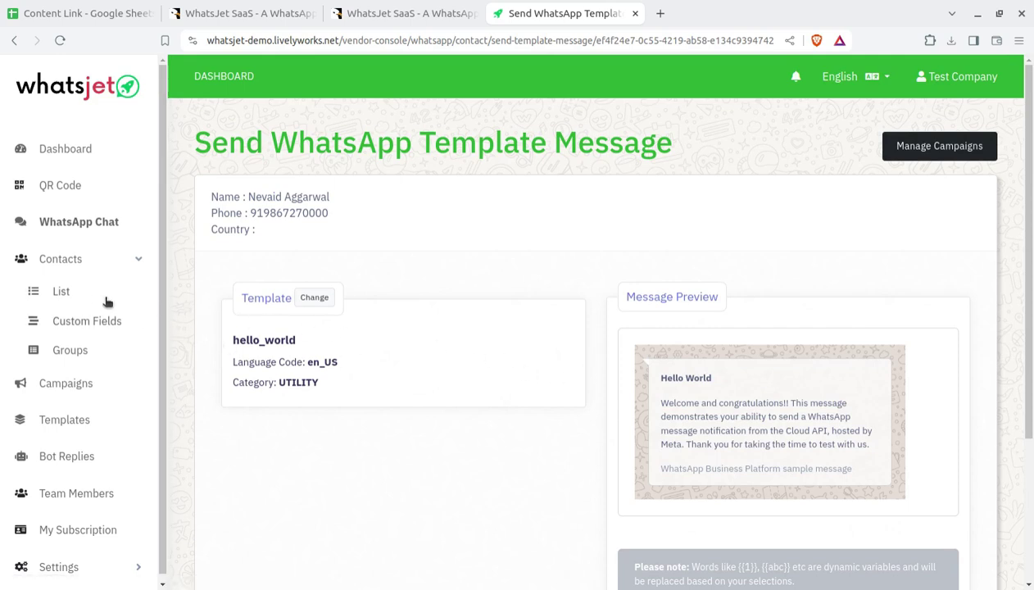
# - Return to the Contacts list to show Test Contact's available actions, and view the Contact Custom Fields page
pyautogui.click(70, 299)
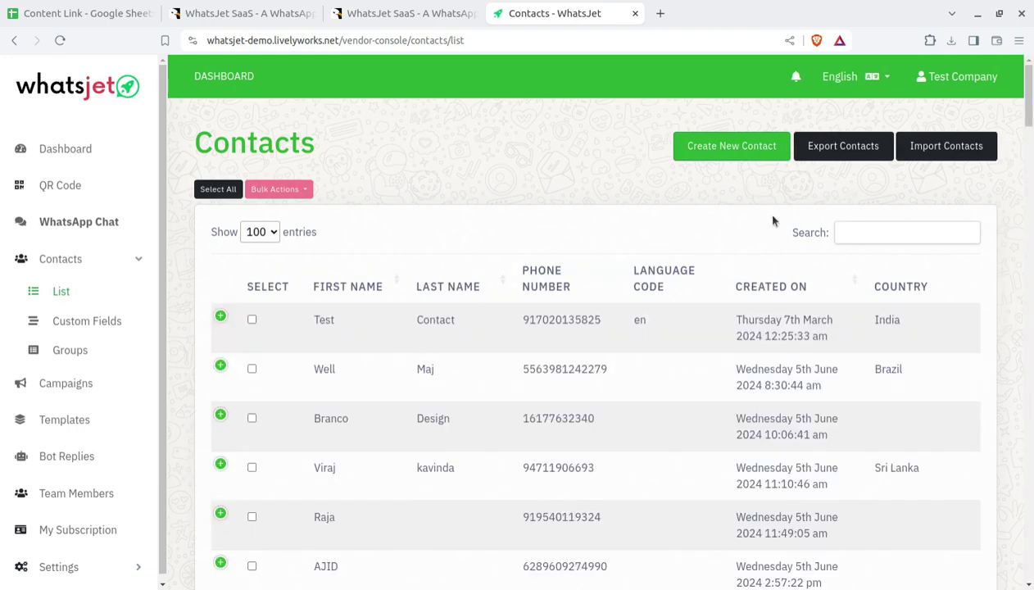
pyautogui.click(221, 318)
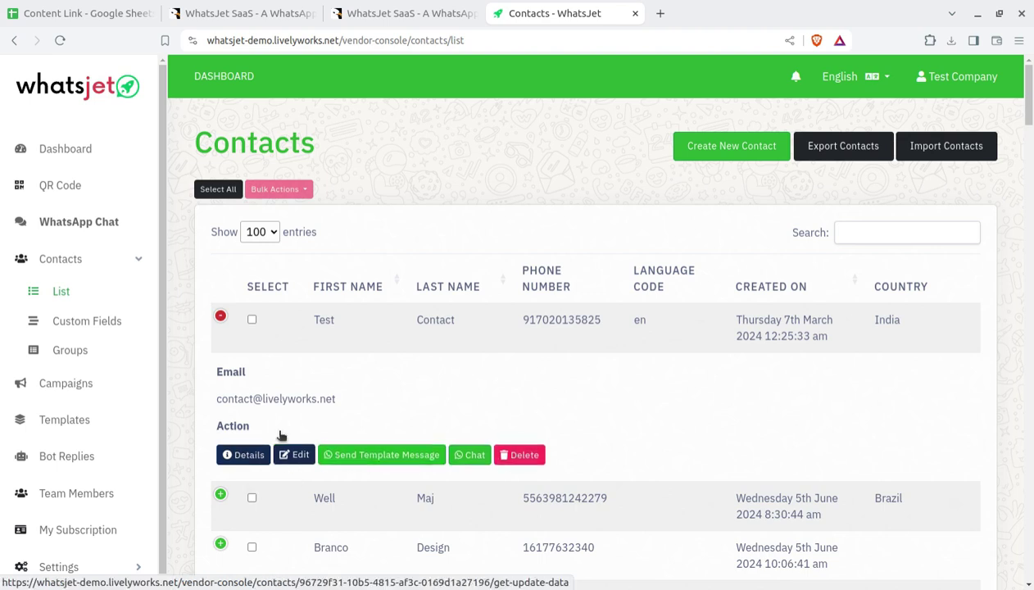
pyautogui.click(87, 325)
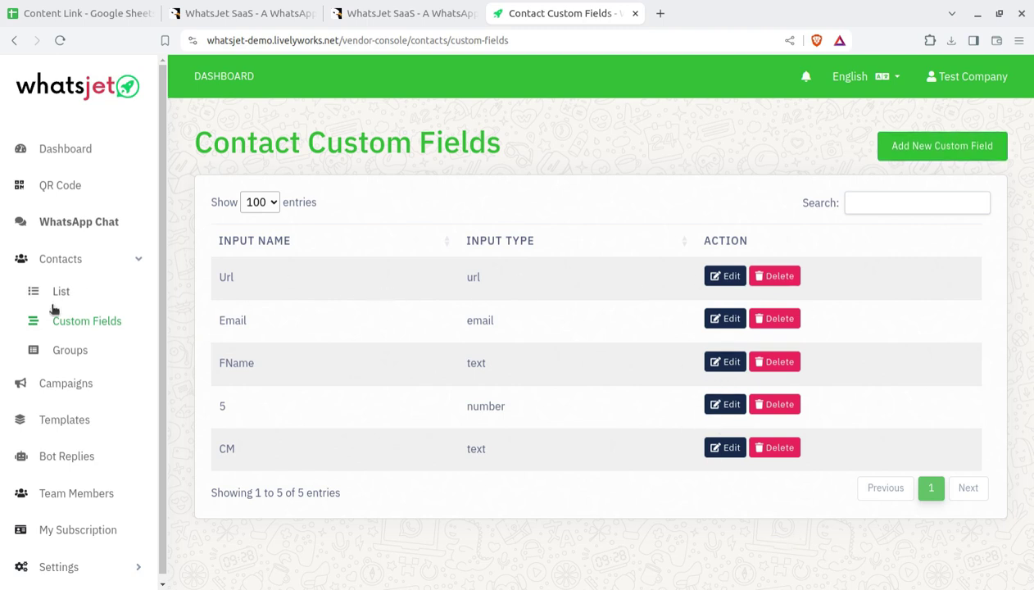
# - Open Contact Groups, view the Business group's contacts and show the available actions for its first contact
pyautogui.click(74, 355)
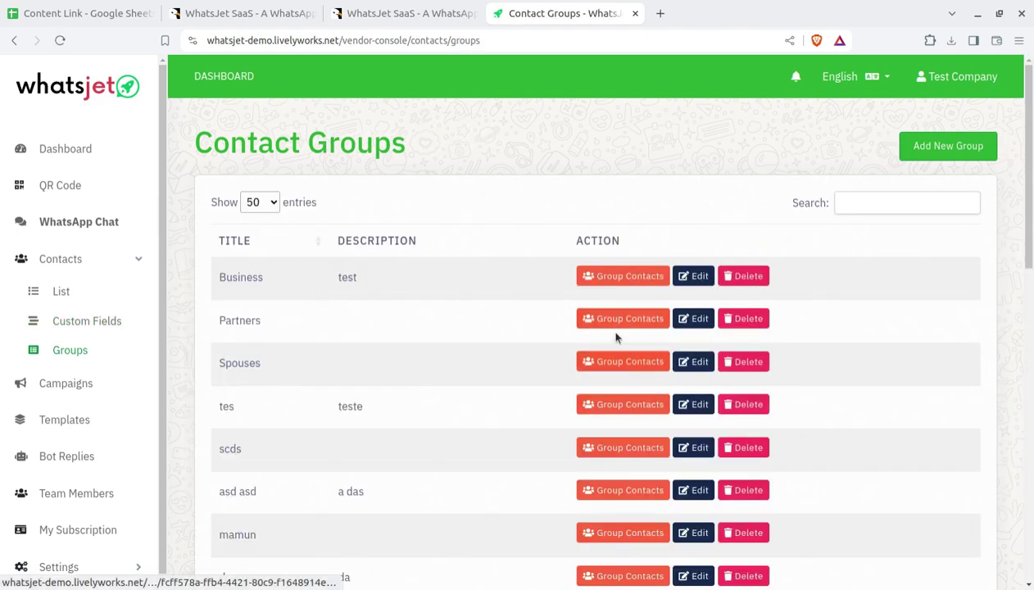
pyautogui.click(637, 283)
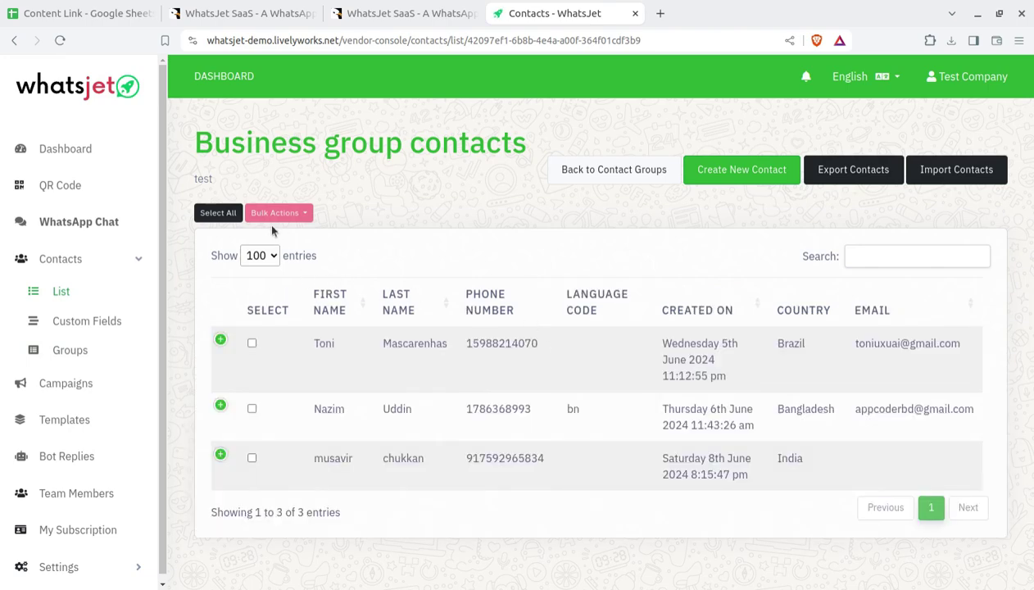
pyautogui.click(220, 340)
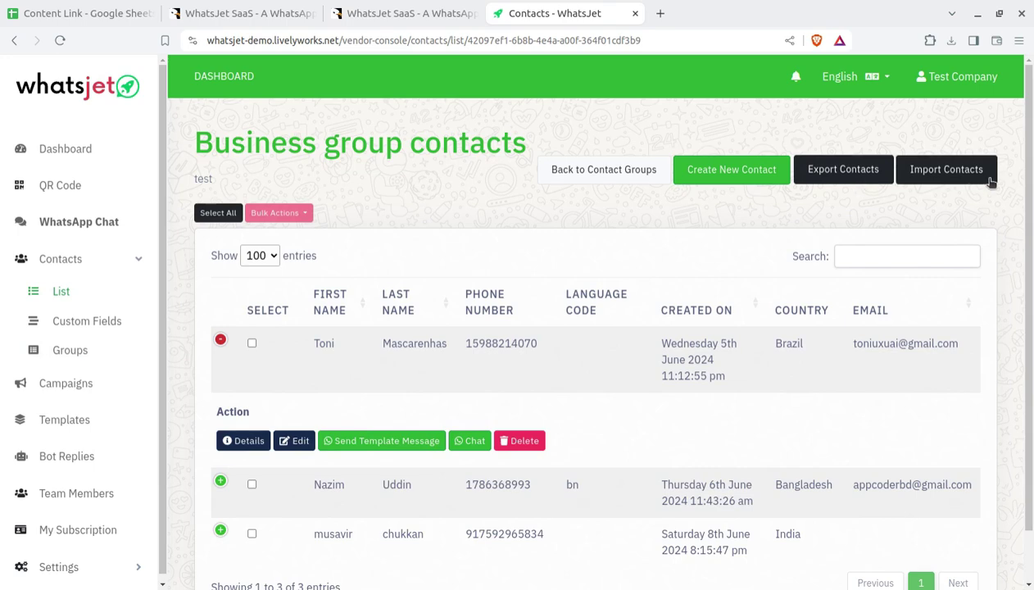
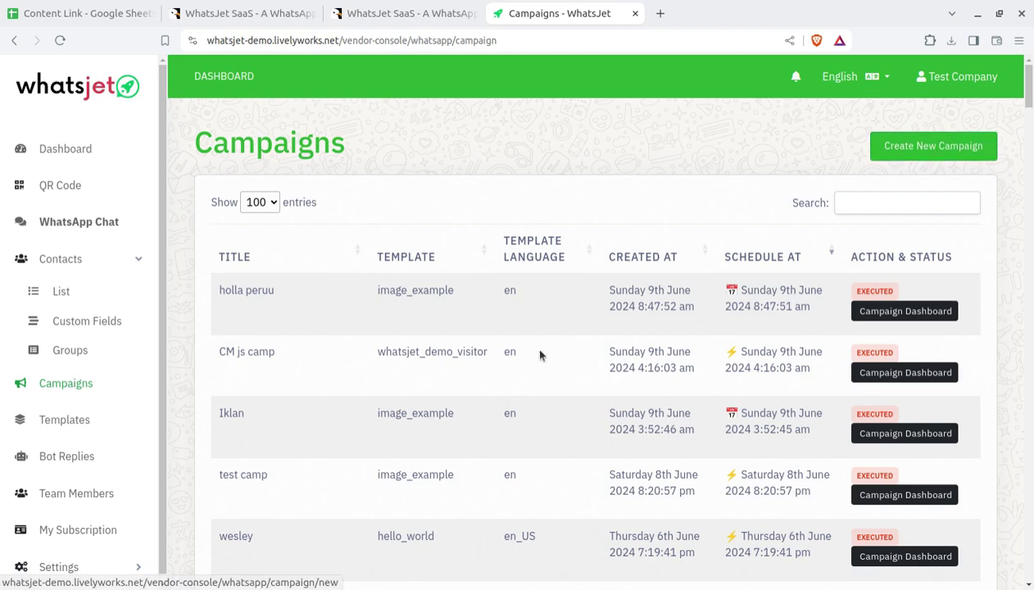
# - Look through the list of existing campaigns with their templates, schedules and statuses
pyautogui.scroll(-1, 550, 348)
pyautogui.scroll(-9, 550, 349)
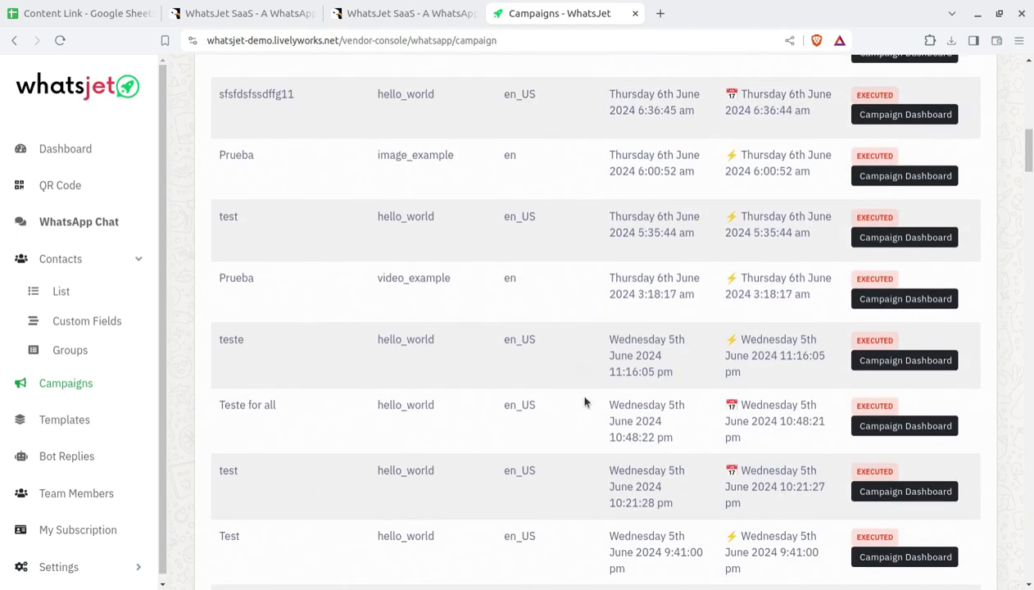
pyautogui.scroll(5, 583, 401)
pyautogui.scroll(5, 585, 400)
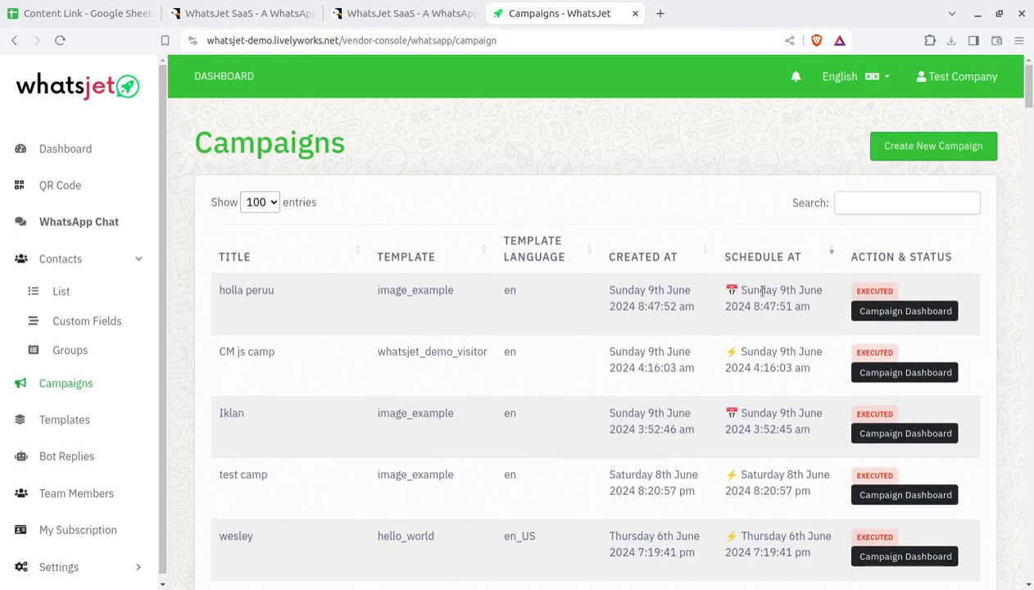
# - Open the new campaign form and preview the hello_world (en_US) template in it
pyautogui.click(955, 146)
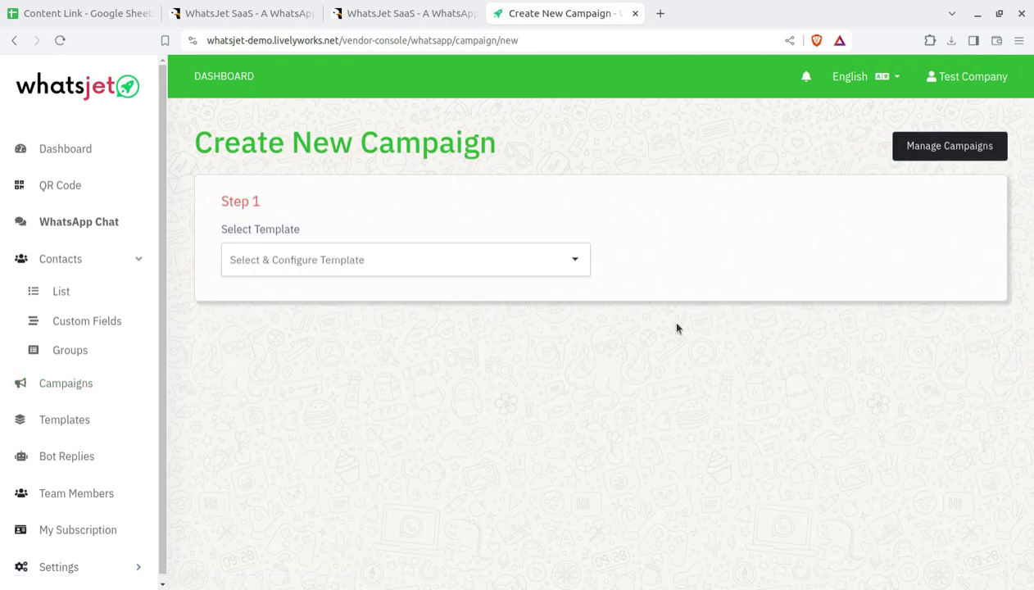
pyautogui.click(363, 264)
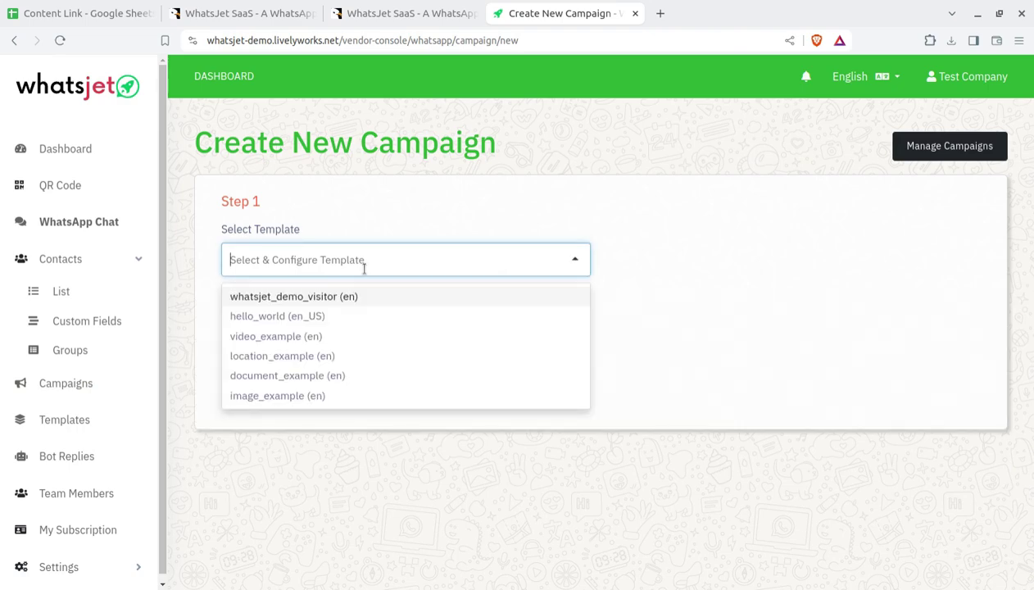
pyautogui.click(324, 317)
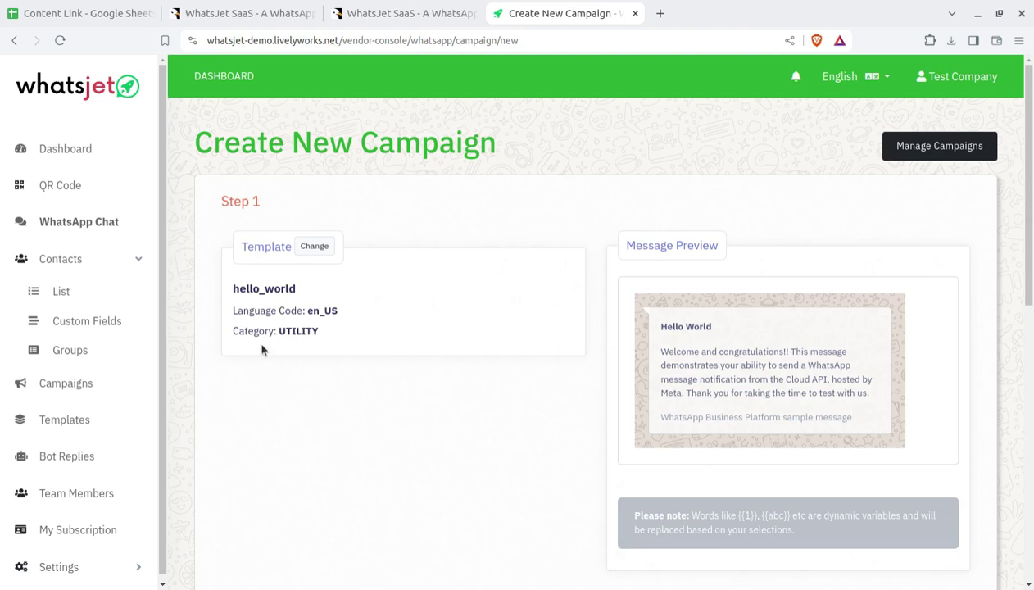
# - Select the Business group as the campaign's recipients and toggle the language code restriction on and back off, without scheduling the campaign
pyautogui.scroll(-5, 373, 330)
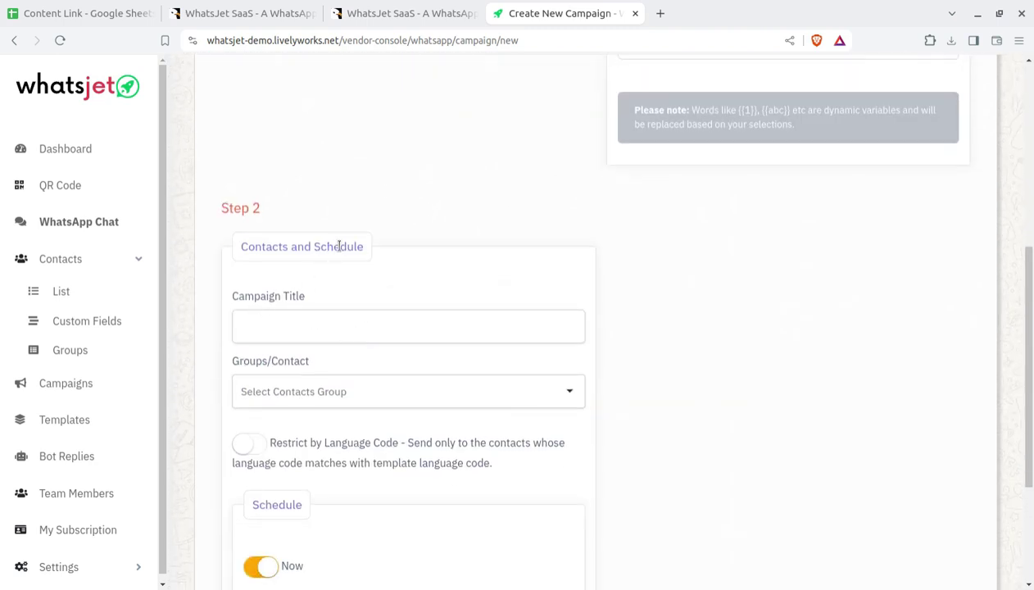
pyautogui.click(297, 327)
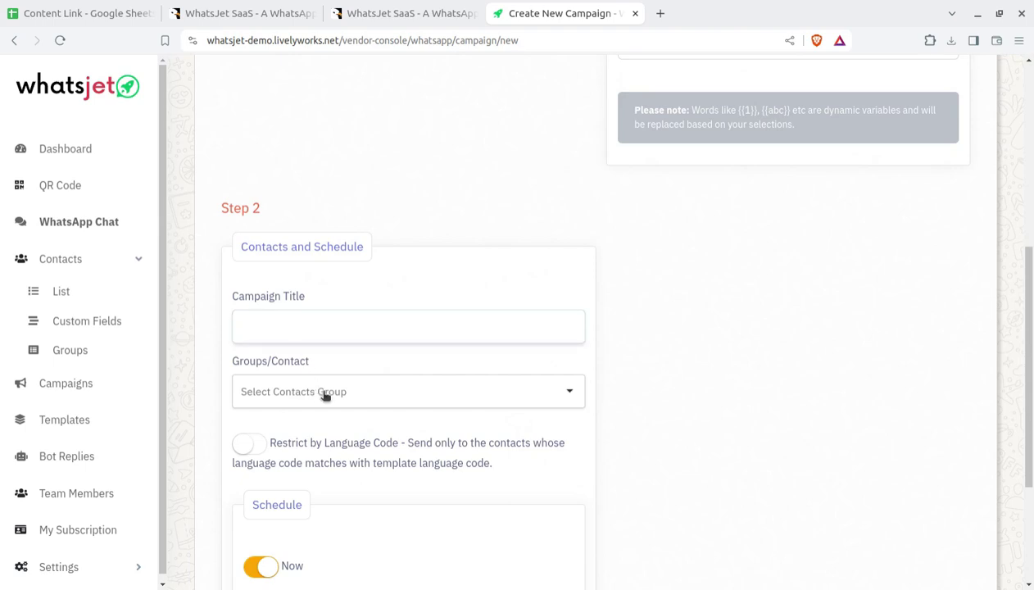
pyautogui.click(352, 396)
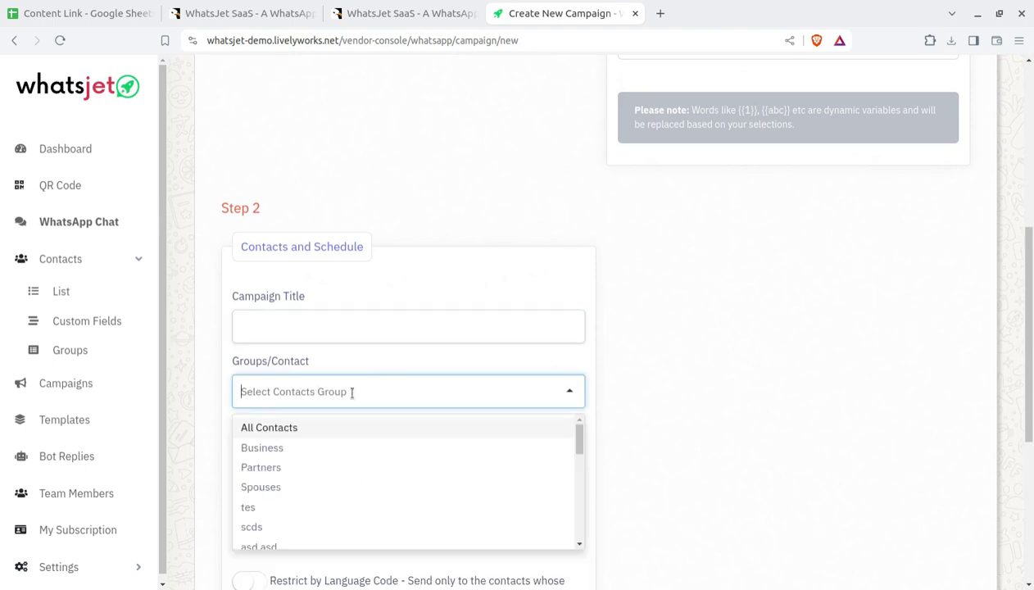
pyautogui.click(326, 448)
pyautogui.scroll(-3, 478, 396)
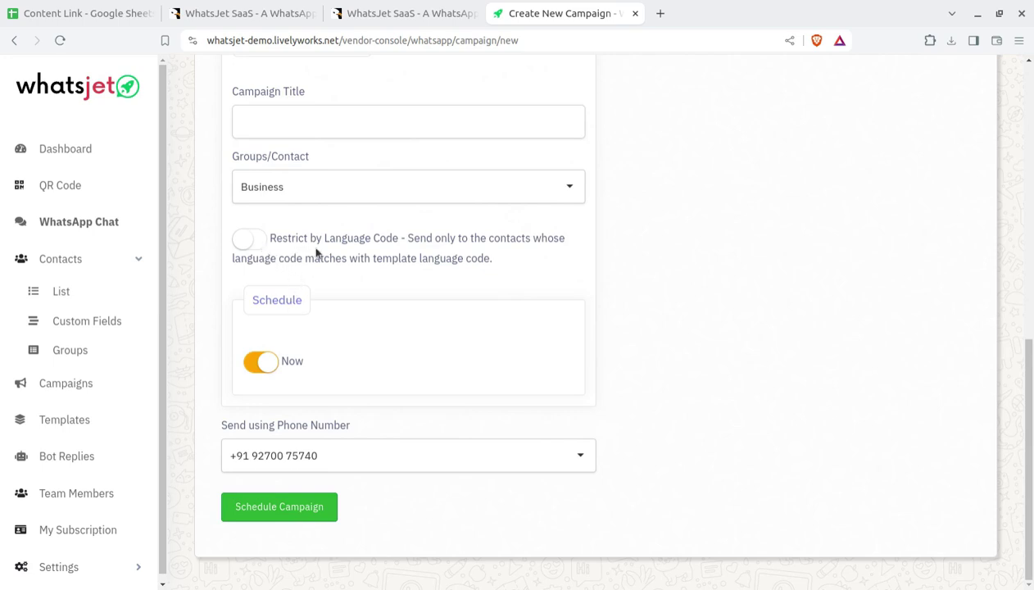
pyautogui.click(264, 241)
pyautogui.click(243, 245)
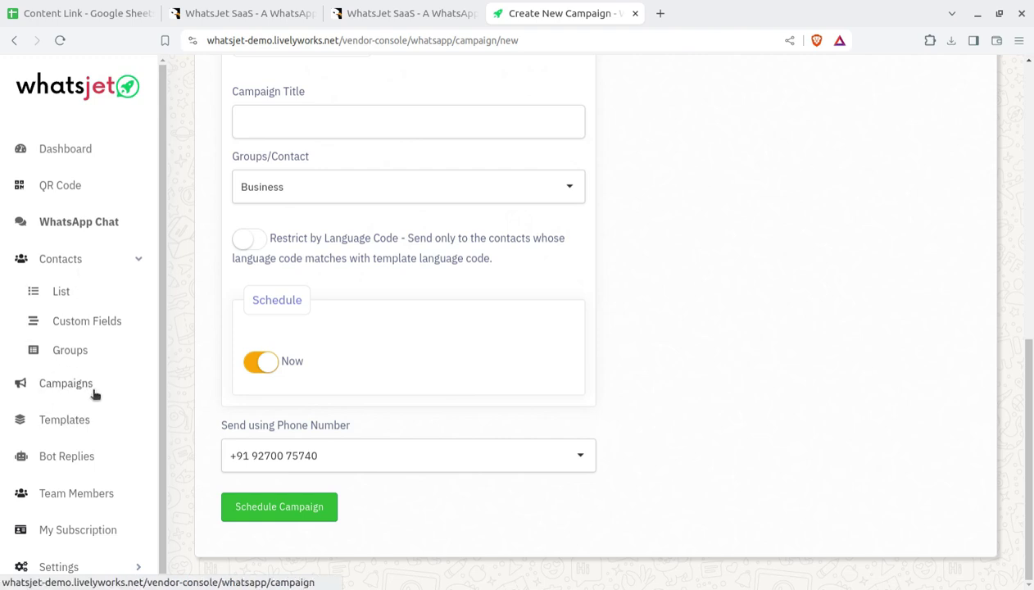
# - Open the location_example template for editing from the WhatsApp Templates list and review its info, header and body
pyautogui.scroll(-1, 82, 396)
pyautogui.click(64, 413)
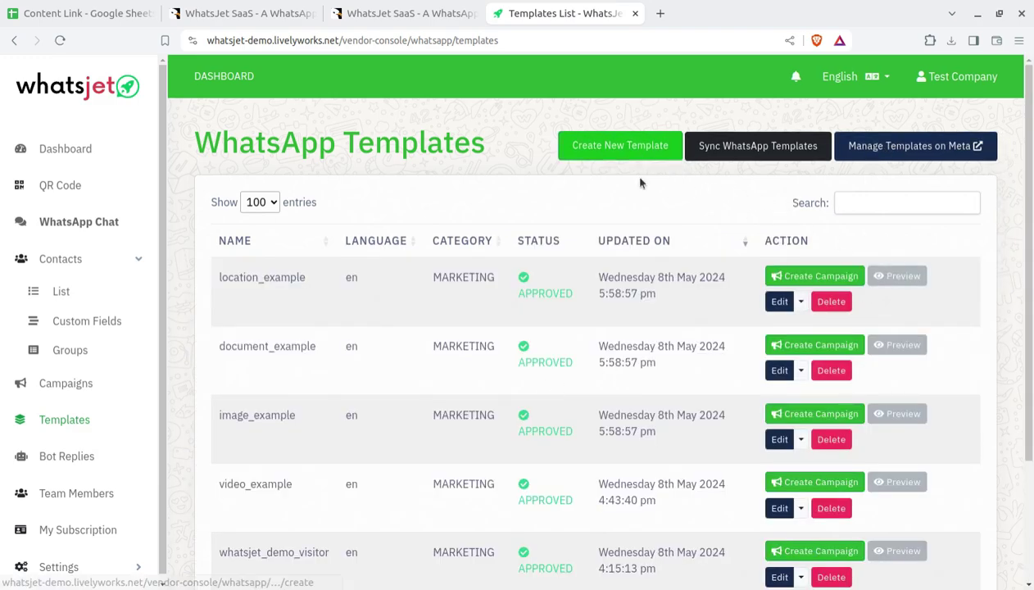
pyautogui.click(779, 302)
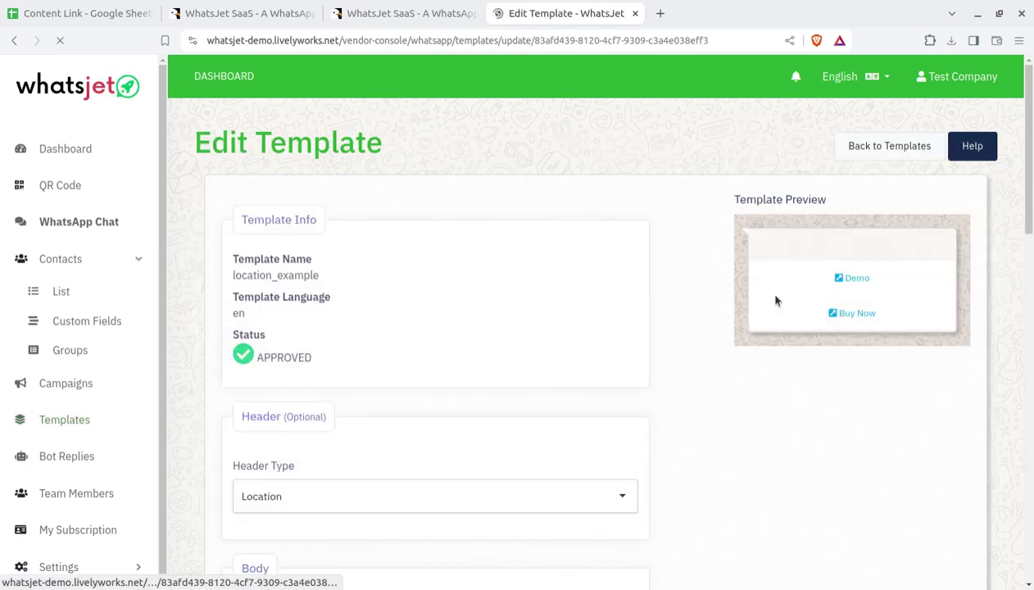
pyautogui.scroll(-1, 354, 348)
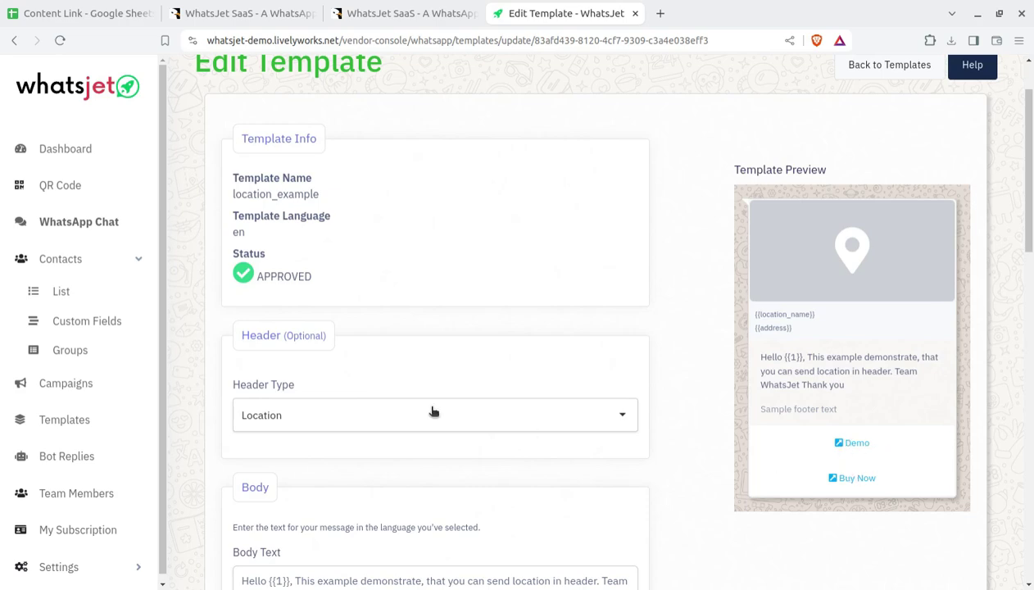
pyautogui.scroll(-3, 333, 331)
pyautogui.scroll(-3, 430, 399)
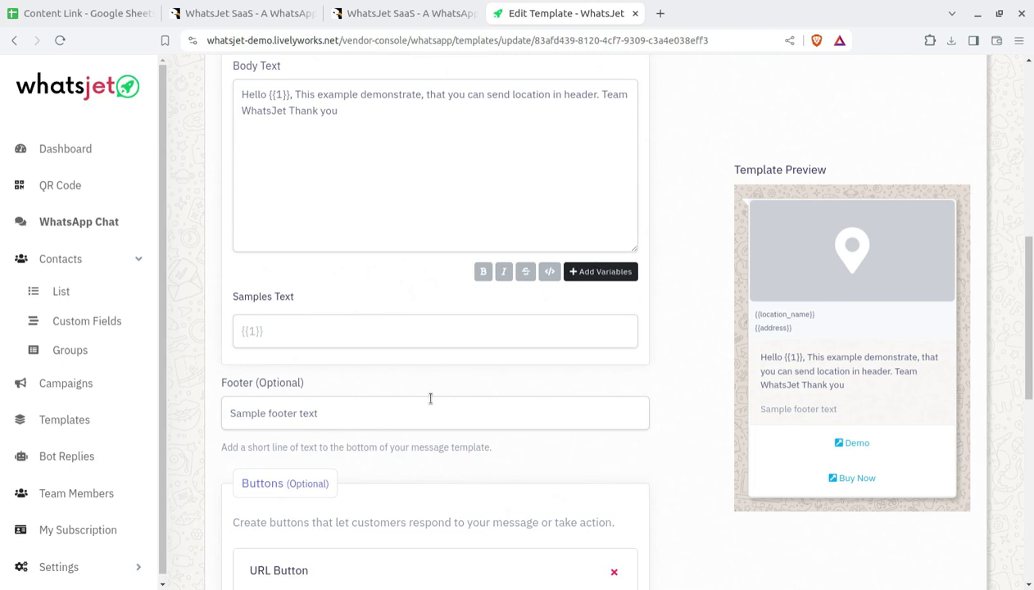
# - Highlight the {{1}} variable in the body text of the location_example template
pyautogui.scroll(3, 429, 399)
pyautogui.moveTo(292, 337); pyautogui.dragTo(267, 338)
pyautogui.click(296, 364)
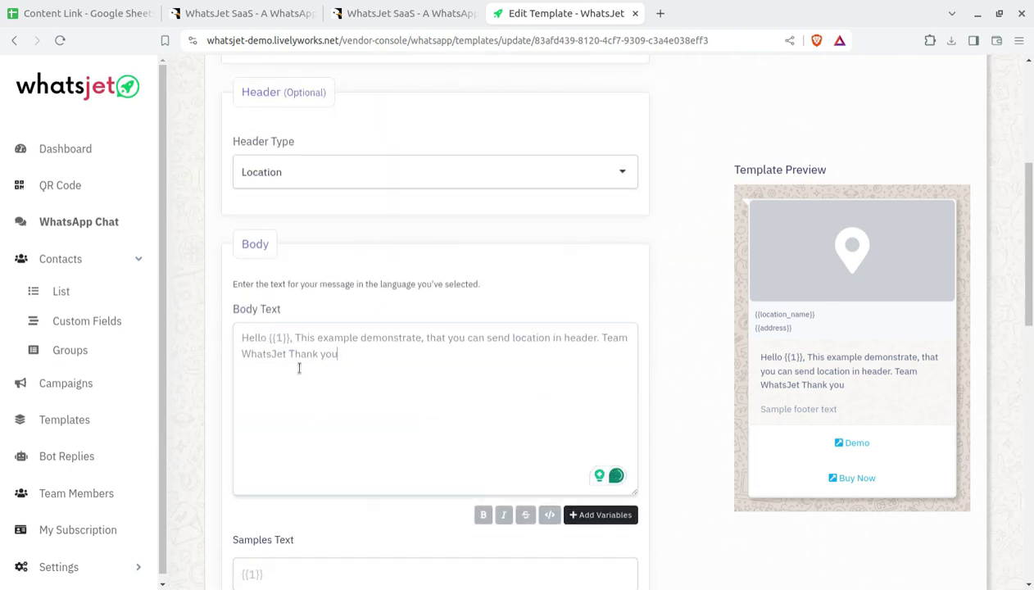
pyautogui.moveTo(289, 338); pyautogui.dragTo(267, 337)
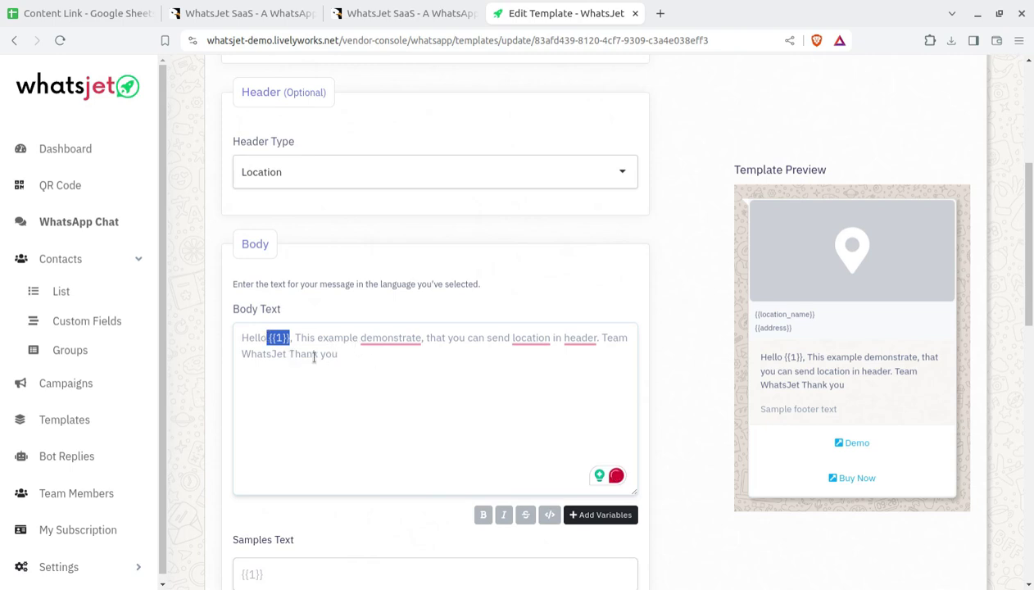
# - Examine the template's sample text, footer, Demo and Buy Now URL buttons and other available button types, without submitting changes
pyautogui.scroll(-4, 398, 401)
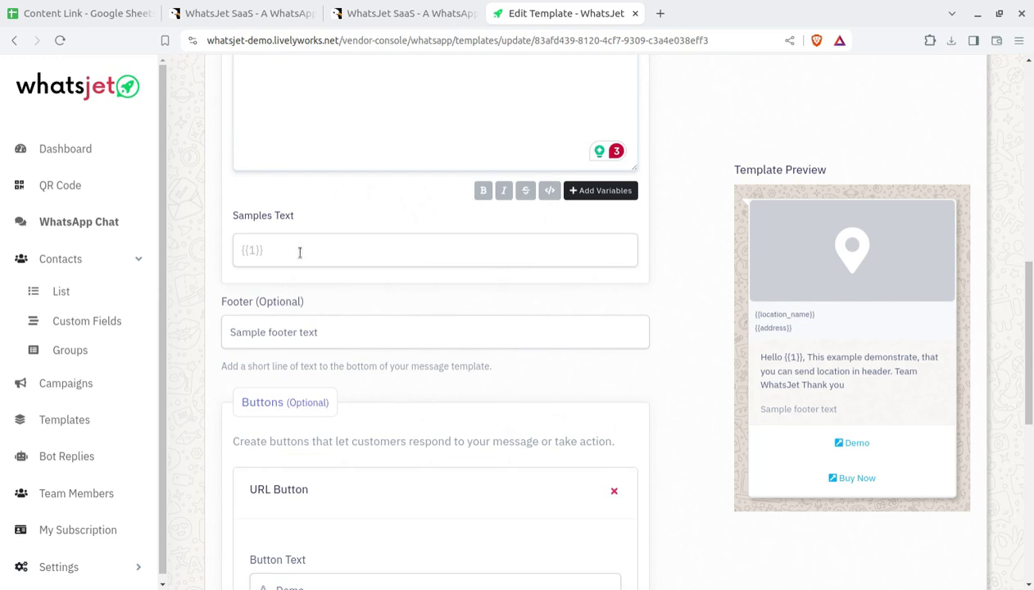
pyautogui.scroll(-3, 481, 406)
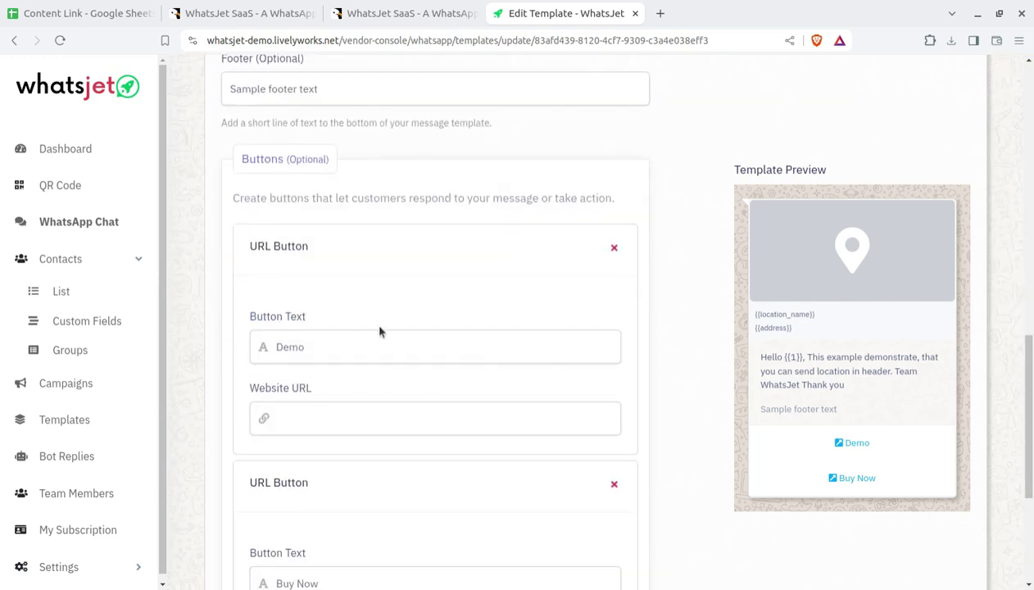
pyautogui.scroll(8, 438, 350)
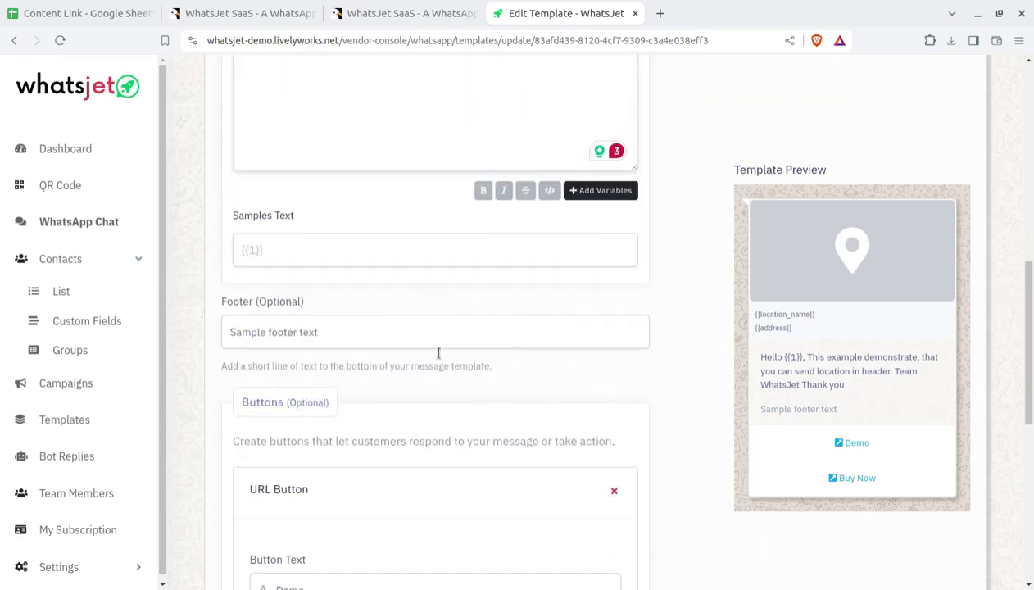
pyautogui.scroll(-10, 439, 352)
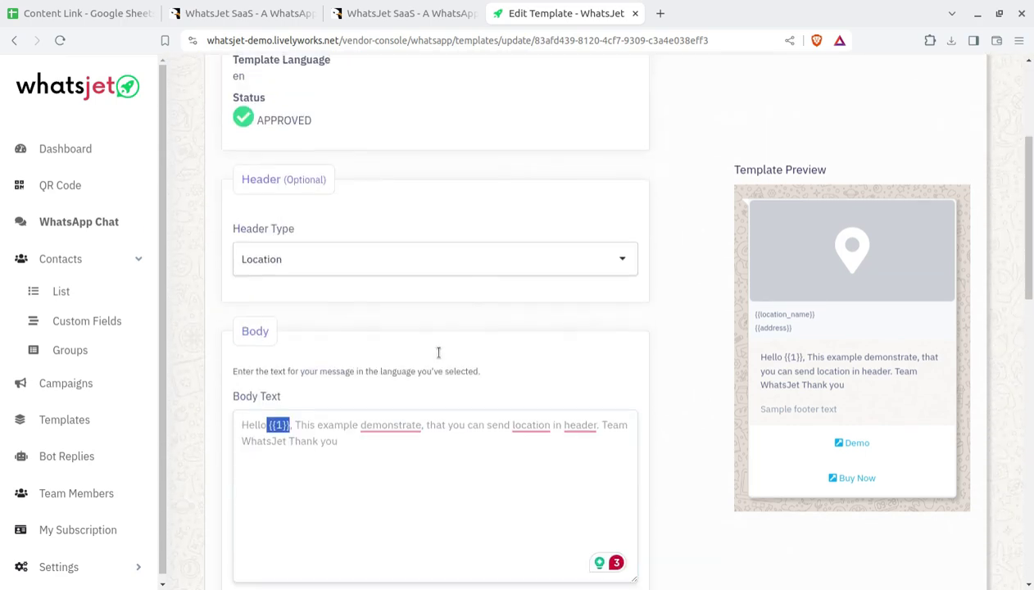
pyautogui.scroll(-2, 439, 352)
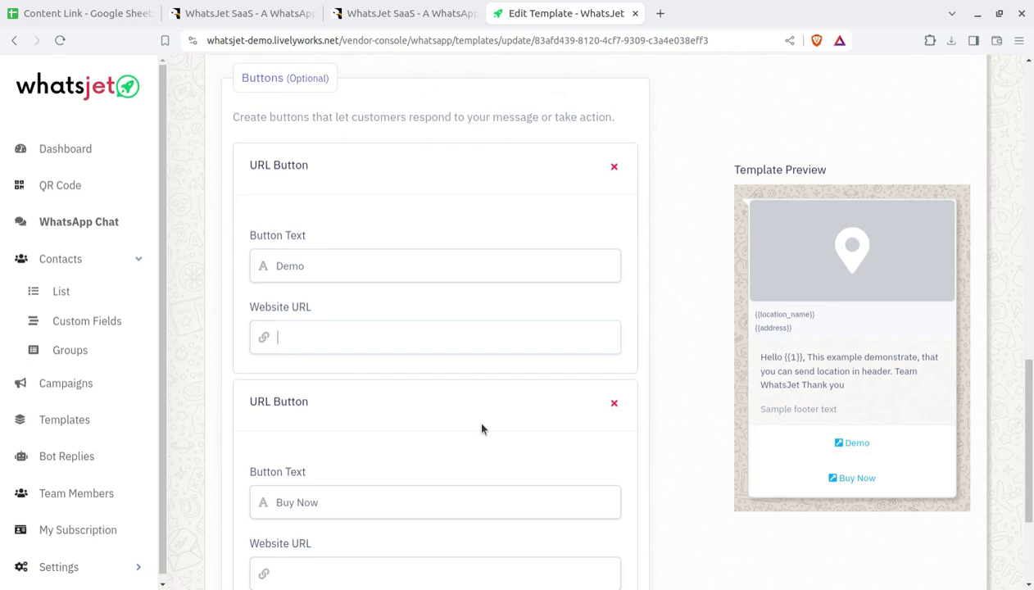
pyautogui.scroll(-3, 475, 417)
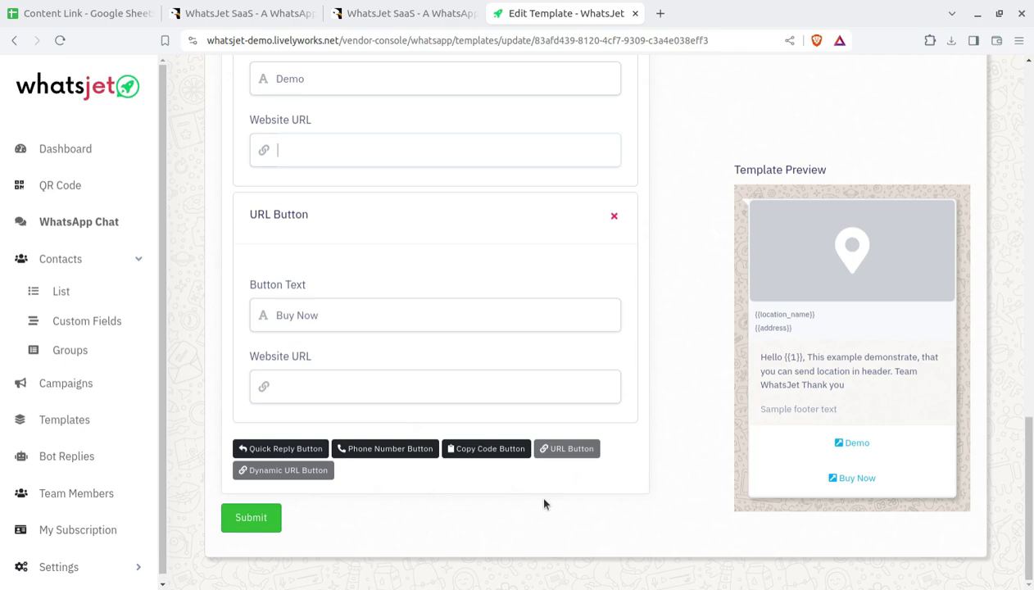
pyautogui.scroll(12, 544, 503)
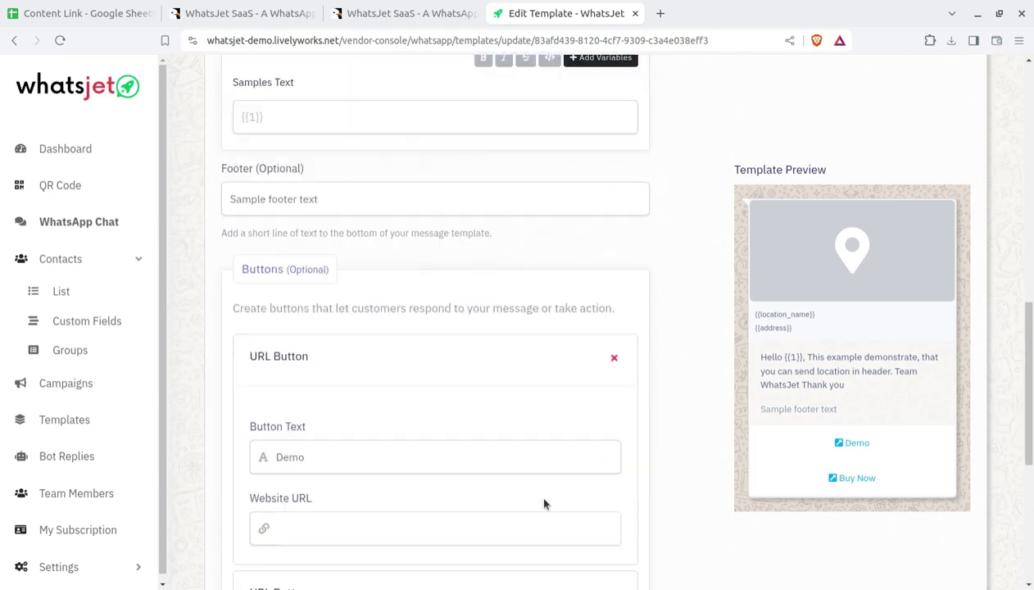
pyautogui.scroll(3, 543, 499)
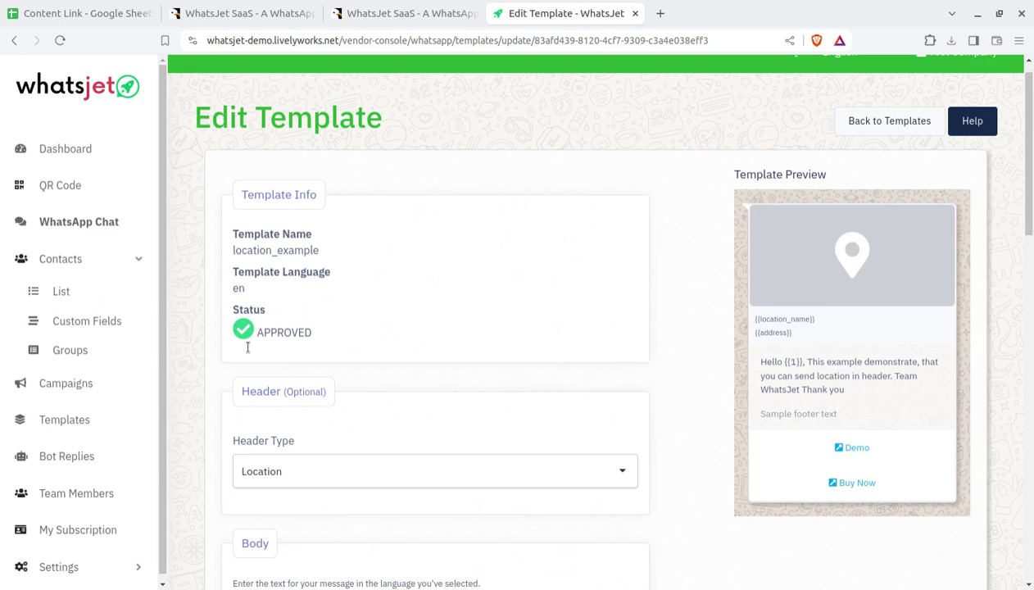
pyautogui.scroll(-2, 380, 259)
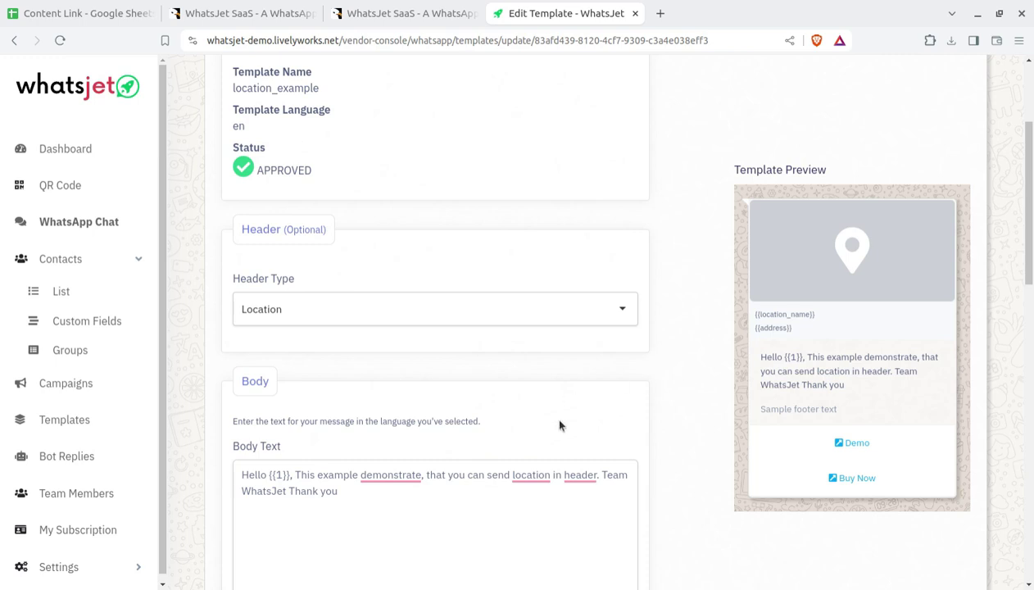
# - Open the Bot Replies page and show the bot types available for creating a new bot
pyautogui.click(78, 465)
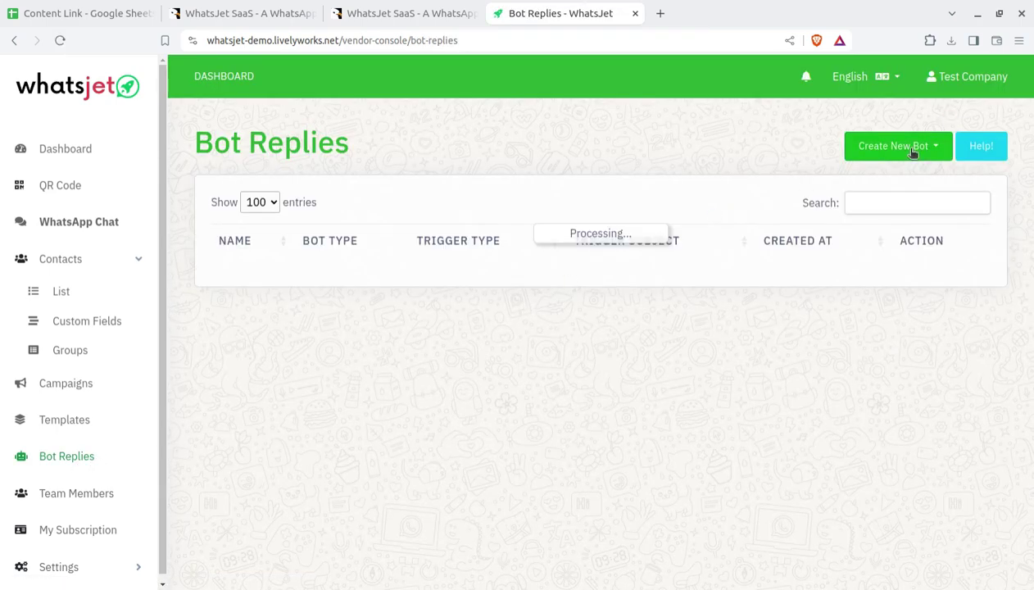
pyautogui.click(866, 147)
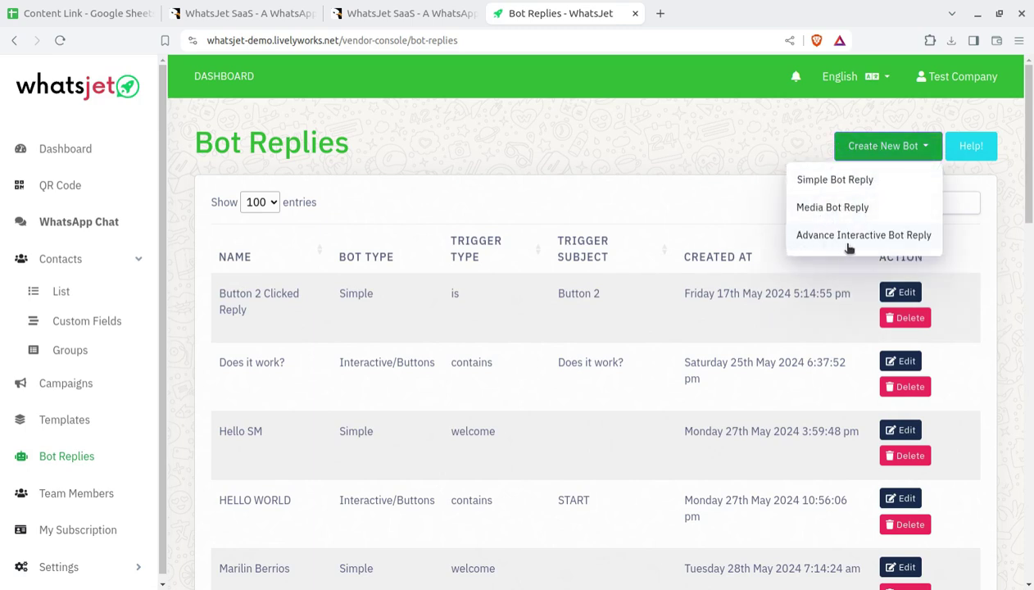
pyautogui.click(916, 292)
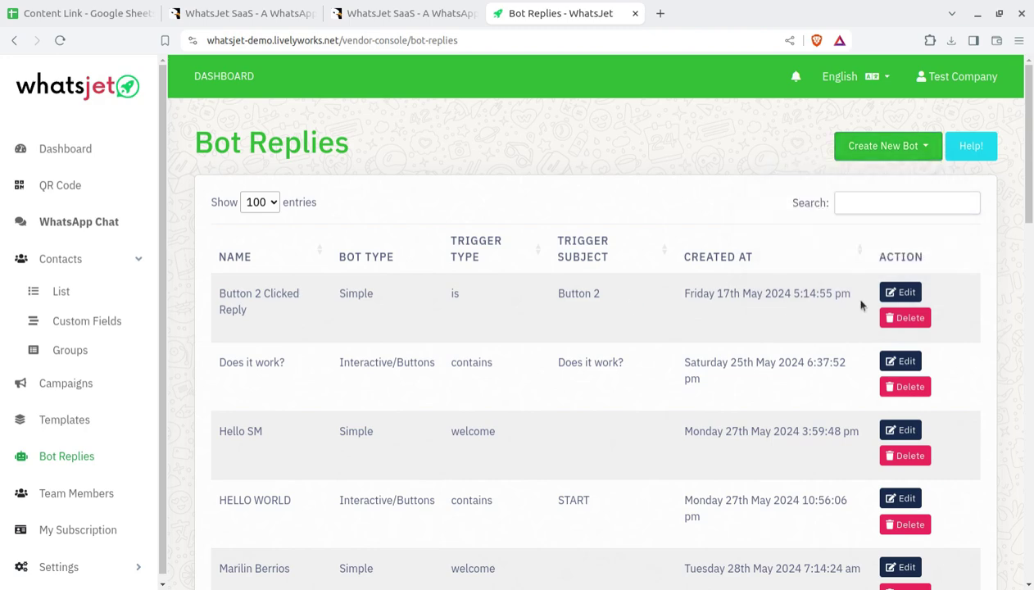
# - Open the Button 2 Clicked Reply bot for editing and examine its reply text
pyautogui.click(883, 292)
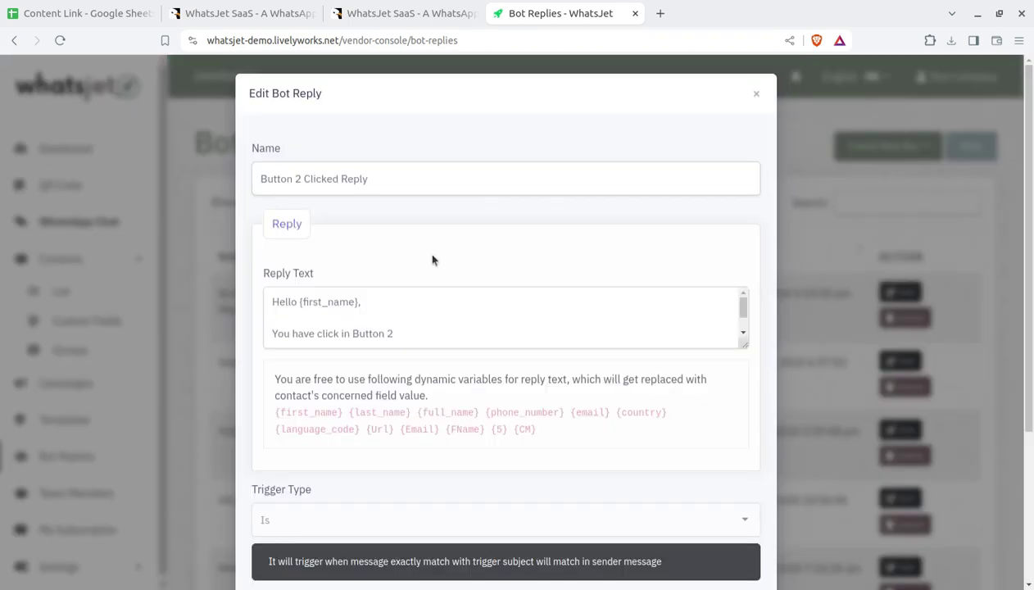
pyautogui.moveTo(280, 302); pyautogui.dragTo(386, 301)
pyautogui.moveTo(428, 330); pyautogui.dragTo(265, 327)
pyautogui.scroll(-2, 376, 396)
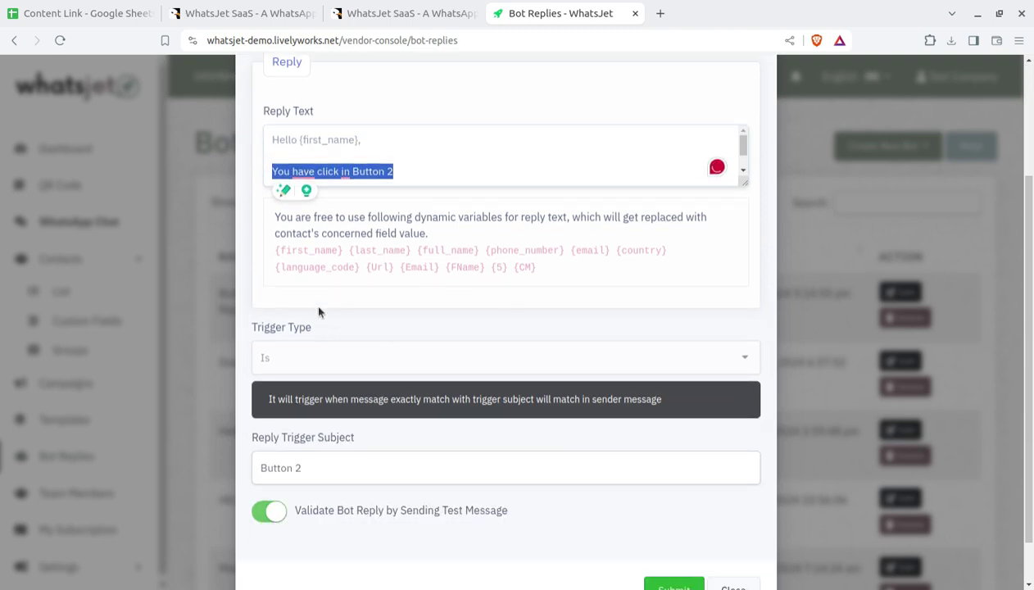
# - Review the bot reply's dynamic variables and trigger settings, close it without saving, and look further down the bot replies list
pyautogui.moveTo(272, 218); pyautogui.dragTo(485, 251)
pyautogui.click(551, 262)
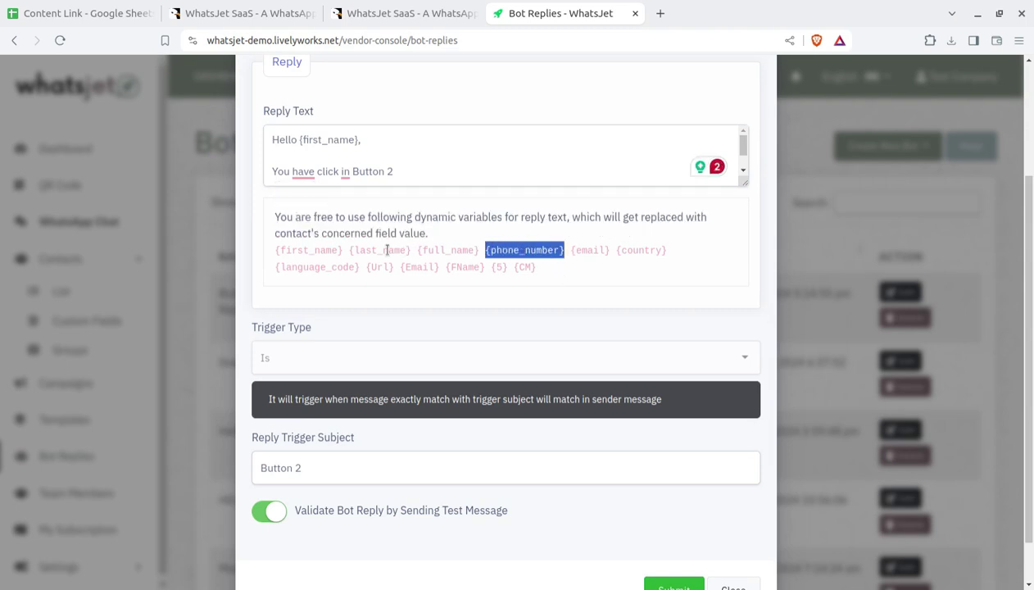
pyautogui.scroll(-2, 378, 301)
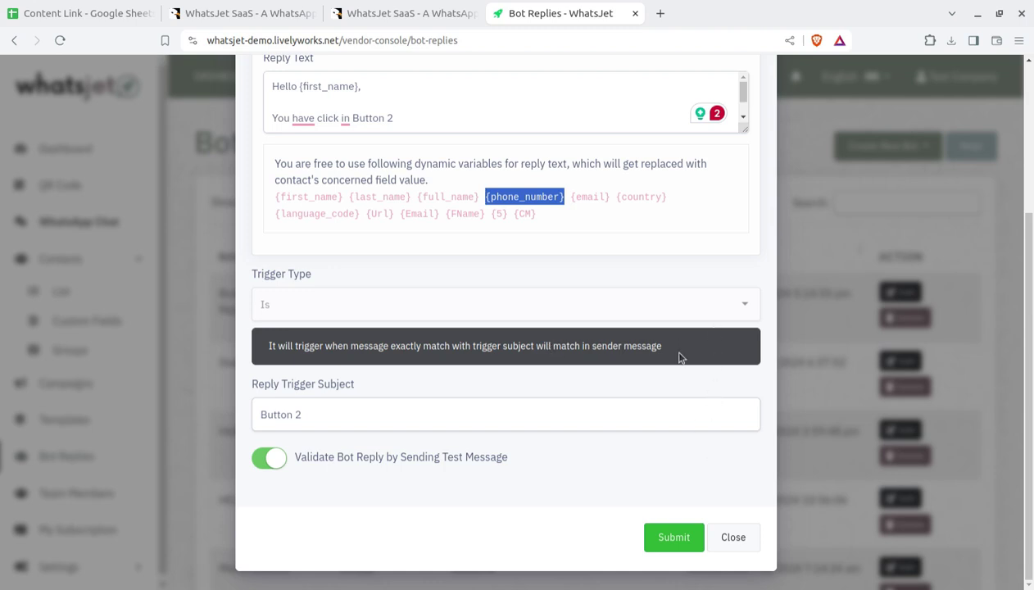
pyautogui.click(732, 537)
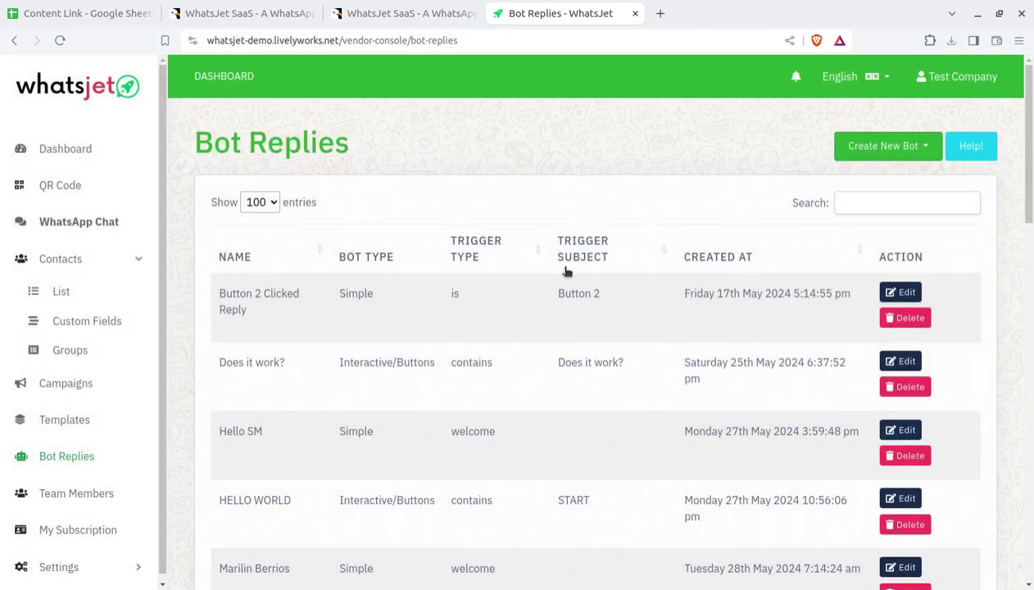
pyautogui.scroll(-3, 566, 269)
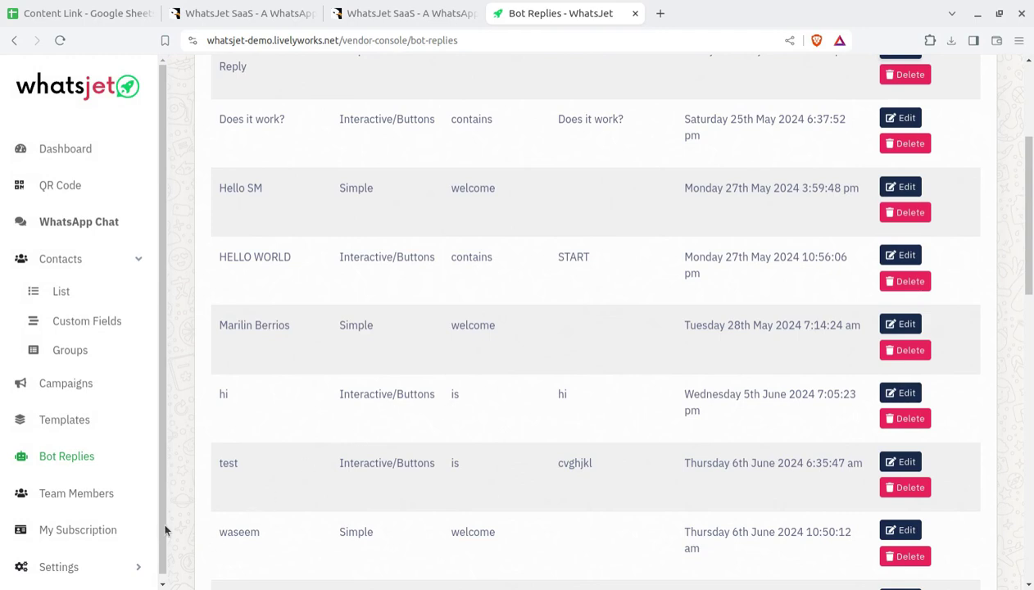
# - Open the Team Members page, examine the Add New User form's fields, and close it without adding a user
pyautogui.click(86, 500)
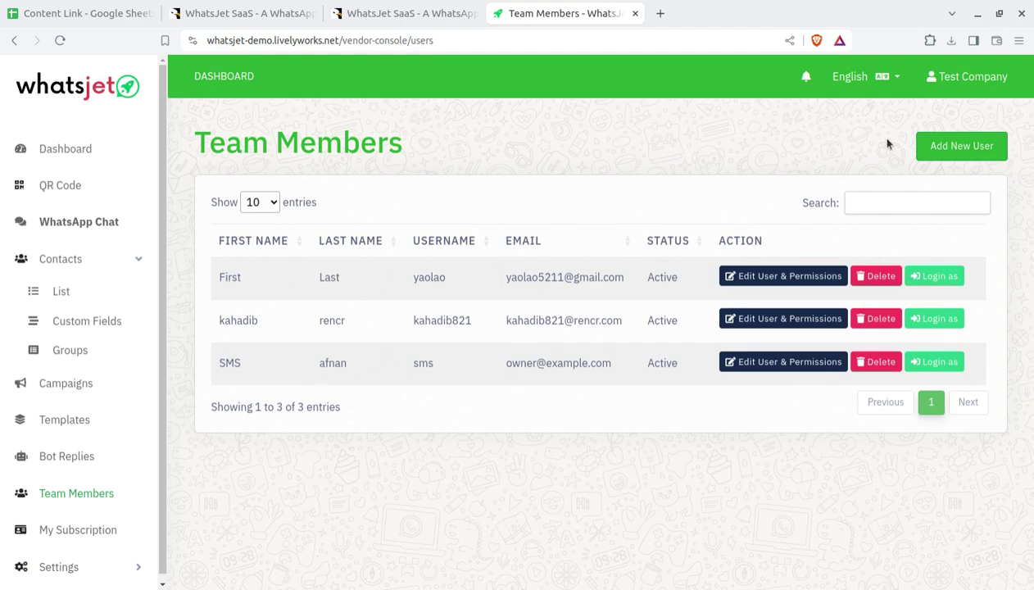
pyautogui.click(942, 147)
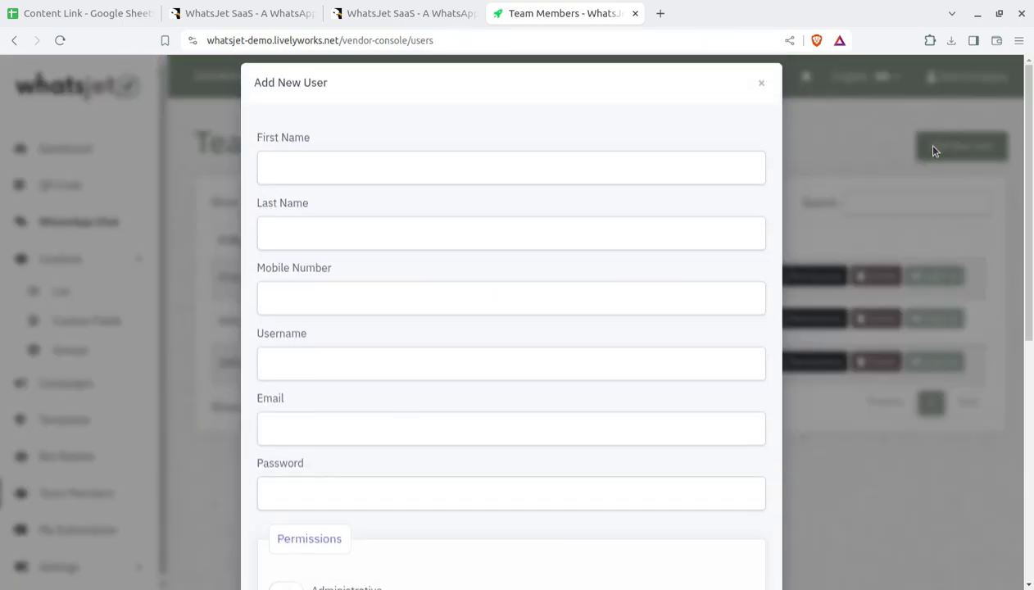
pyautogui.click(760, 97)
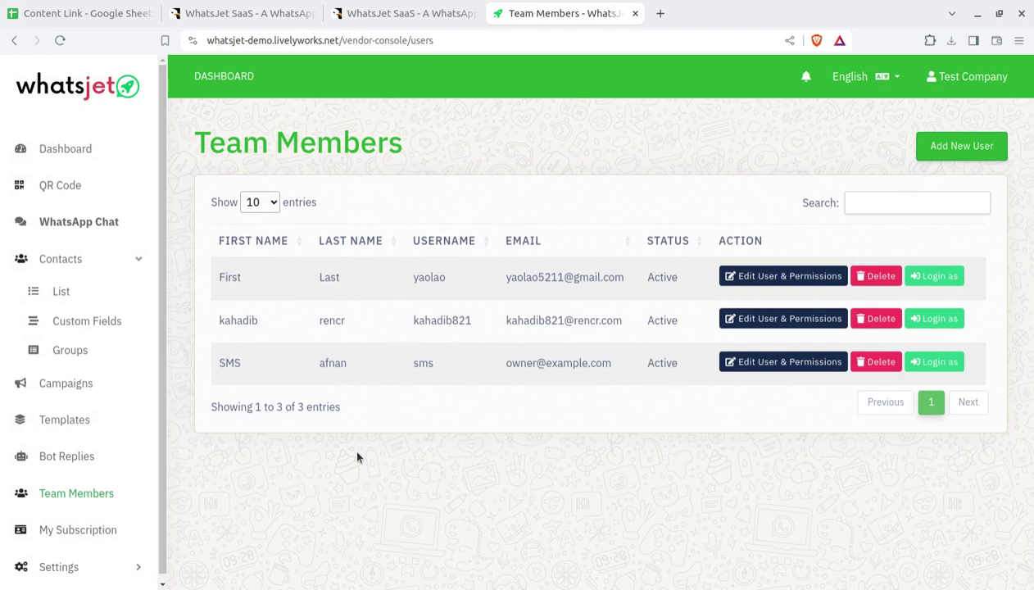
# - Open the My Subscription page and review the current plan, the plans offered for changing, and the manual payment methods
pyautogui.click(60, 533)
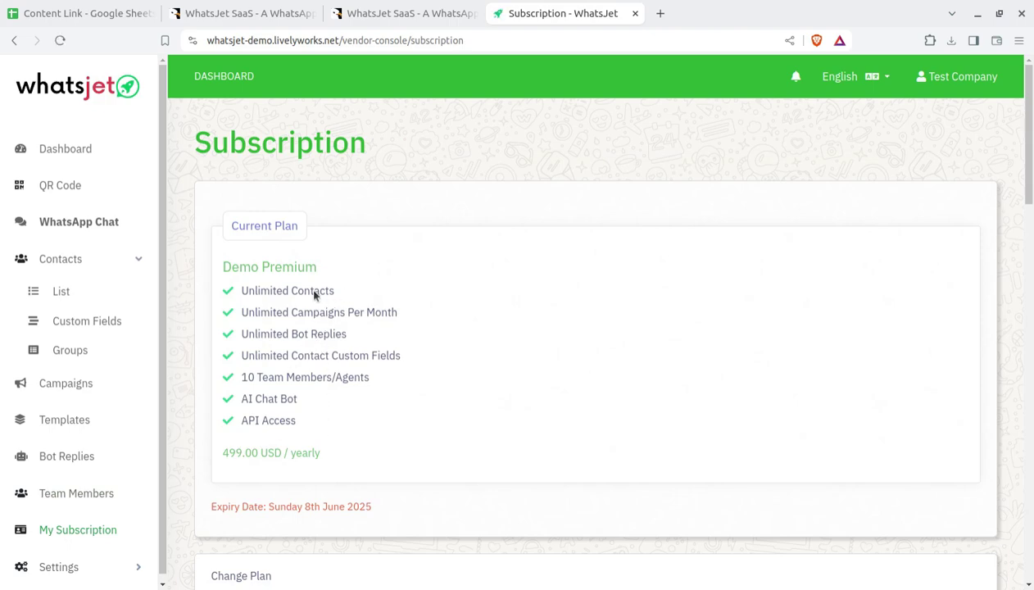
pyautogui.scroll(-3, 371, 455)
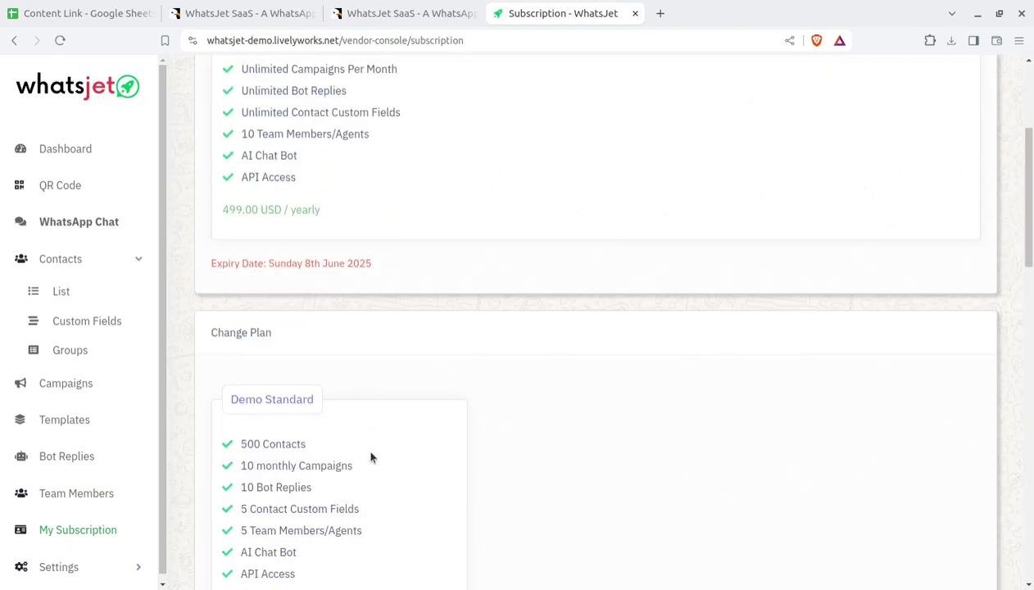
pyautogui.scroll(-4, 354, 385)
pyautogui.scroll(2, 332, 364)
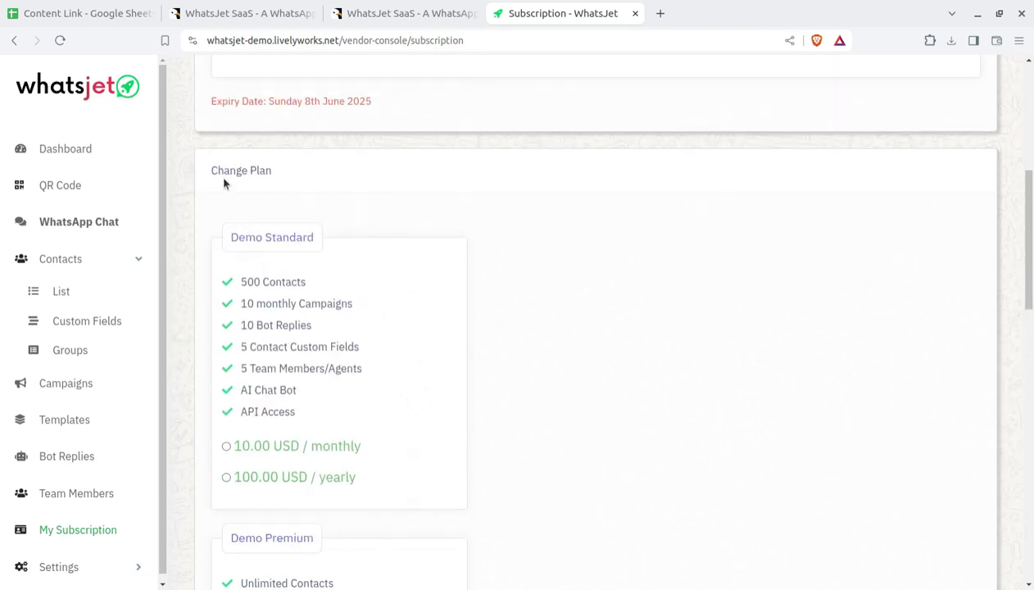
pyautogui.scroll(5, 223, 178)
pyautogui.scroll(-4, 256, 206)
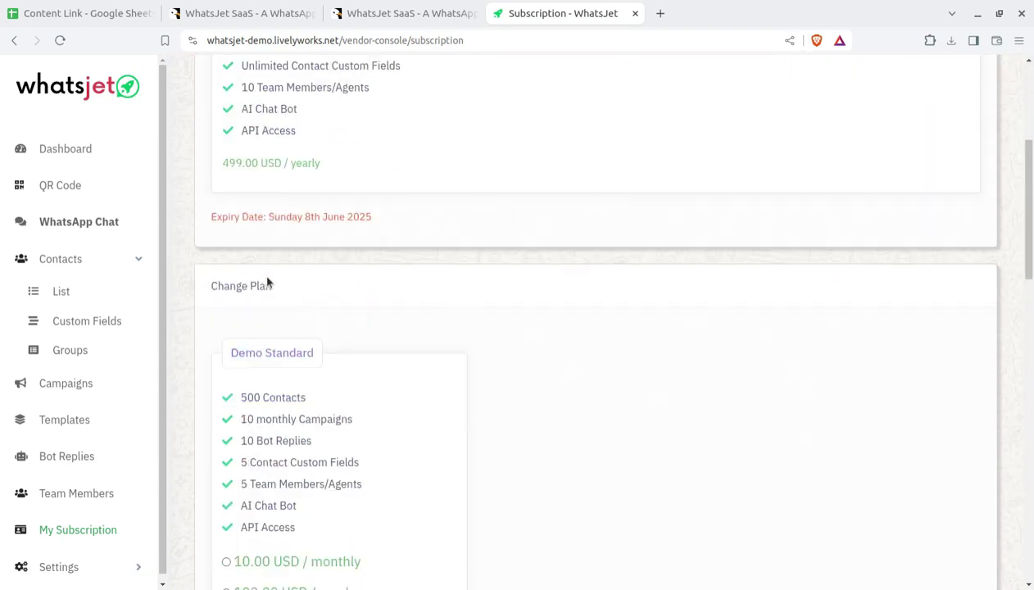
pyautogui.scroll(-8, 409, 347)
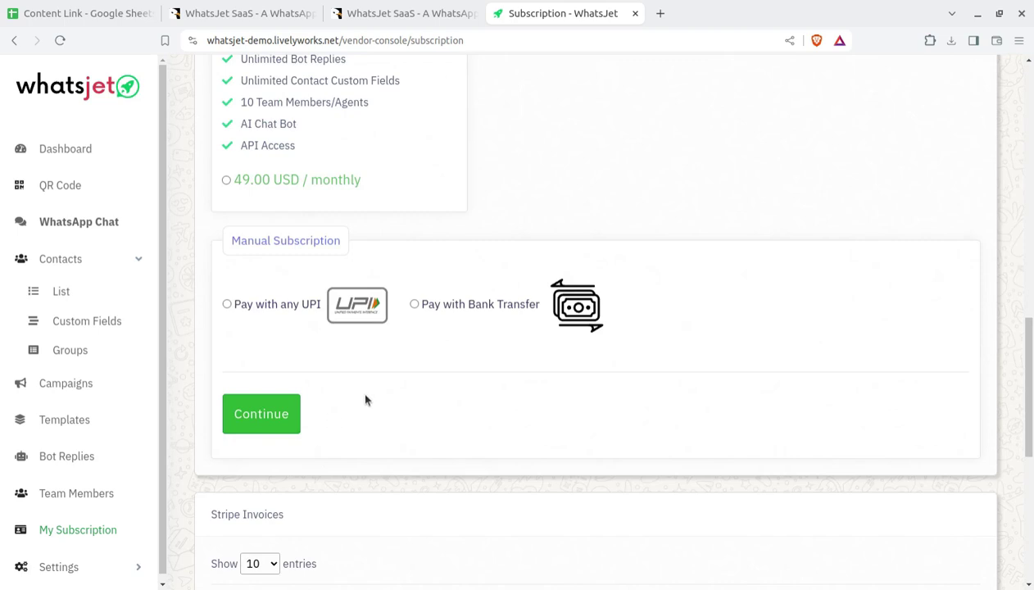
# - Choose UPI payment and the 49.00 USD monthly Demo Premium option without continuing, and look at the Stripe invoices
pyautogui.click(227, 305)
pyautogui.click(227, 181)
pyautogui.scroll(-3, 449, 401)
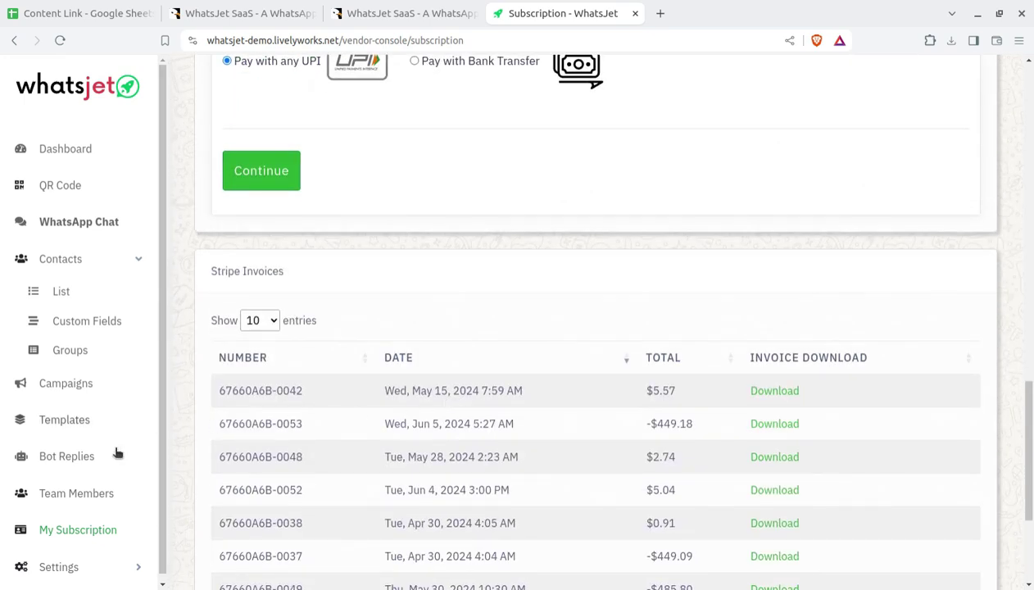
# - Open the vendor's General settings and review the vendor title, business address, contact, timezone and default language fields
pyautogui.click(83, 577)
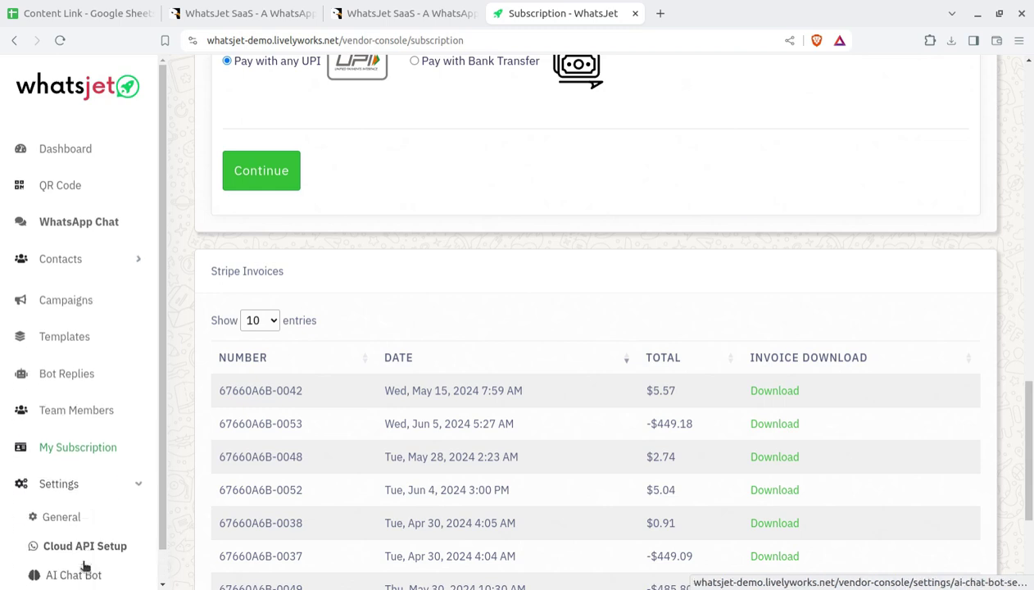
pyautogui.scroll(-1, 99, 368)
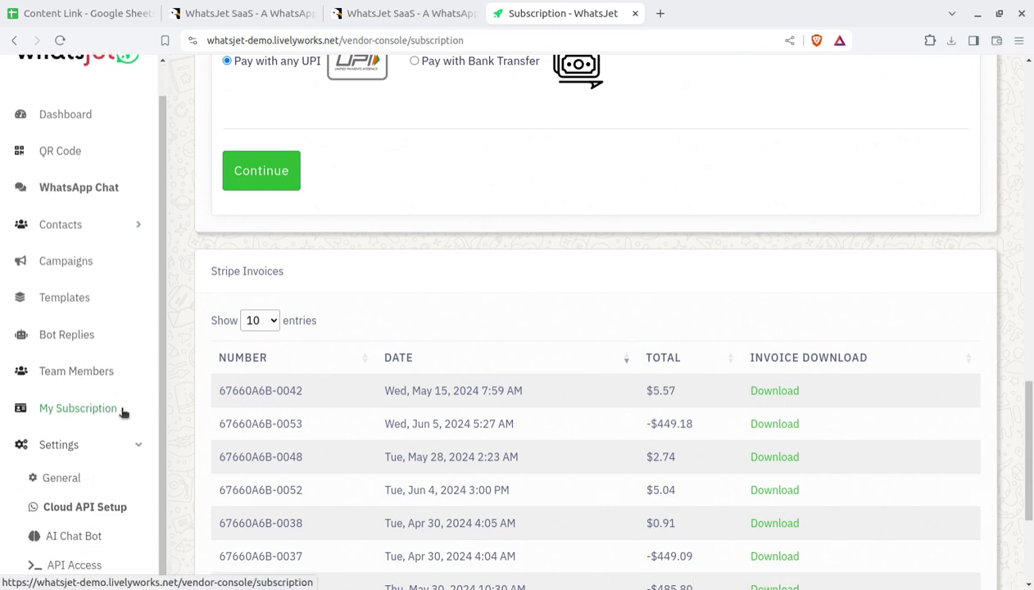
pyautogui.click(59, 481)
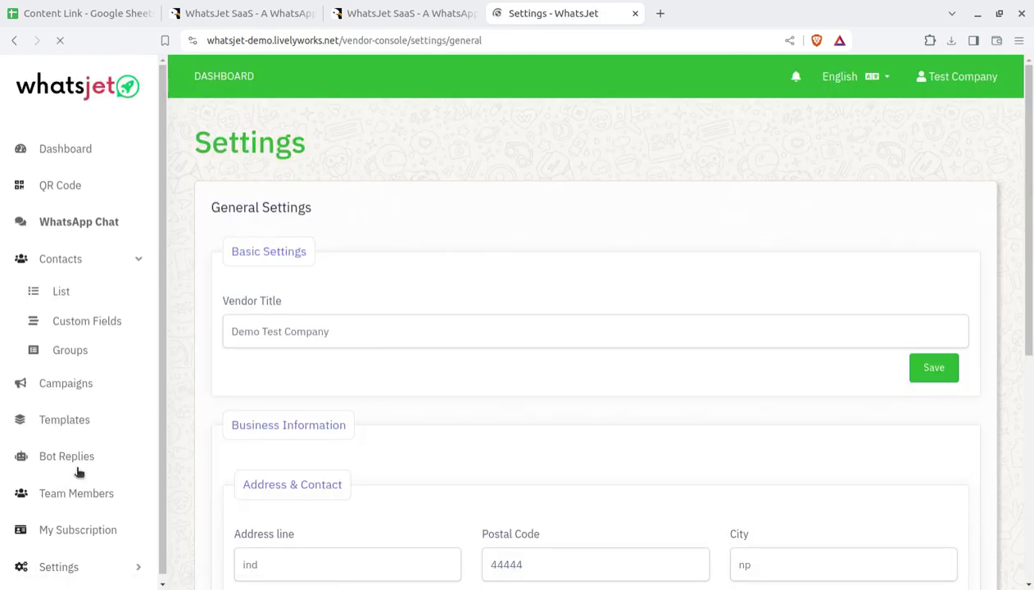
pyautogui.scroll(-3, 344, 270)
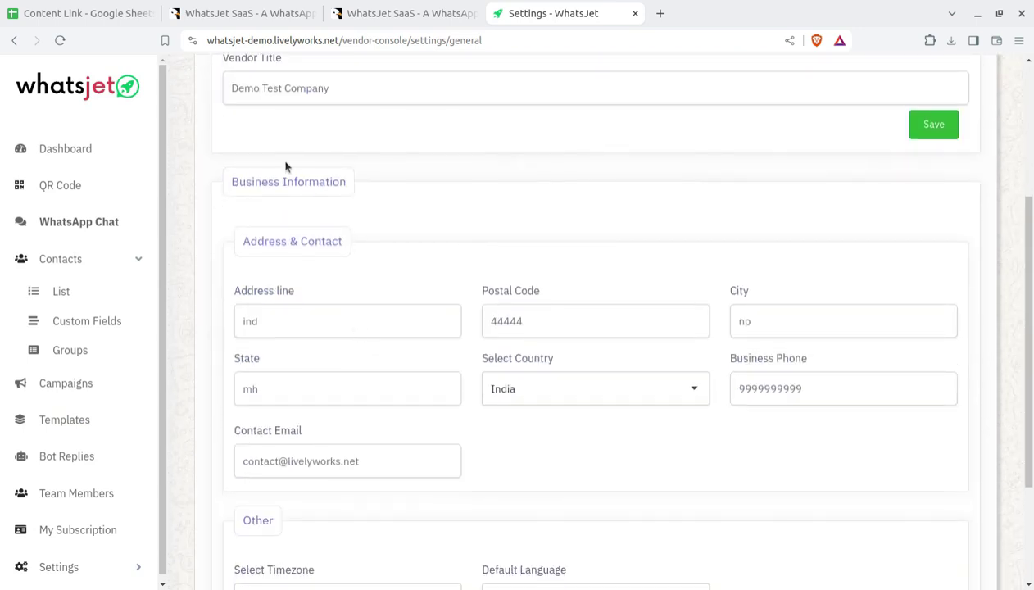
pyautogui.scroll(-2, 369, 361)
pyautogui.scroll(-1, 139, 440)
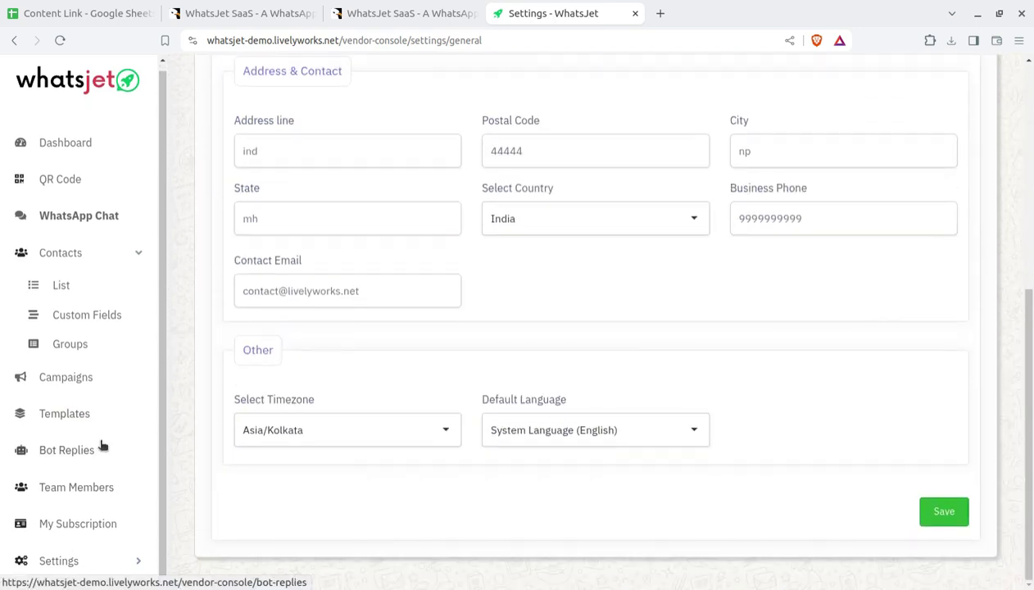
# - Open the Cloud API Setup settings and examine the manual WhatsApp connection and WhatsApp Business Info sections
pyautogui.click(123, 561)
pyautogui.click(72, 537)
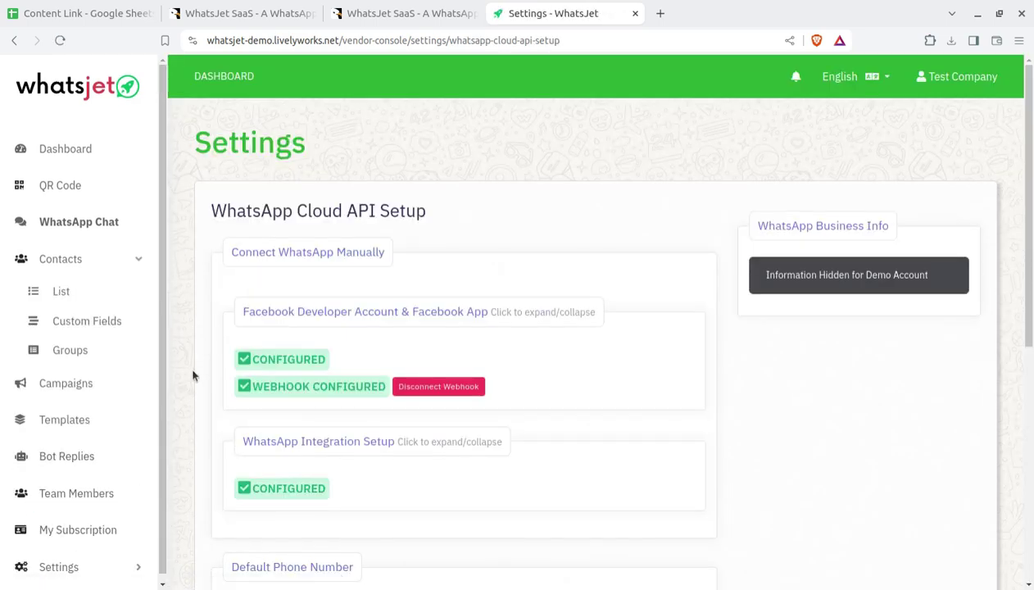
pyautogui.moveTo(207, 210); pyautogui.dragTo(434, 204)
pyautogui.click(572, 237)
pyautogui.moveTo(773, 226); pyautogui.dragTo(929, 228)
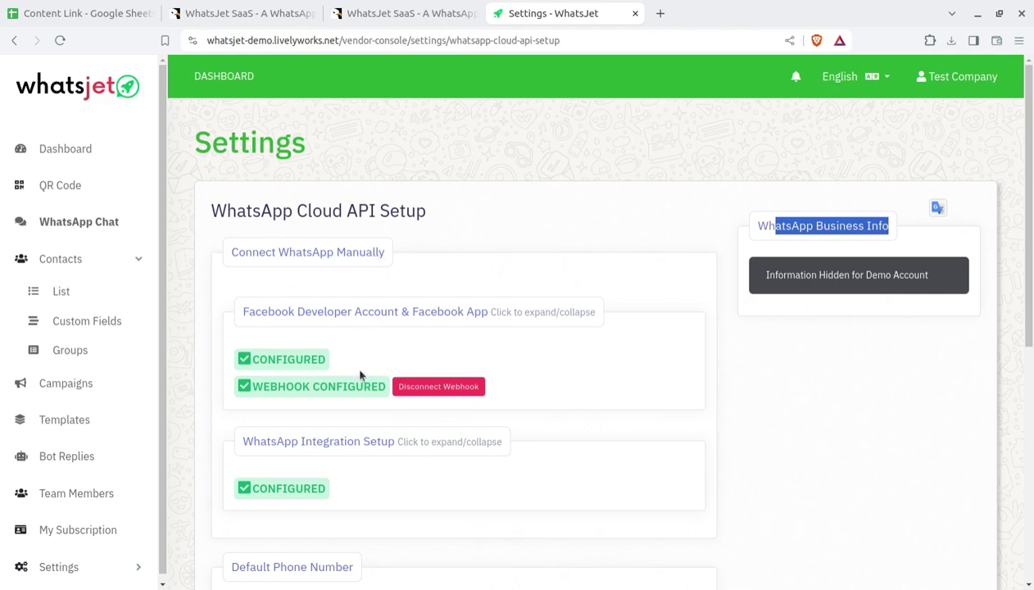
# - Review the default phone number and campaign test contact sections, and try to disconnect the WhatsApp account
pyautogui.scroll(-3, 369, 360)
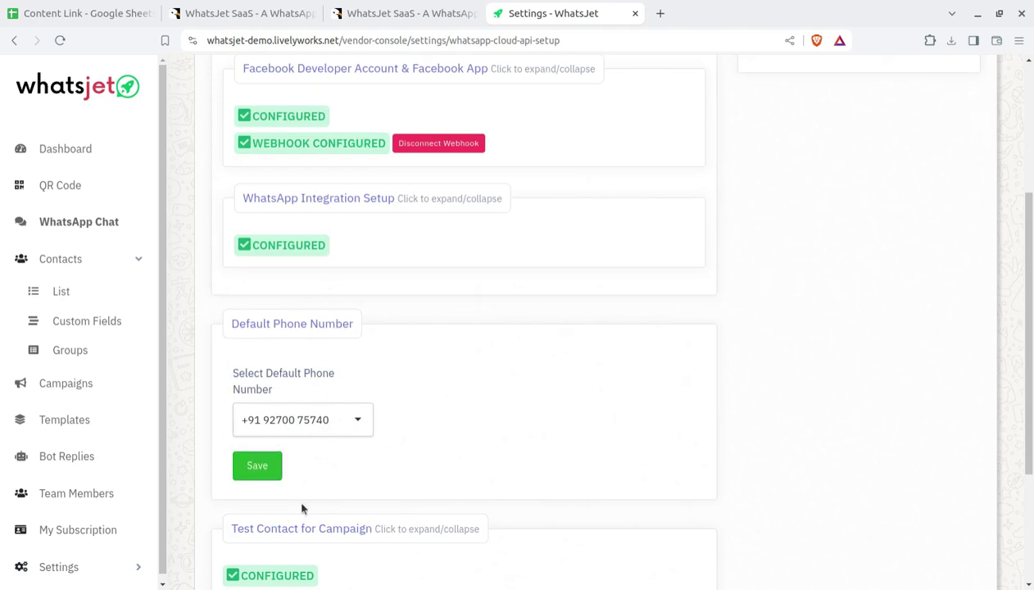
pyautogui.scroll(-3, 318, 466)
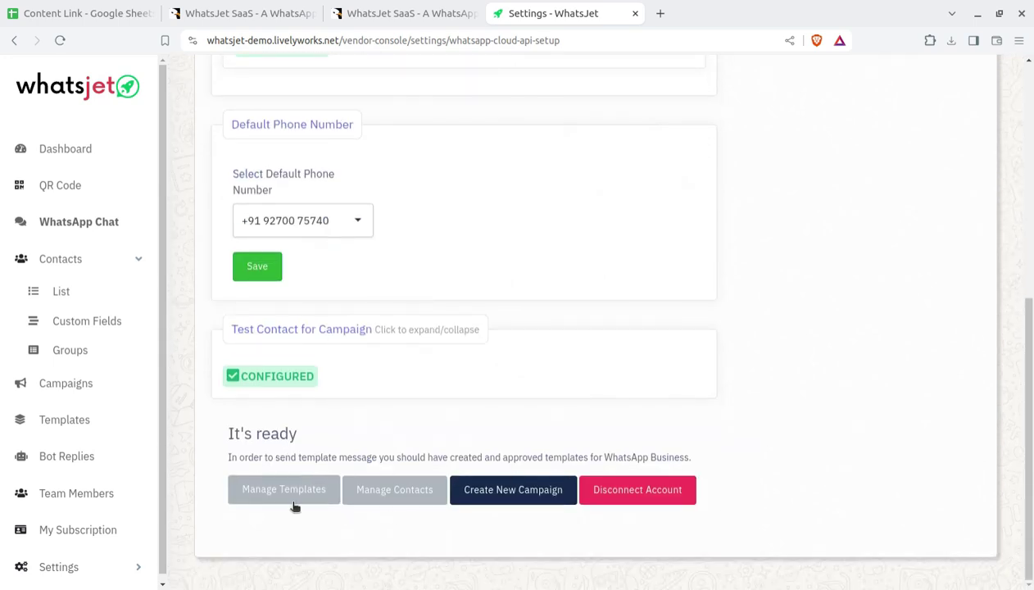
pyautogui.click(644, 490)
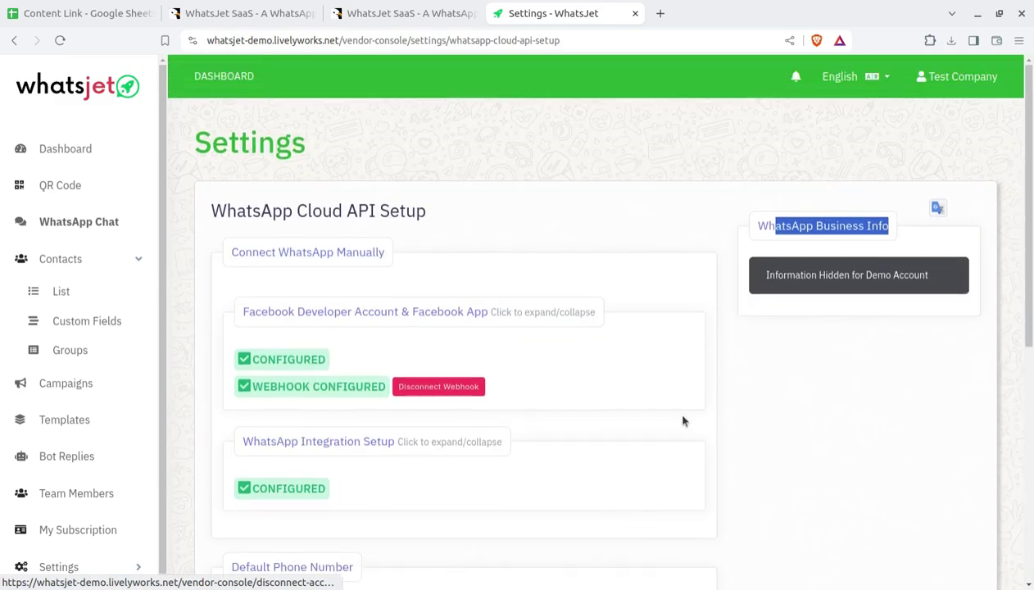
pyautogui.scroll(-4, 547, 344)
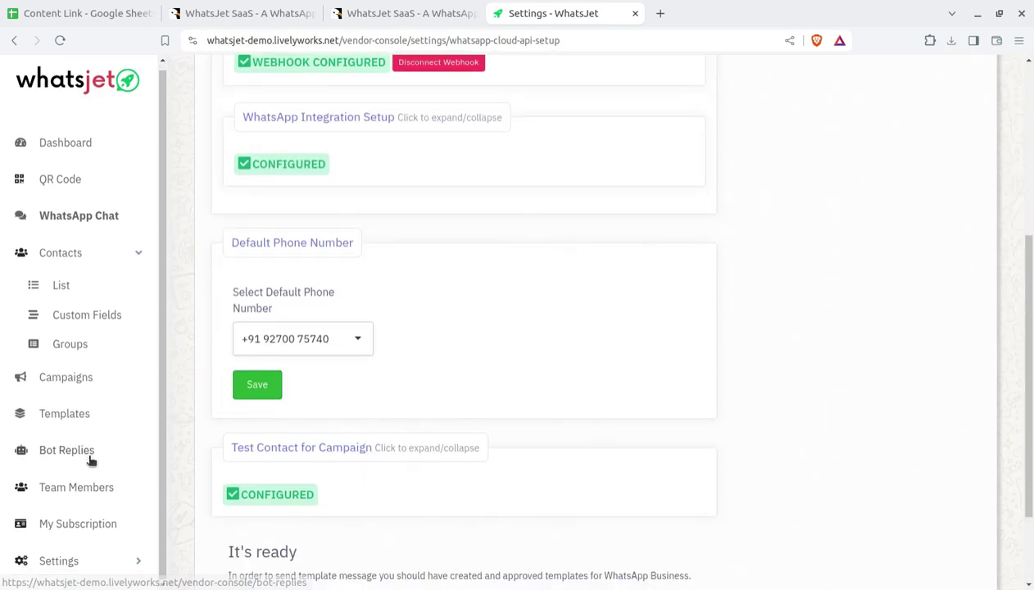
pyautogui.scroll(-2, 109, 436)
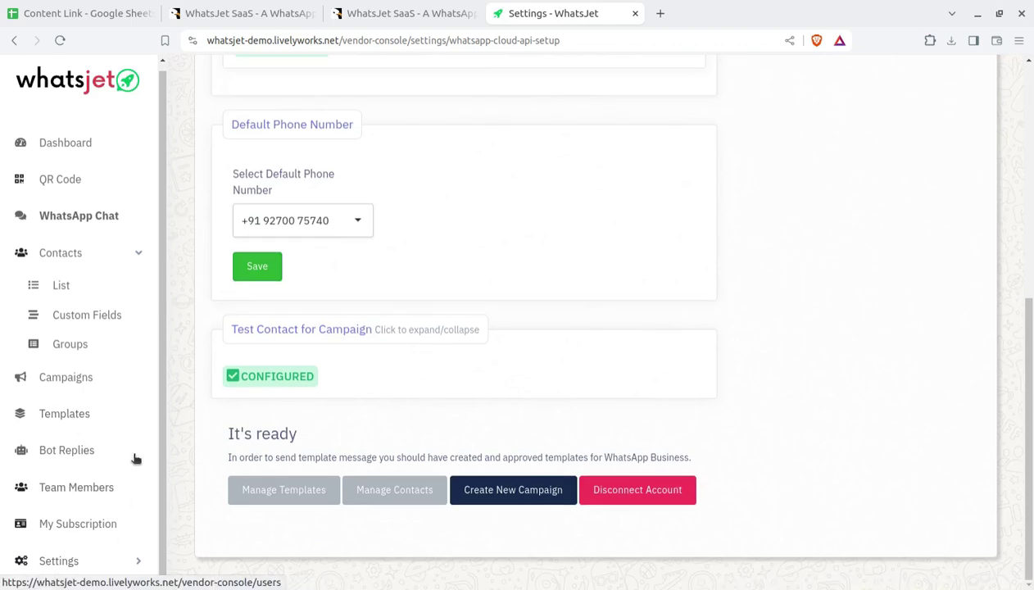
# - Open the API Access settings and examine the access token section, endpoint information, dynamic variables and example parameters
pyautogui.click(94, 561)
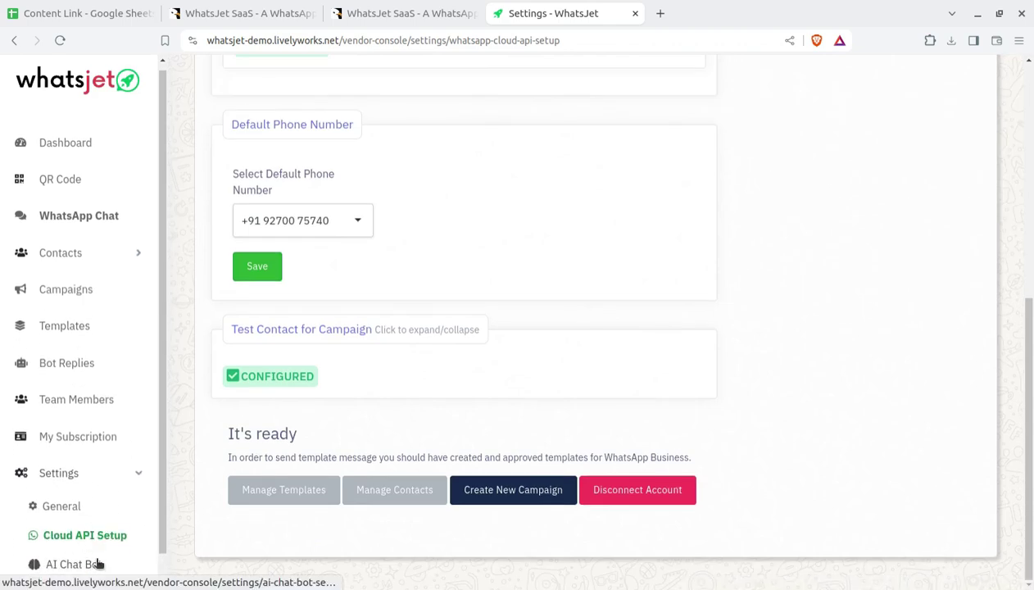
pyautogui.scroll(-1, 83, 551)
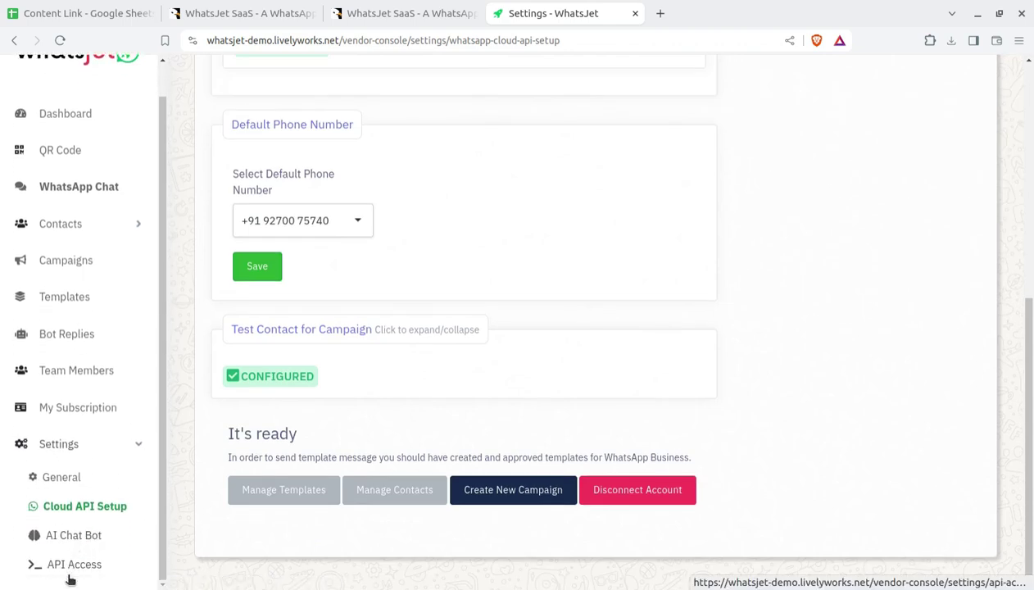
pyautogui.click(67, 568)
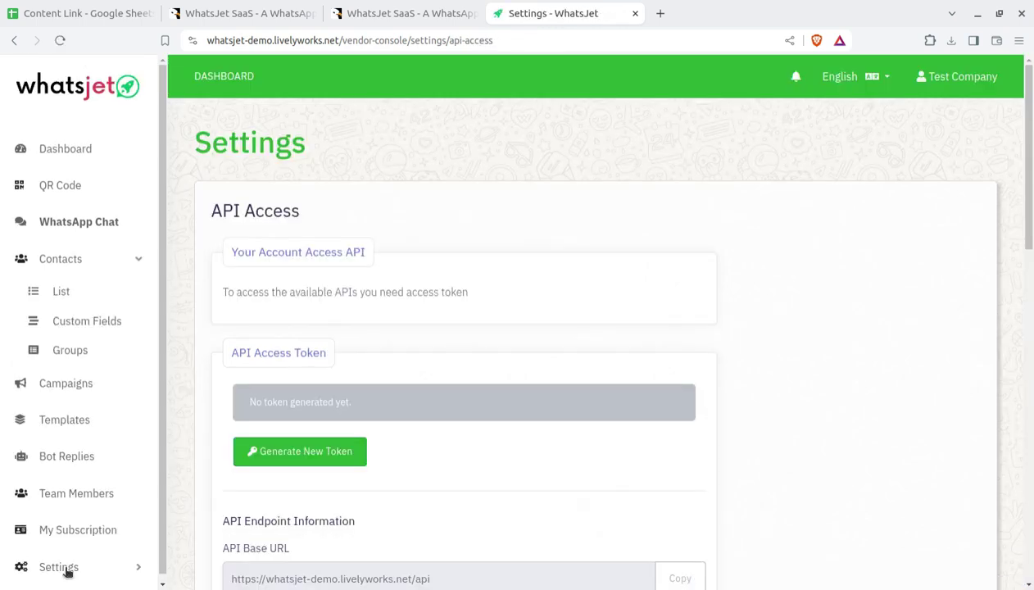
pyautogui.scroll(-3, 142, 472)
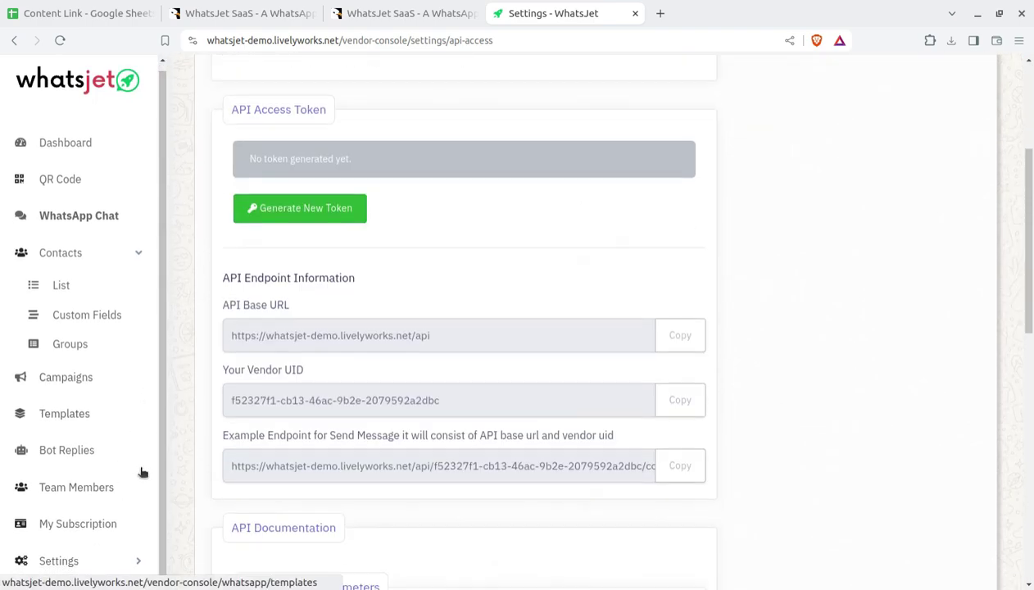
pyautogui.scroll(-4, 100, 471)
pyautogui.scroll(-3, 93, 473)
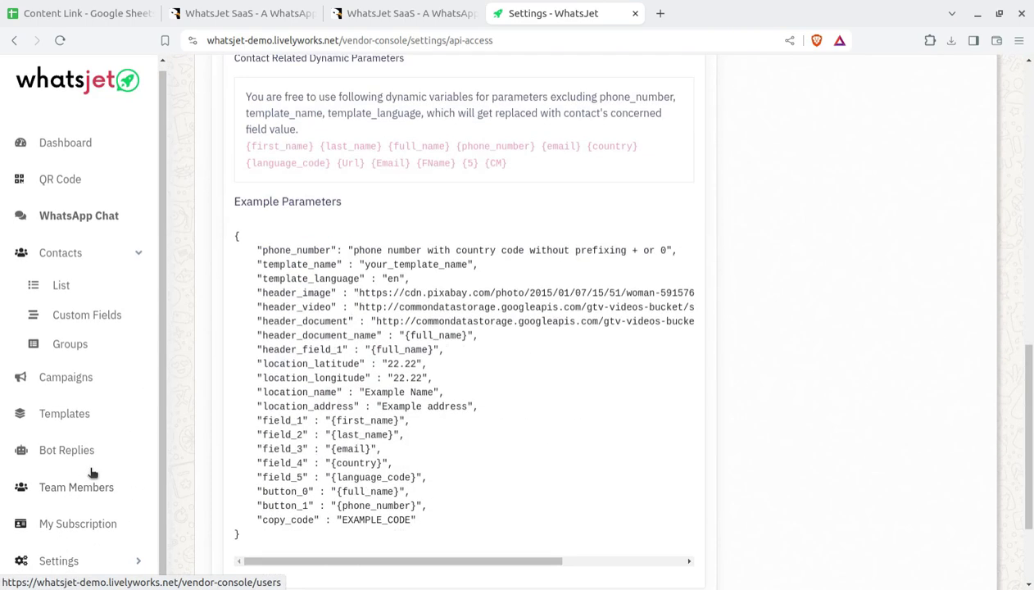
pyautogui.scroll(10, 93, 471)
# - Return to the vendor console's dashboard
pyautogui.click(63, 145)
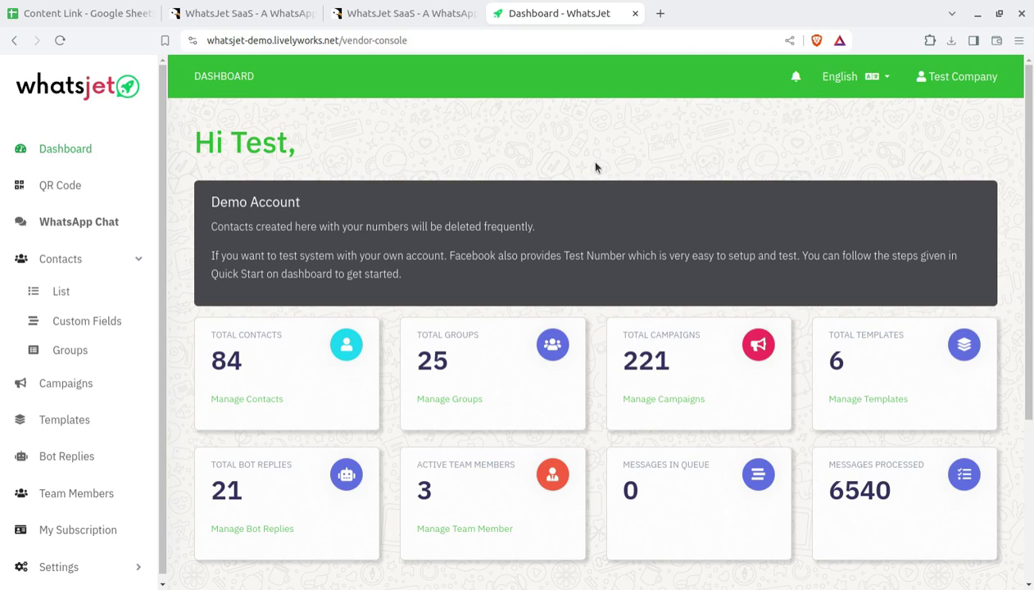
pyautogui.click(90, 149)
pyautogui.click(57, 146)
# - Switch to the WhatsJet SaaS listing on CodeCanyon and review its title, license pricing, preview image and free installation offer
pyautogui.click(243, 12)
pyautogui.click(969, 279)
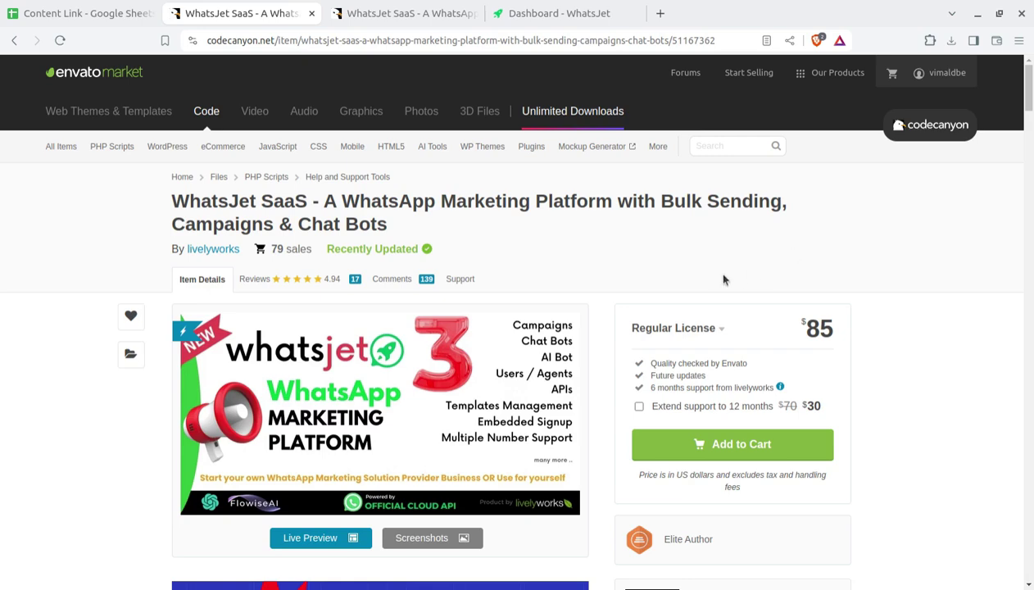
pyautogui.scroll(-2, 713, 270)
pyautogui.scroll(3, 725, 279)
pyautogui.moveTo(178, 200); pyautogui.dragTo(256, 202)
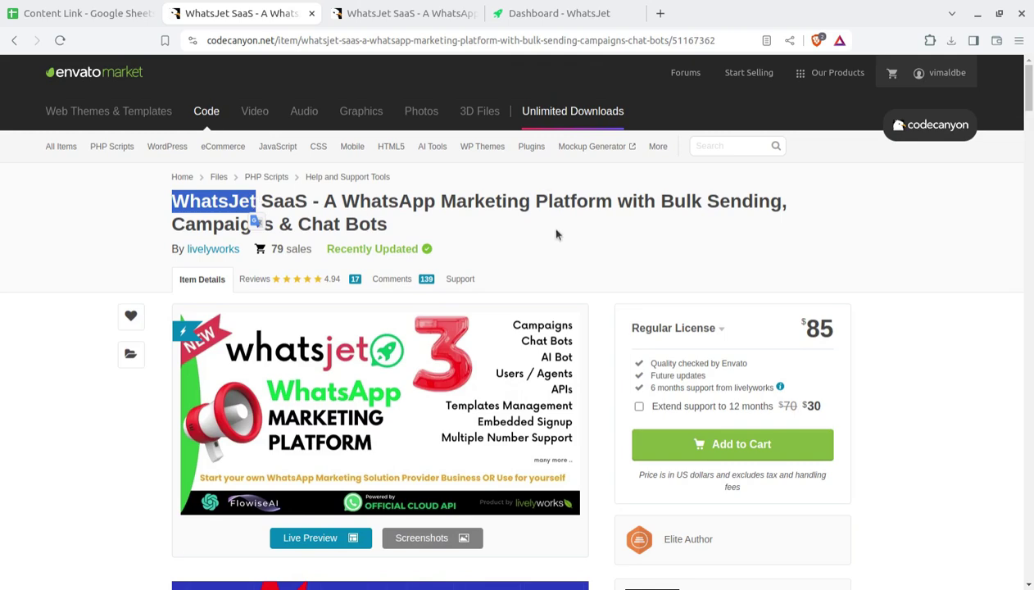
pyautogui.scroll(-3, 555, 235)
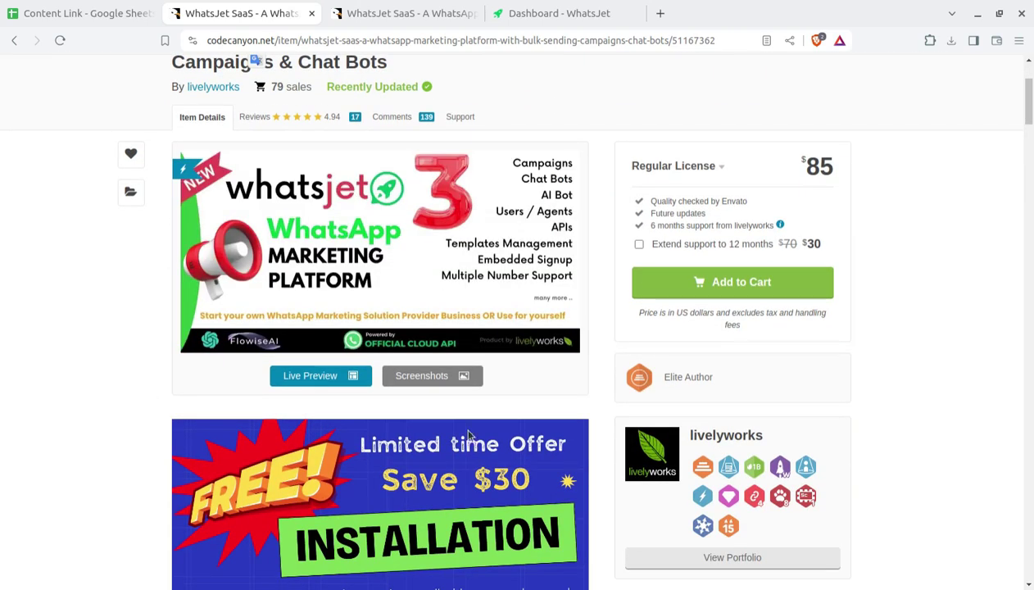
pyautogui.scroll(-2, 282, 501)
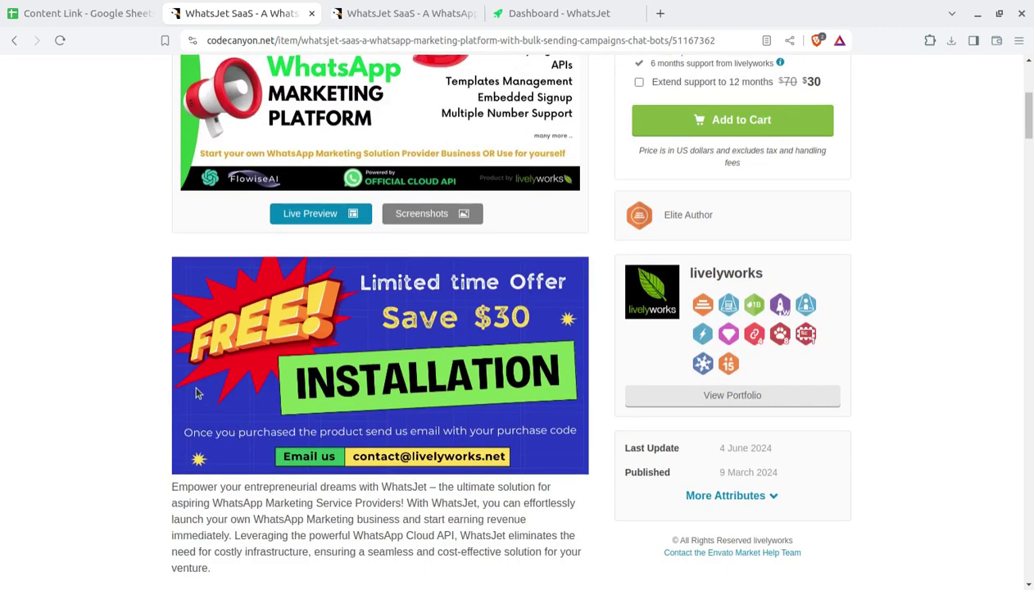
pyautogui.scroll(4, 196, 393)
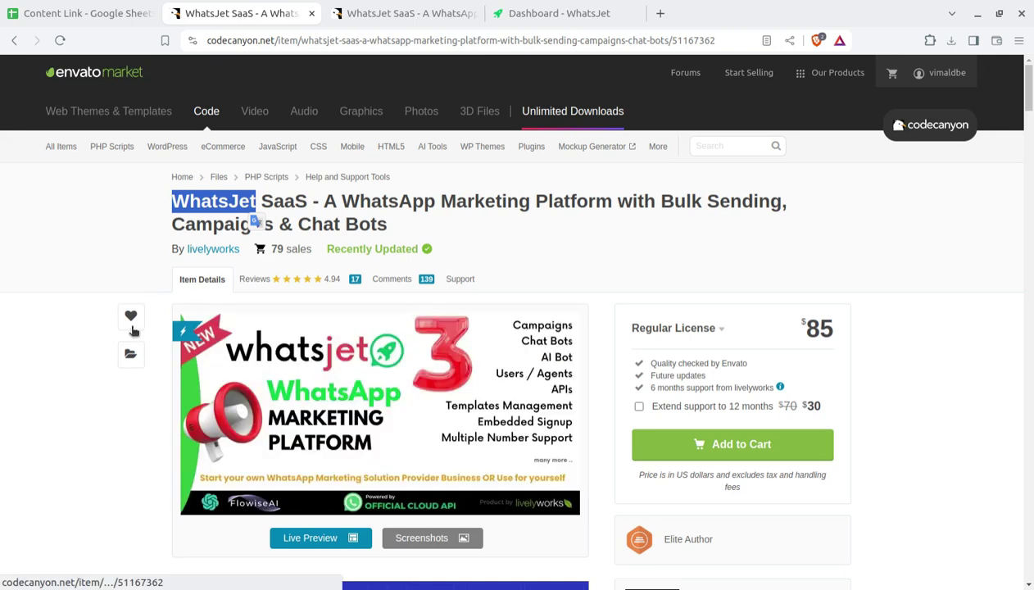
pyautogui.click(81, 329)
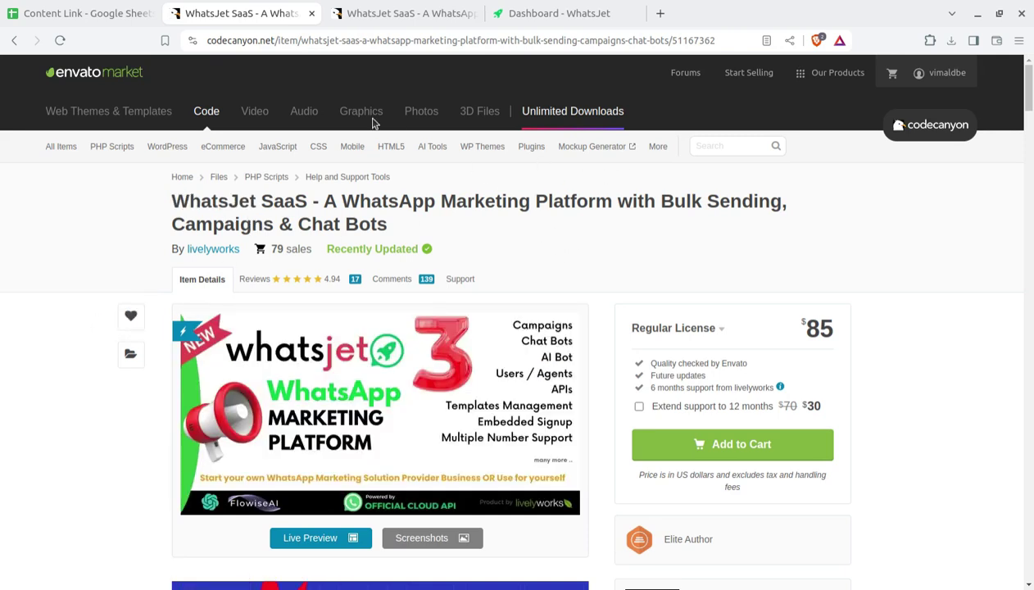
# - Show the WhatsJet live preview page, the CodeCanyon listing and the vendor dashboard in turn, ending on the dashboard
pyautogui.click(404, 16)
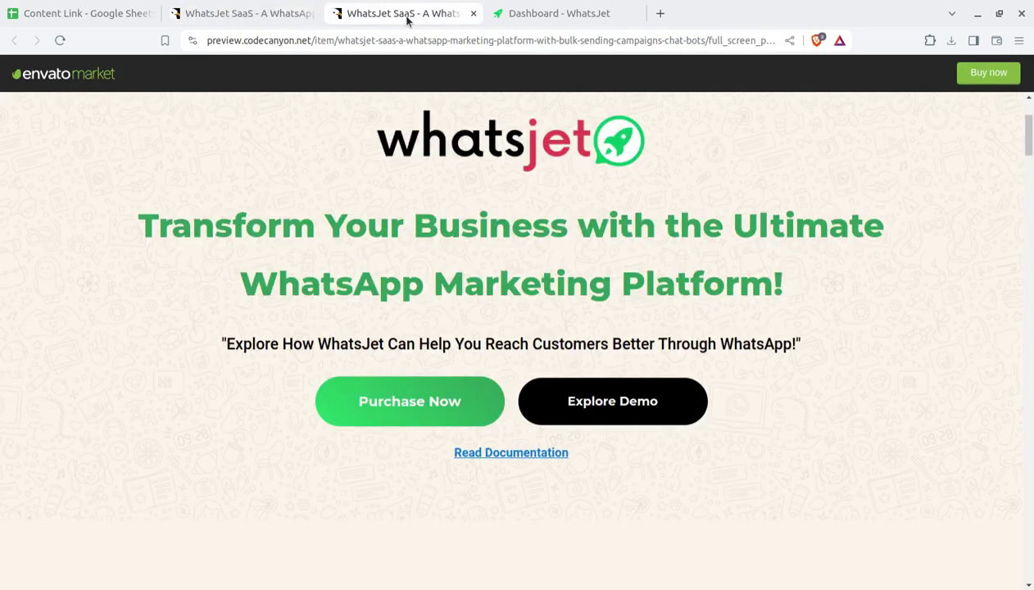
pyautogui.click(536, 18)
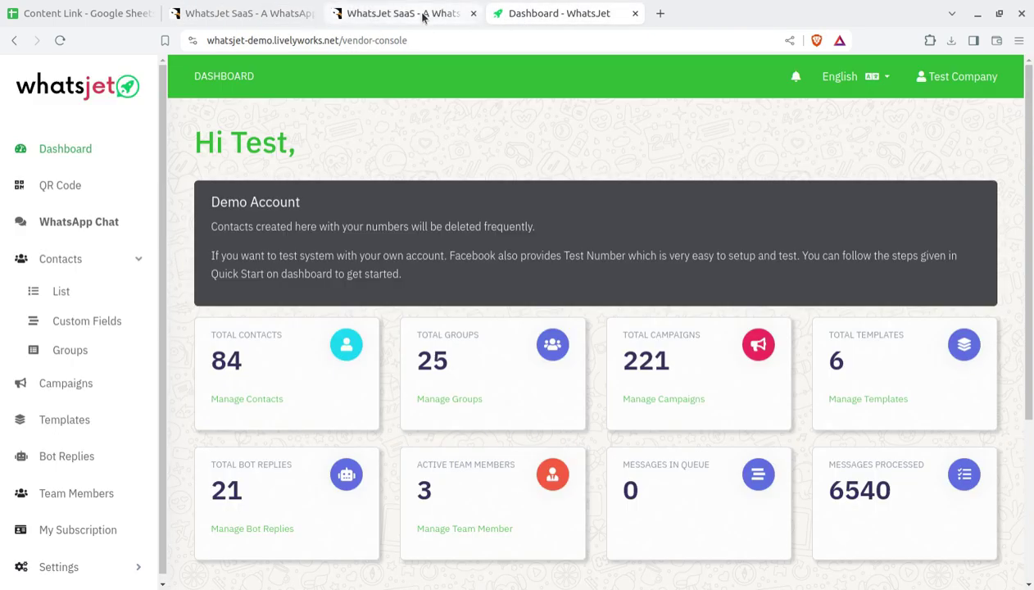
pyautogui.click(250, 21)
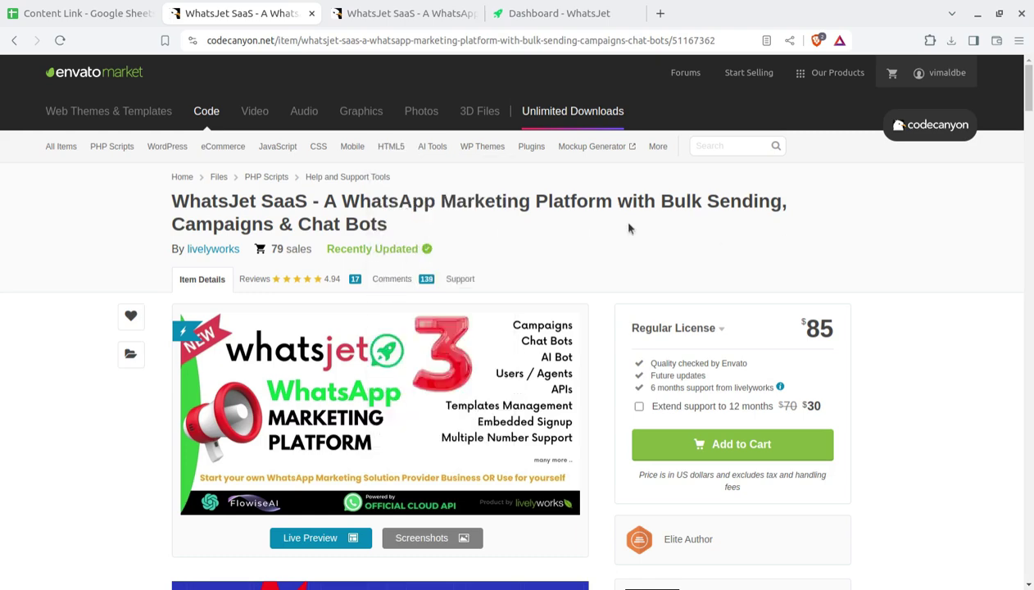
pyautogui.click(354, 13)
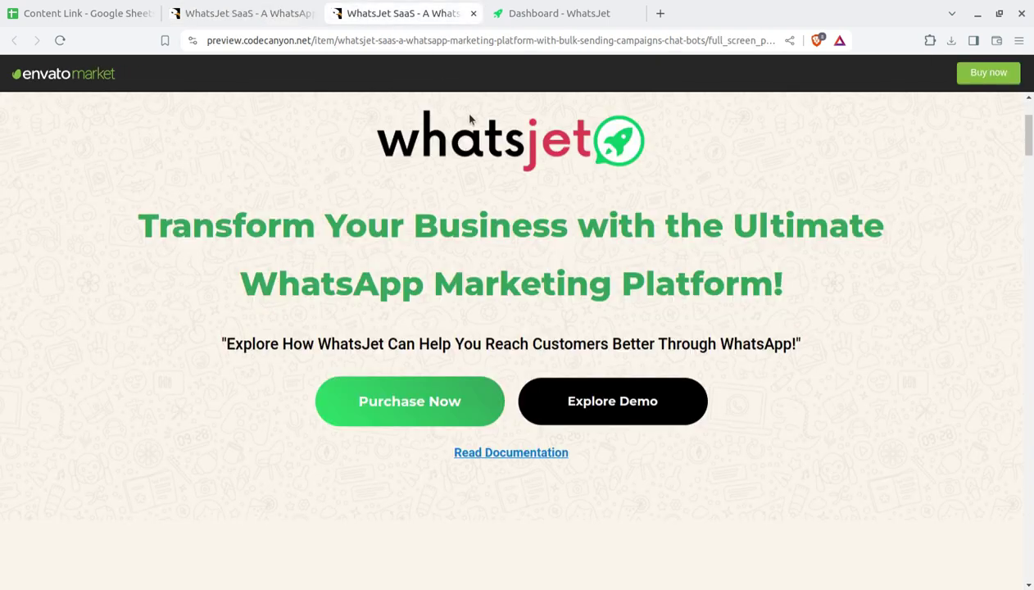
pyautogui.click(529, 13)
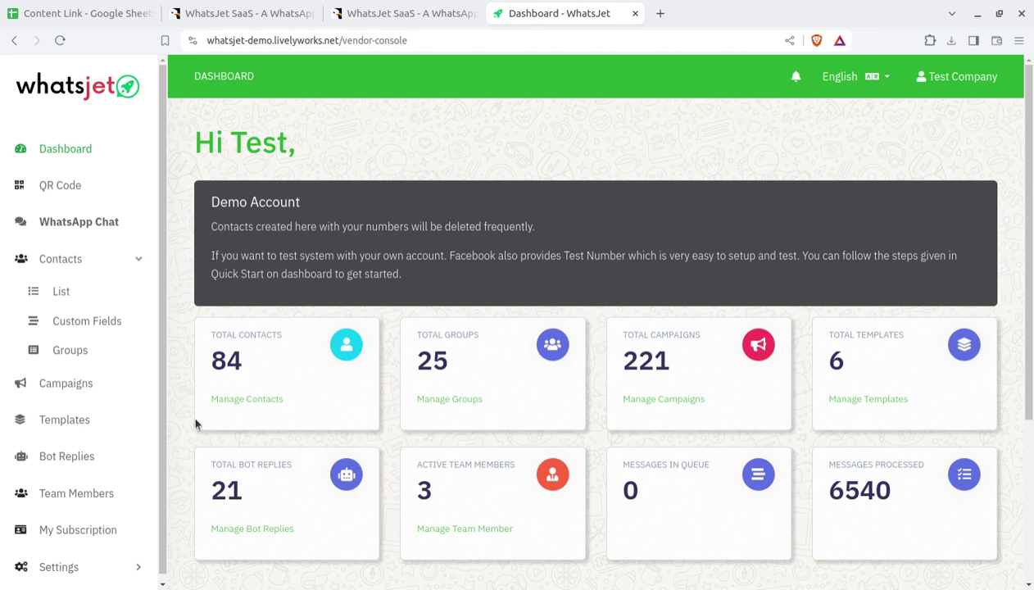